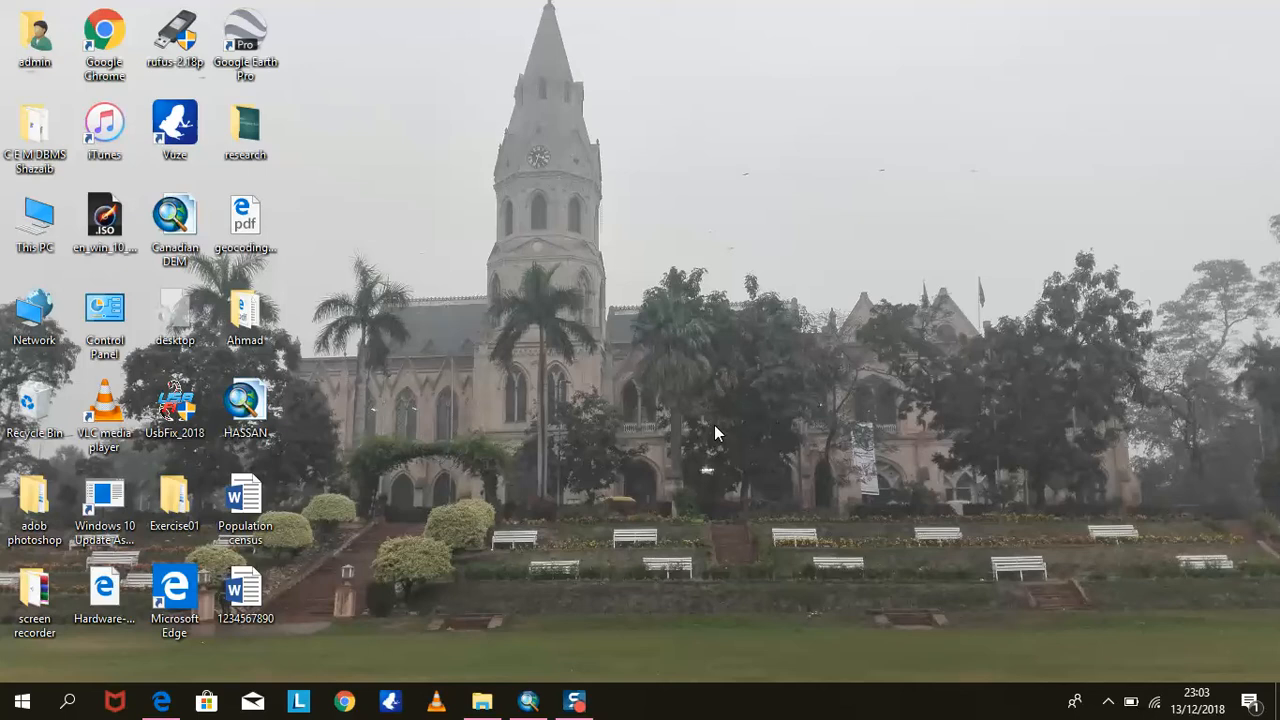
Switch to ArcMap and browse to the ArcTutor Raster folder for adding data to the map
{"action": "left_click", "coordinate": [529, 701]}
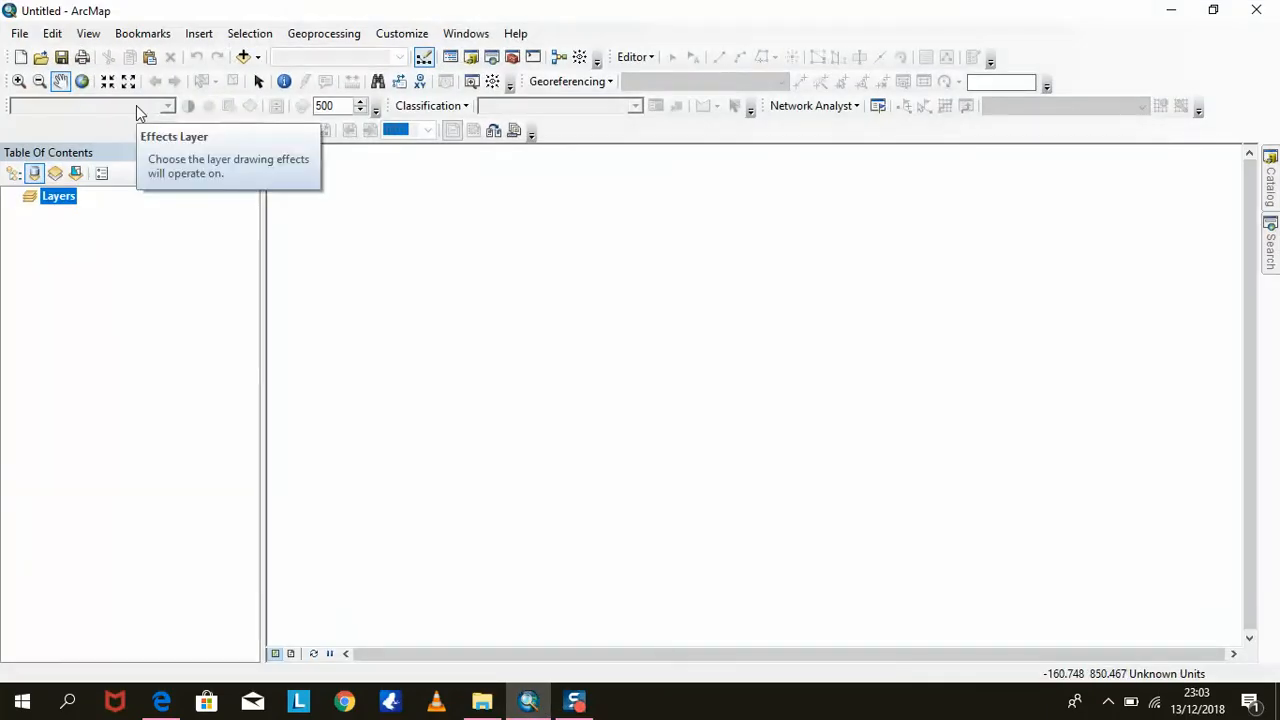
{"action": "left_click", "coordinate": [256, 57]}
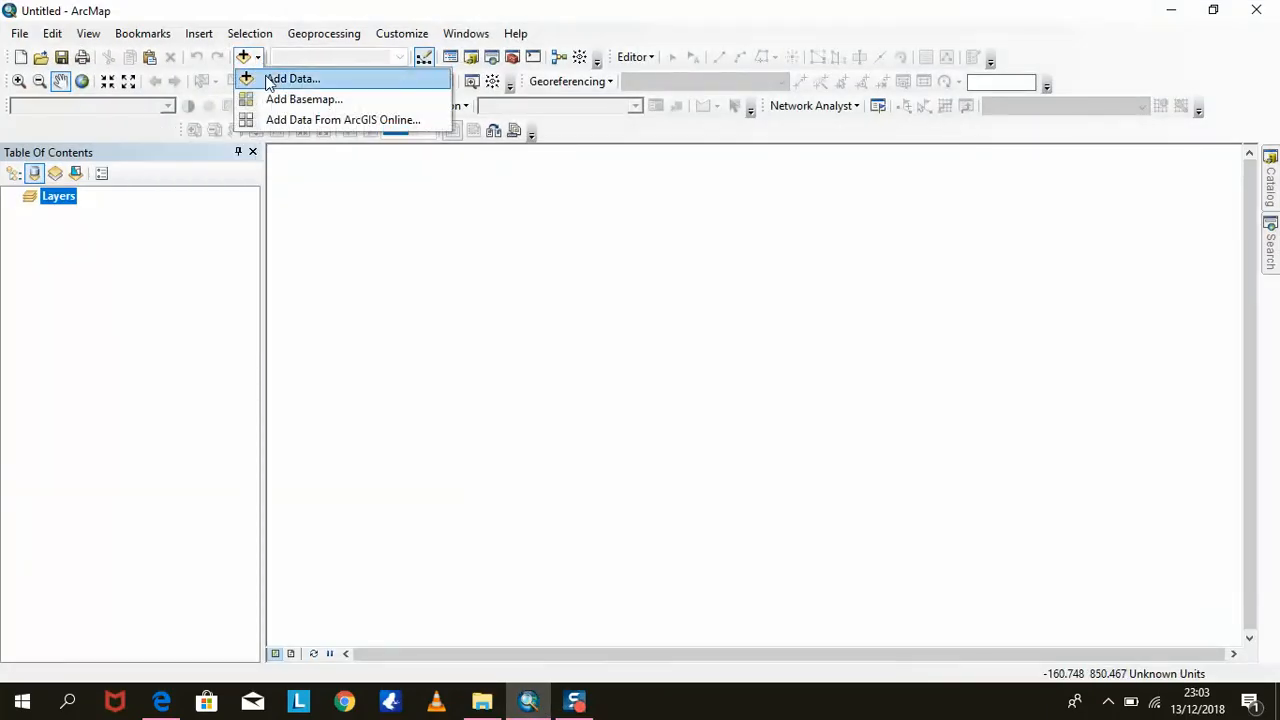
{"action": "left_click", "coordinate": [268, 80]}
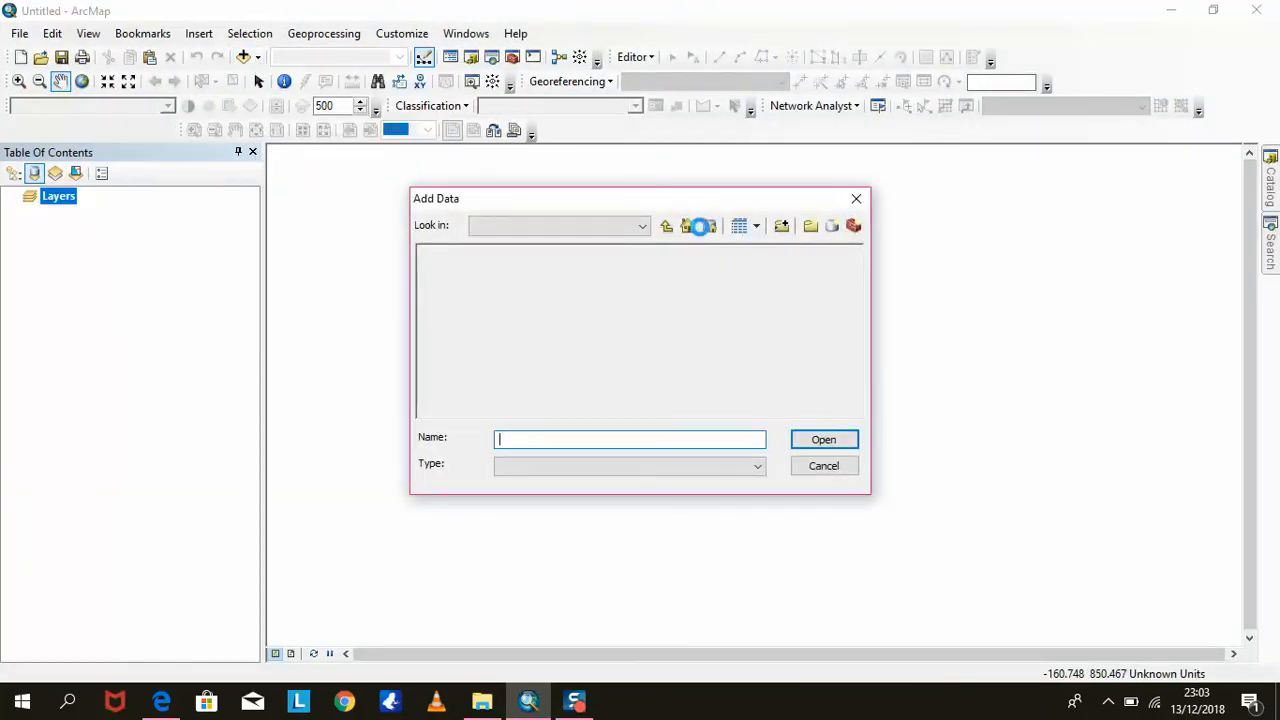
{"action": "left_click", "coordinate": [668, 229]}
{"action": "left_click", "coordinate": [668, 229]}
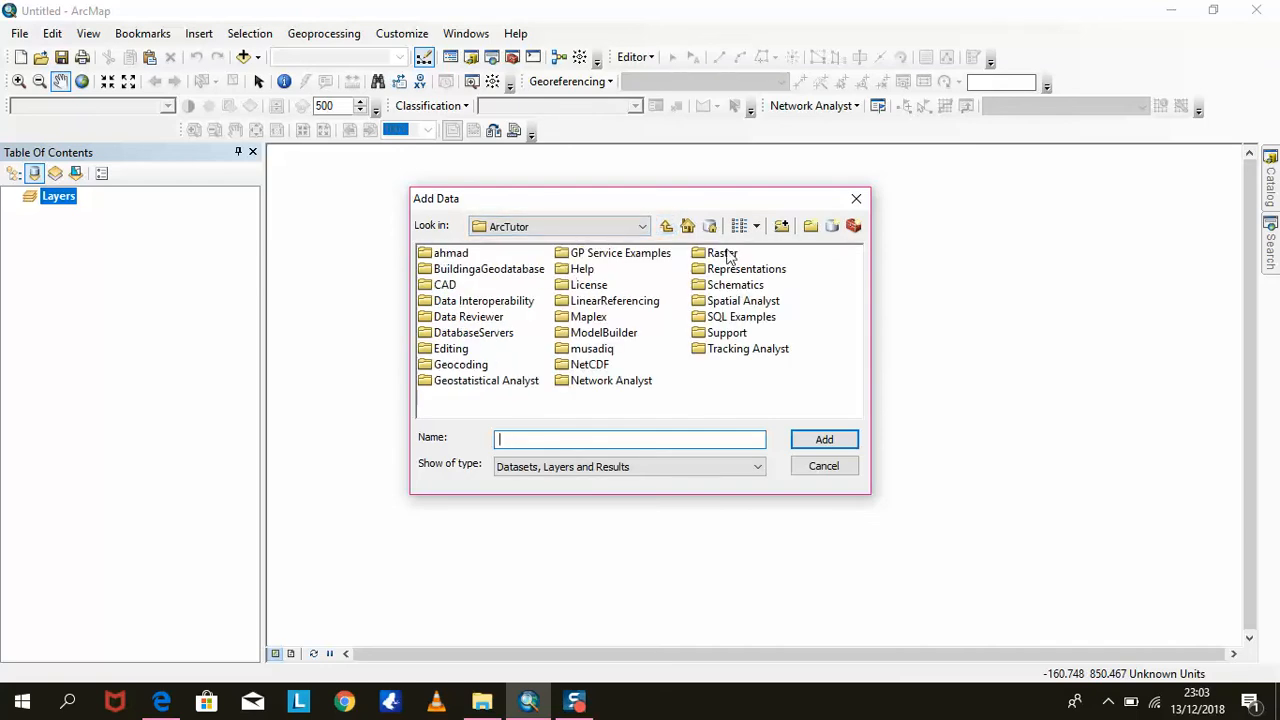
{"action": "left_click", "coordinate": [668, 227]}
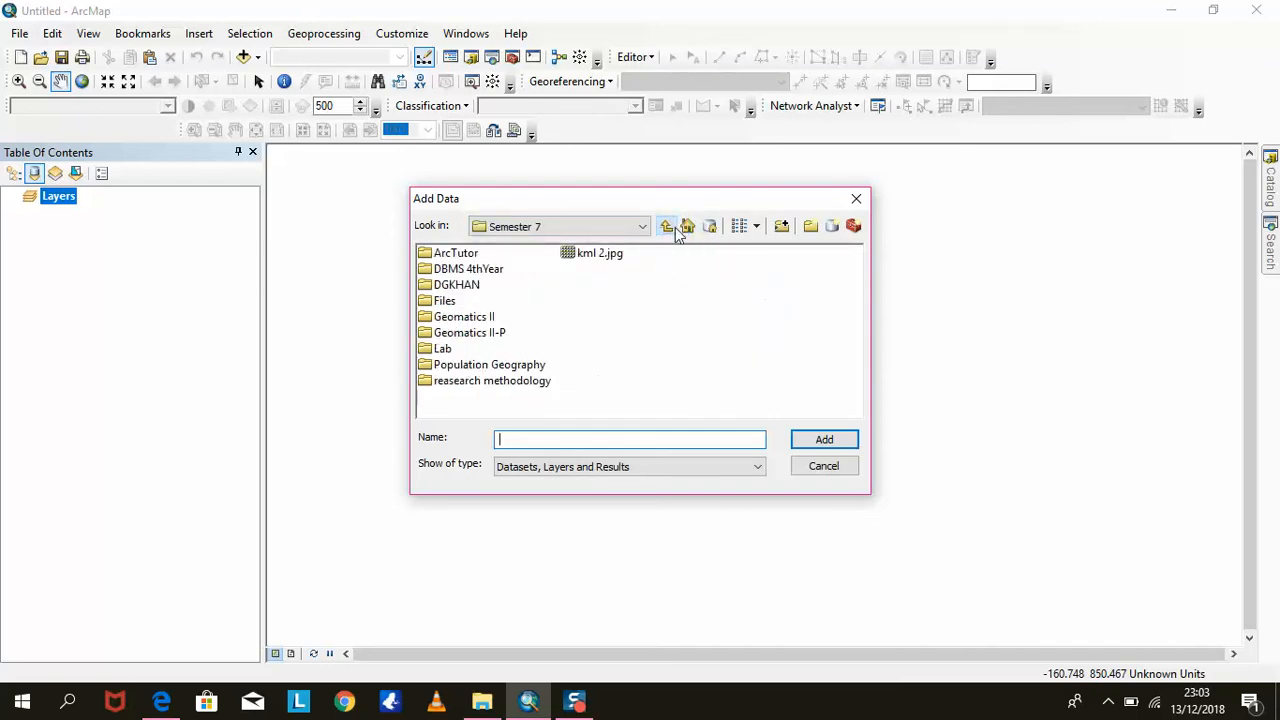
{"action": "left_click", "coordinate": [467, 256]}
{"action": "double_click", "coordinate": [467, 256]}
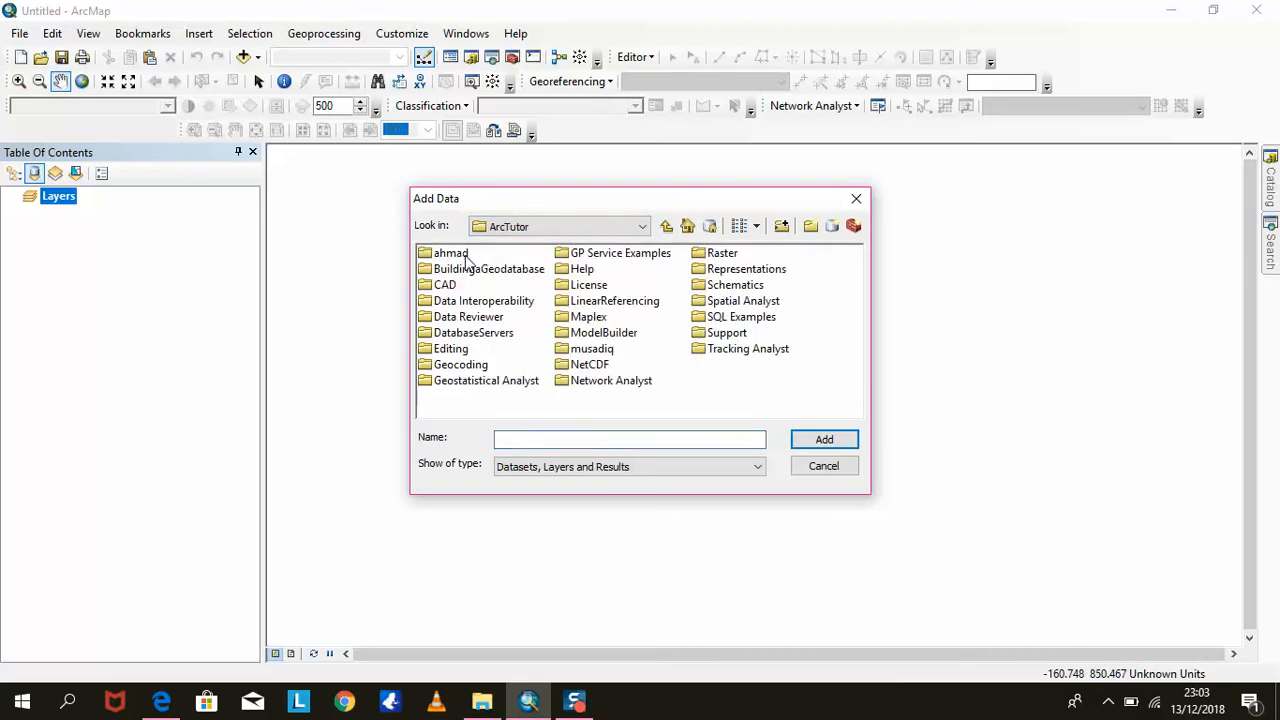
{"action": "double_click", "coordinate": [722, 256]}
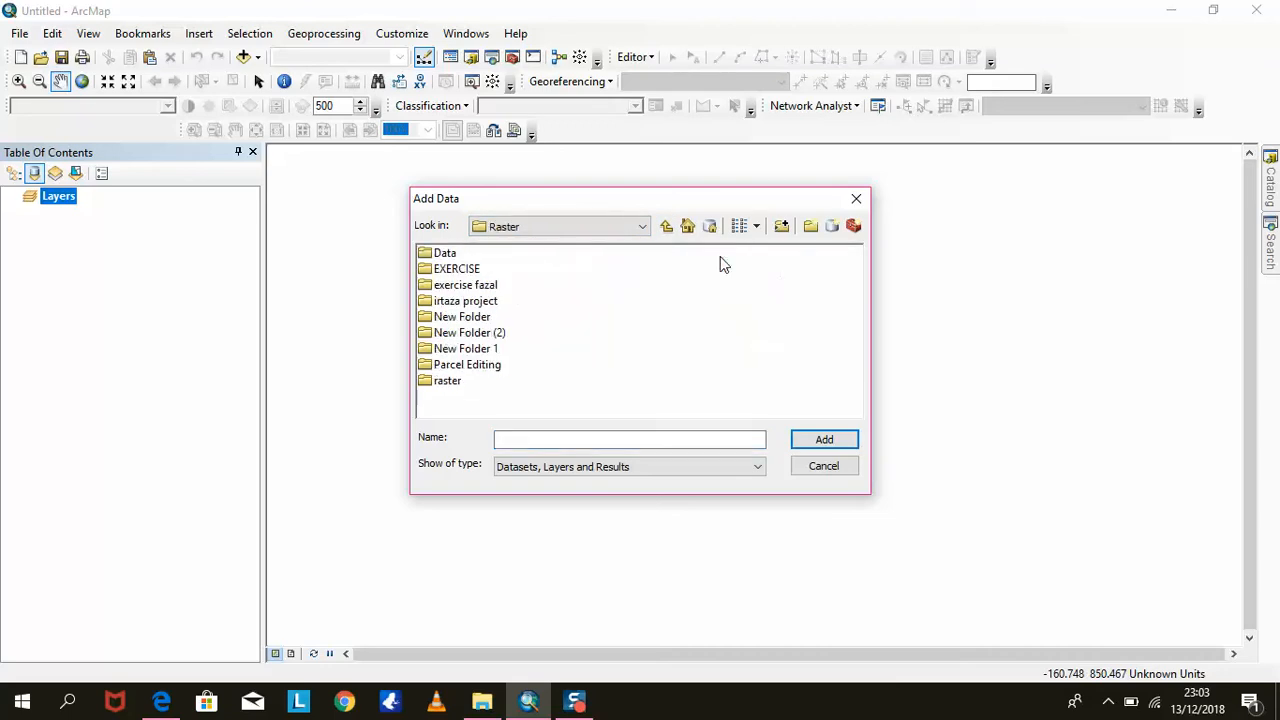
Add the 01x01.flt raster from the DEM folder inside Data\Amberg_scans to the map
{"action": "left_click", "coordinate": [444, 255]}
{"action": "double_click", "coordinate": [444, 255]}
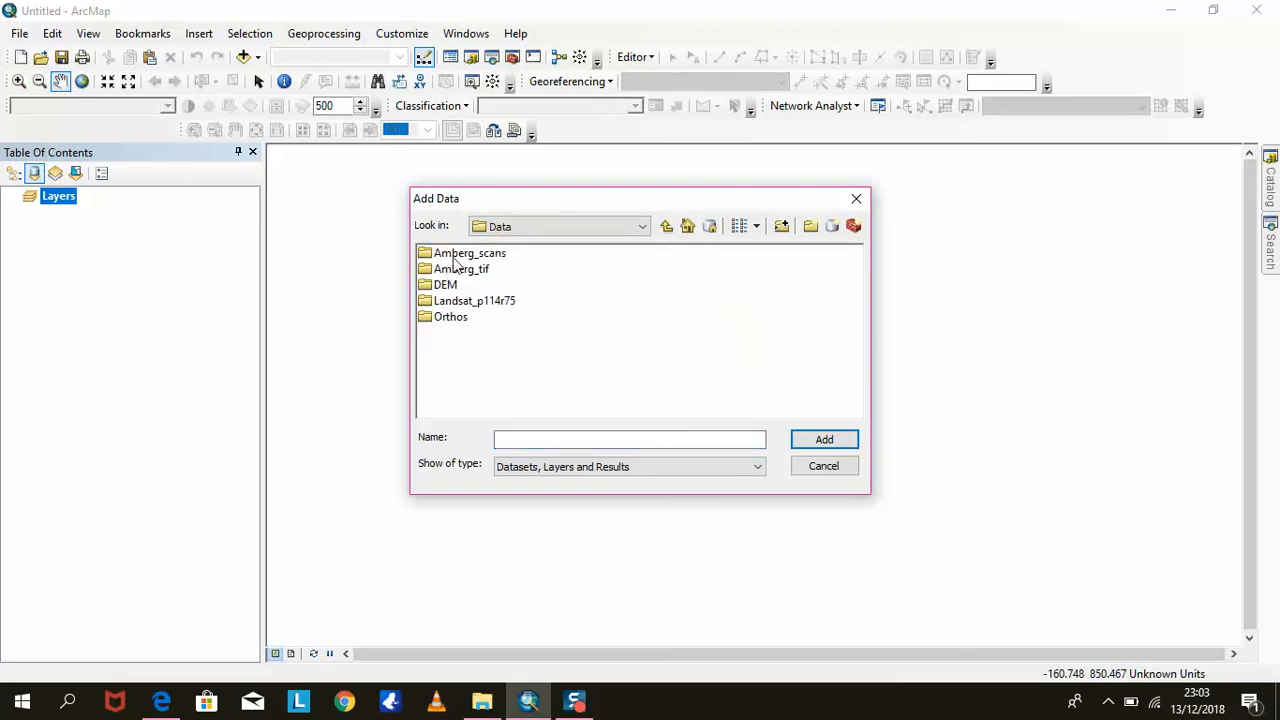
{"action": "double_click", "coordinate": [452, 256]}
{"action": "double_click", "coordinate": [446, 254]}
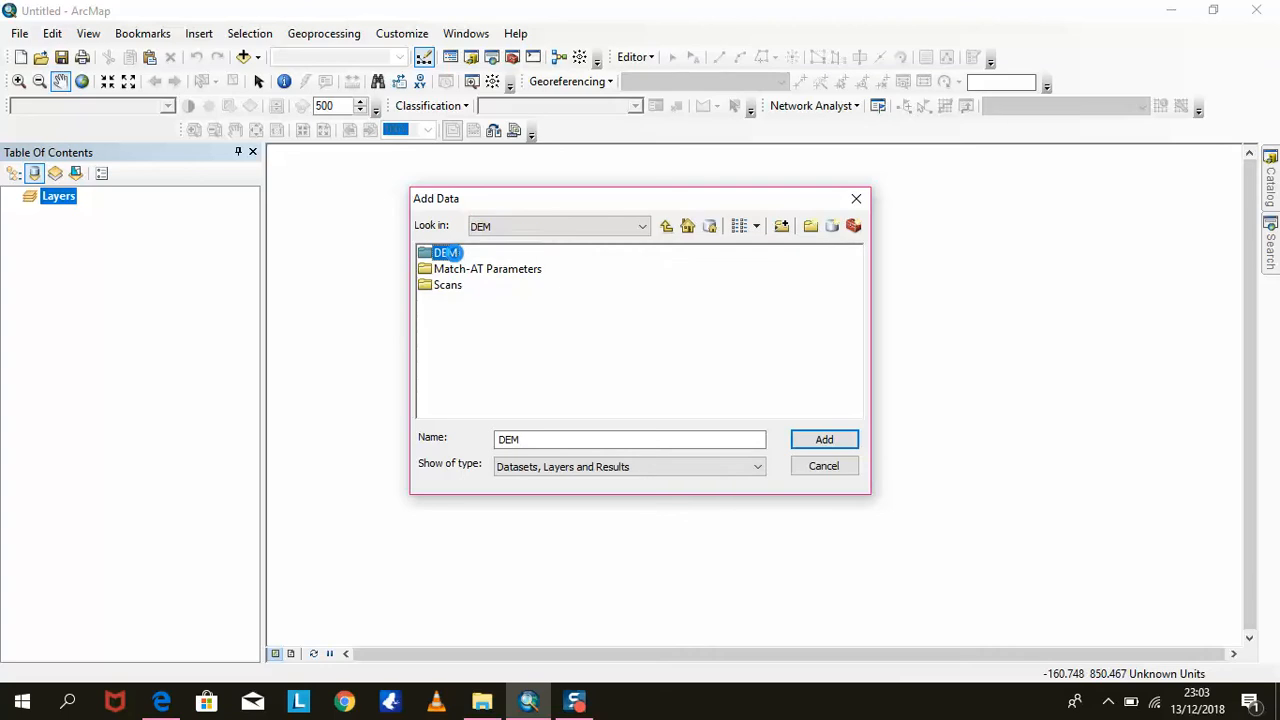
{"action": "left_click", "coordinate": [470, 255]}
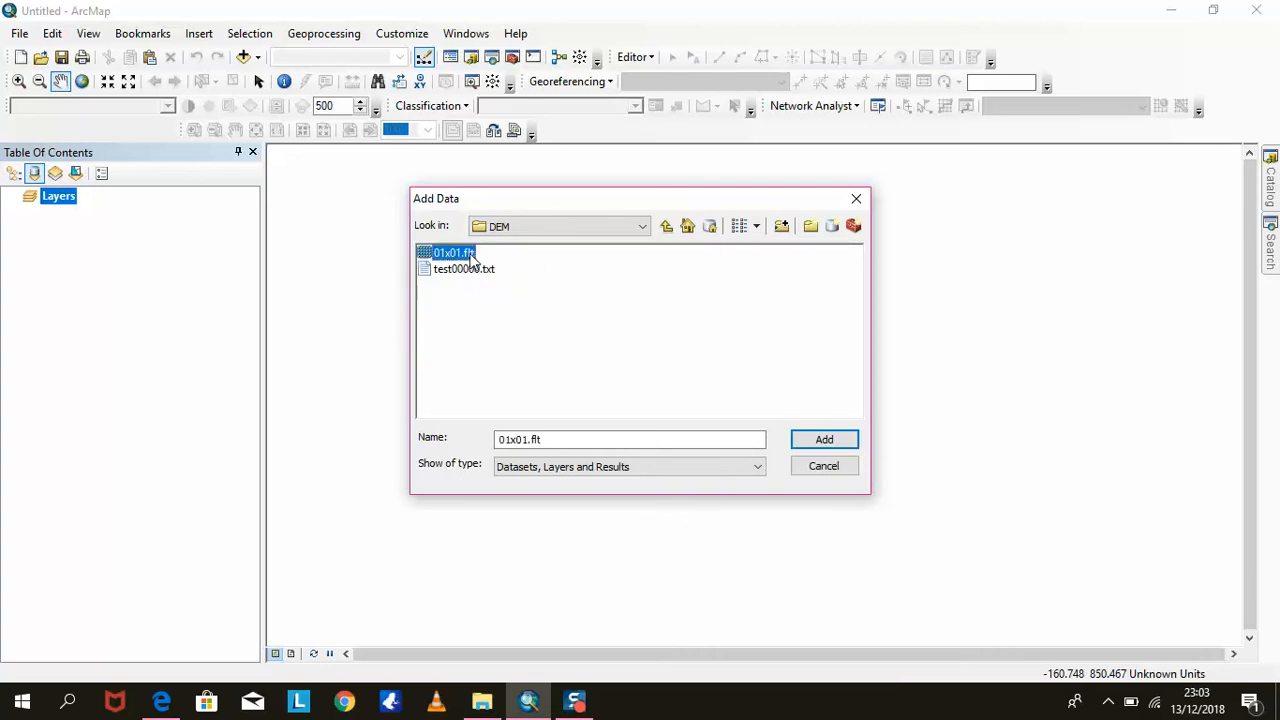
{"action": "left_click", "coordinate": [824, 439]}
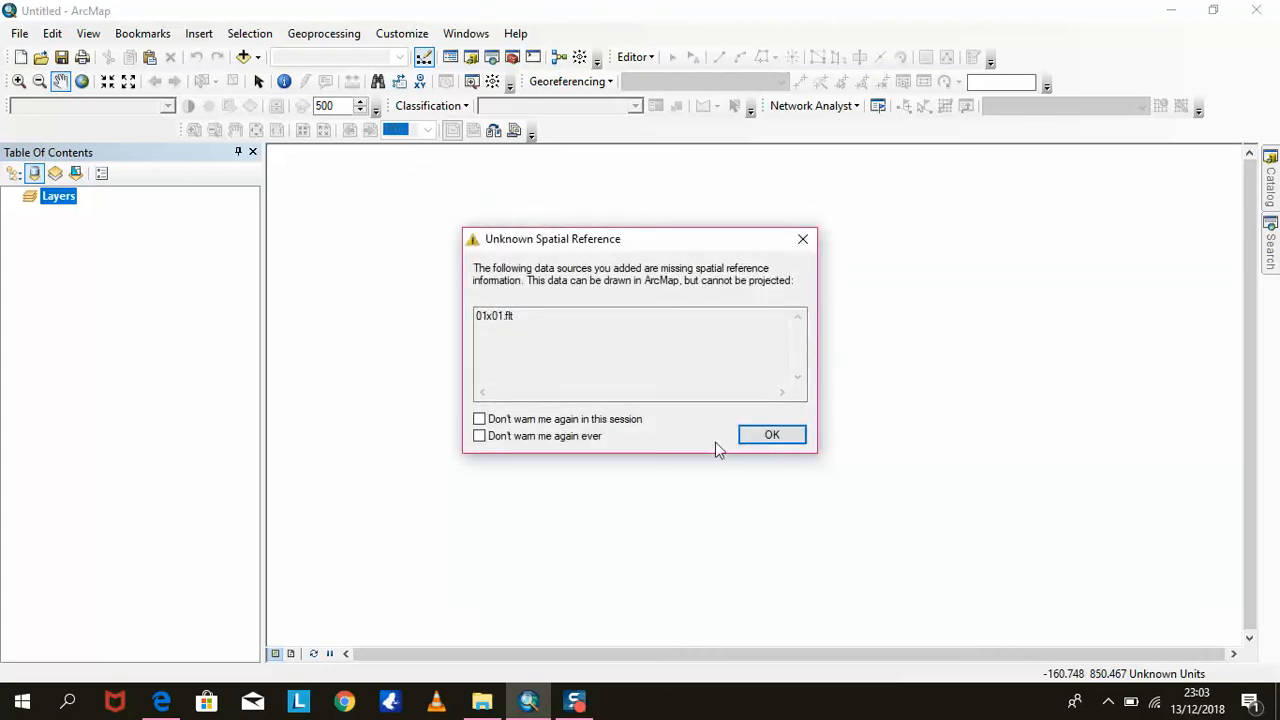
{"action": "left_click", "coordinate": [752, 440]}
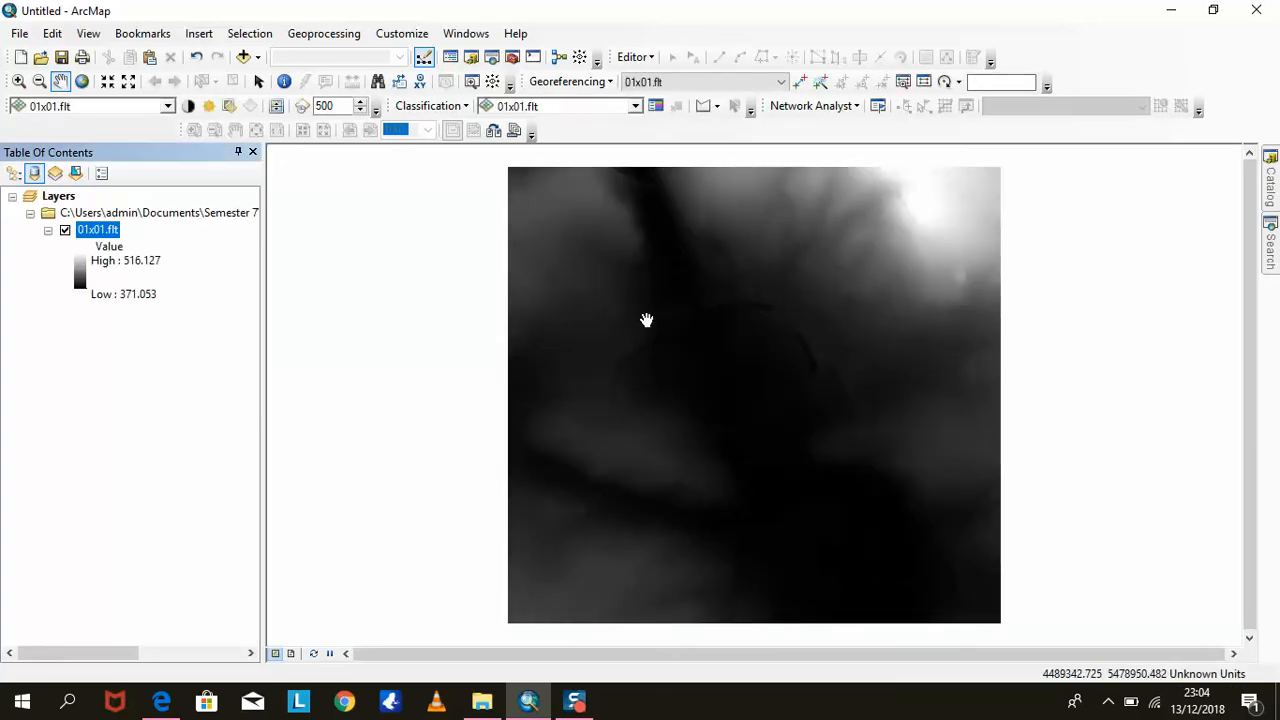
Create a new folder under the Semester 7\ArcTutor\Raster folder connection and name it with the person's full name
{"action": "left_click_drag", "start_coordinate": [646, 320], "coordinate": [417, 314]}
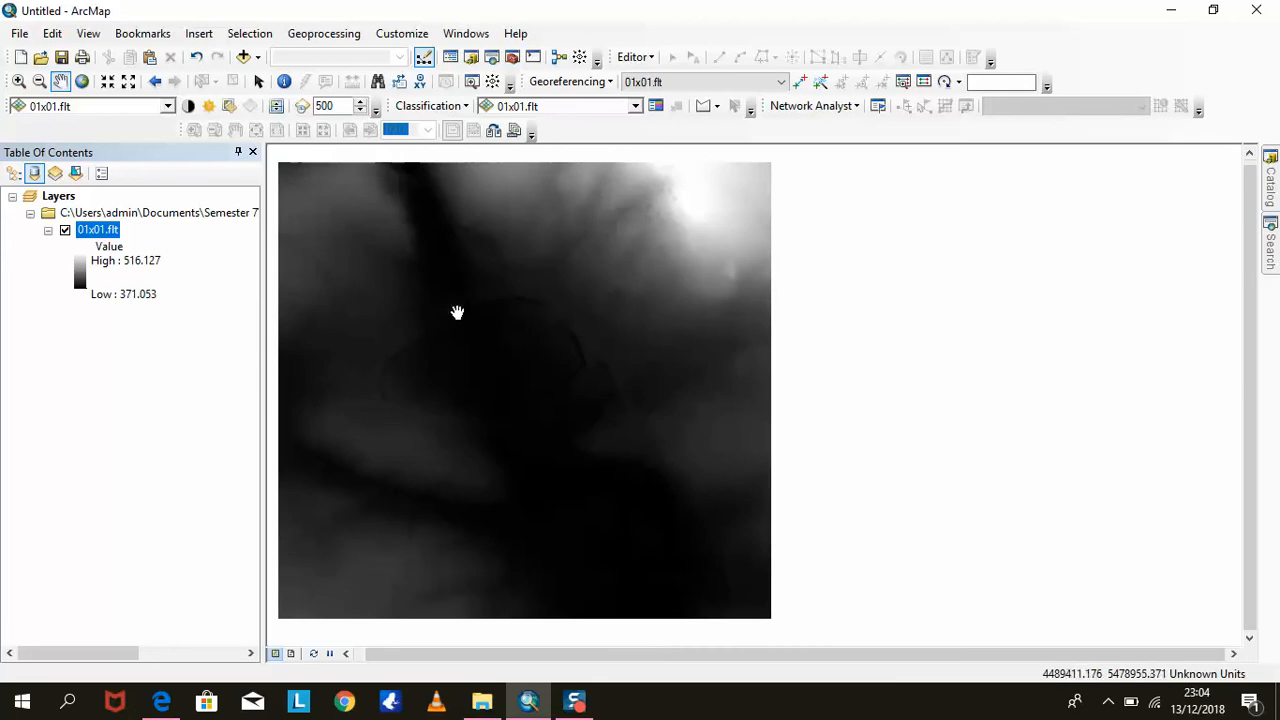
{"action": "left_click", "coordinate": [1269, 190]}
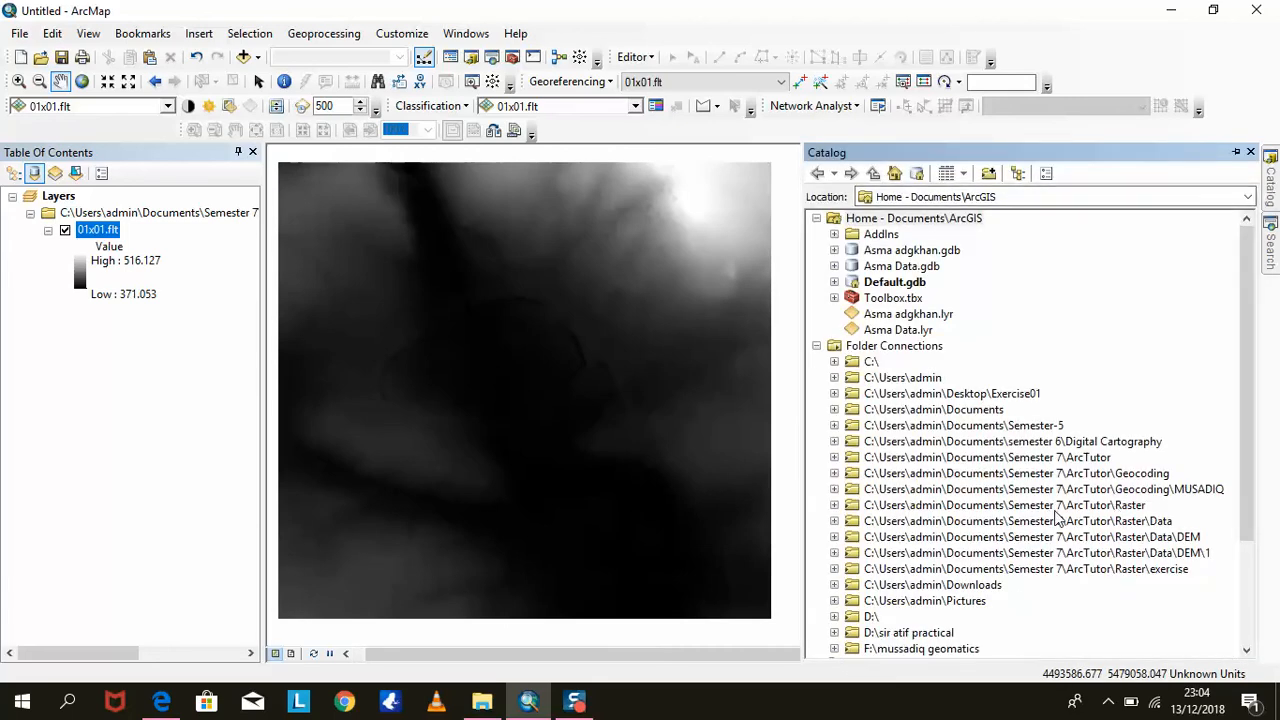
{"action": "left_click", "coordinate": [873, 507]}
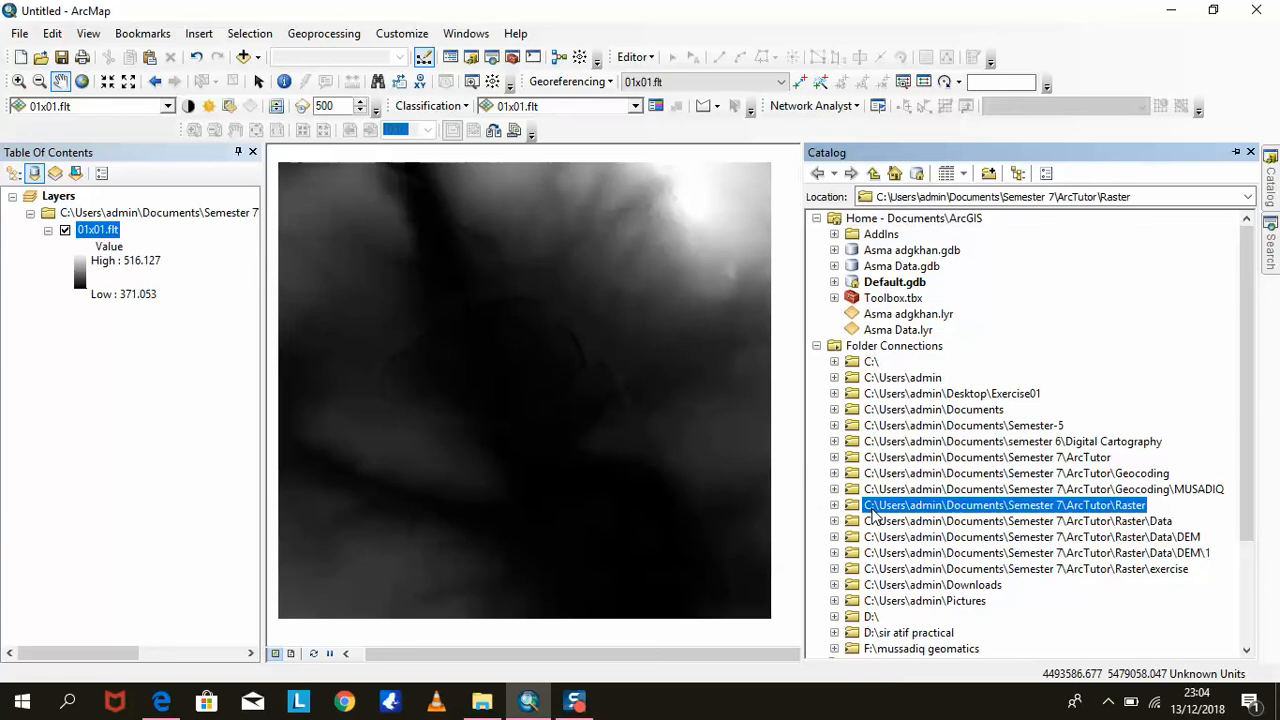
{"action": "right_click", "coordinate": [884, 508]}
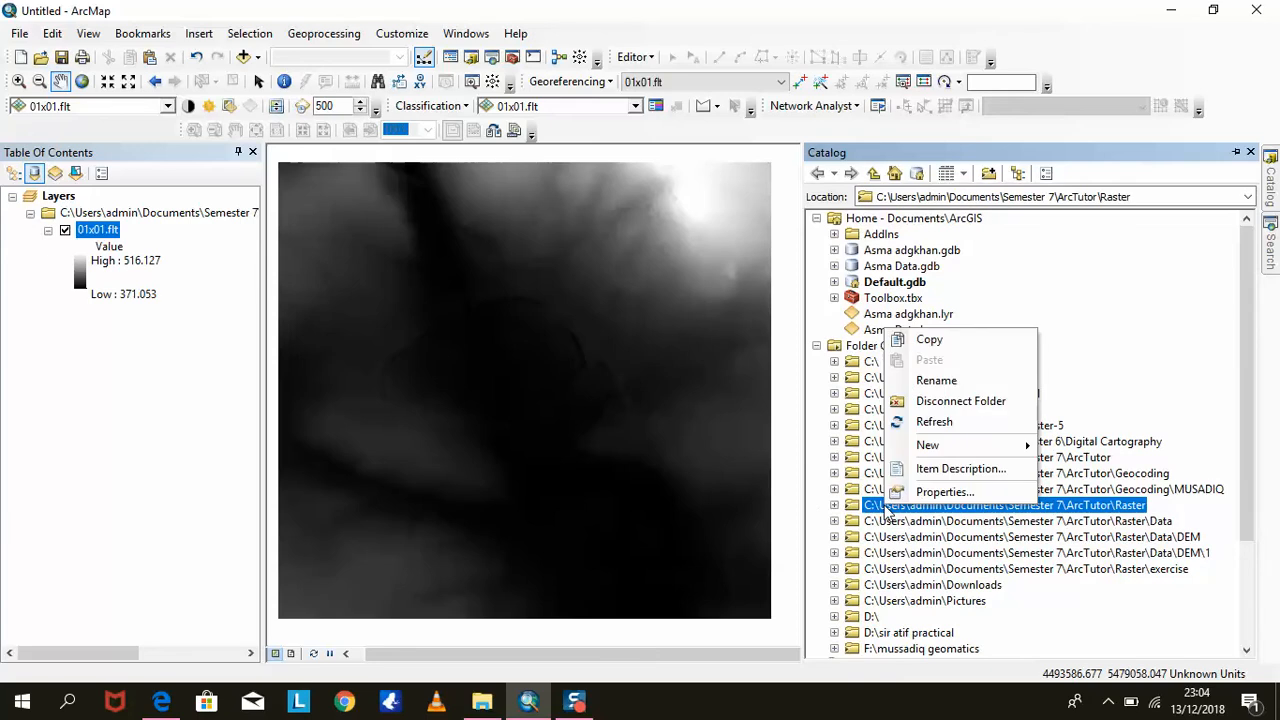
{"action": "mouse_move", "coordinate": [1000, 448]}
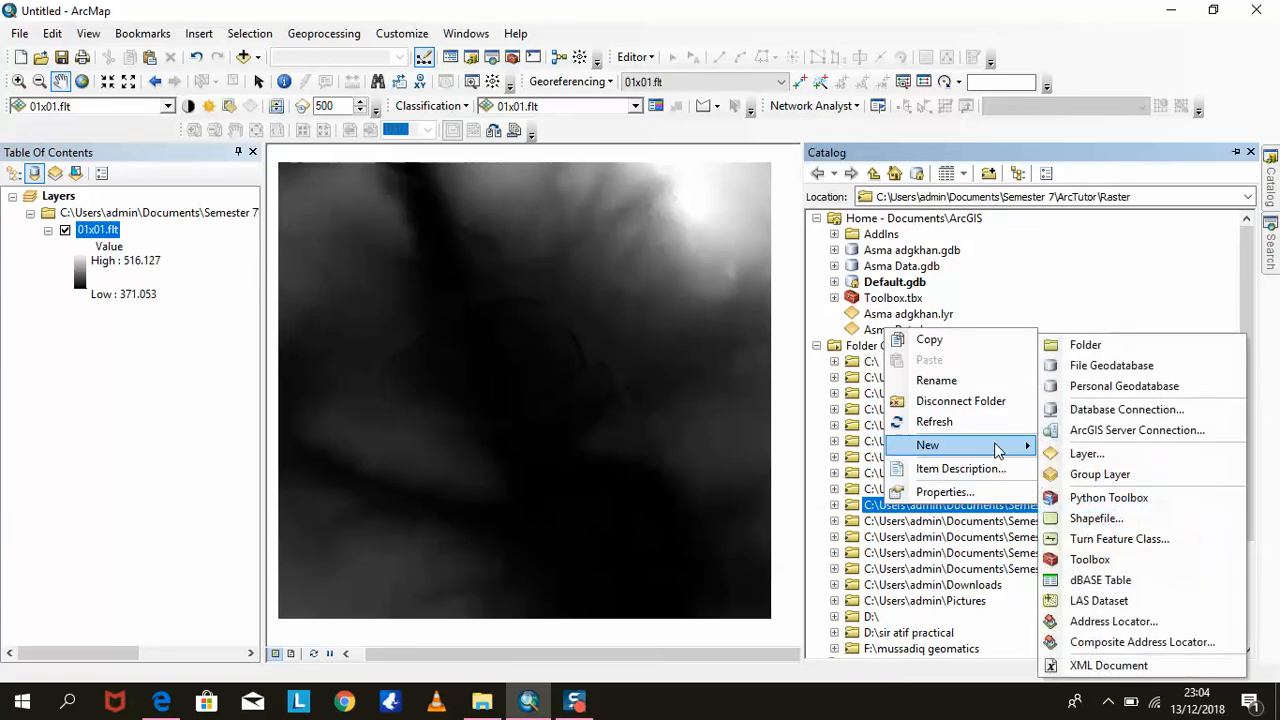
{"action": "left_click", "coordinate": [1066, 345]}
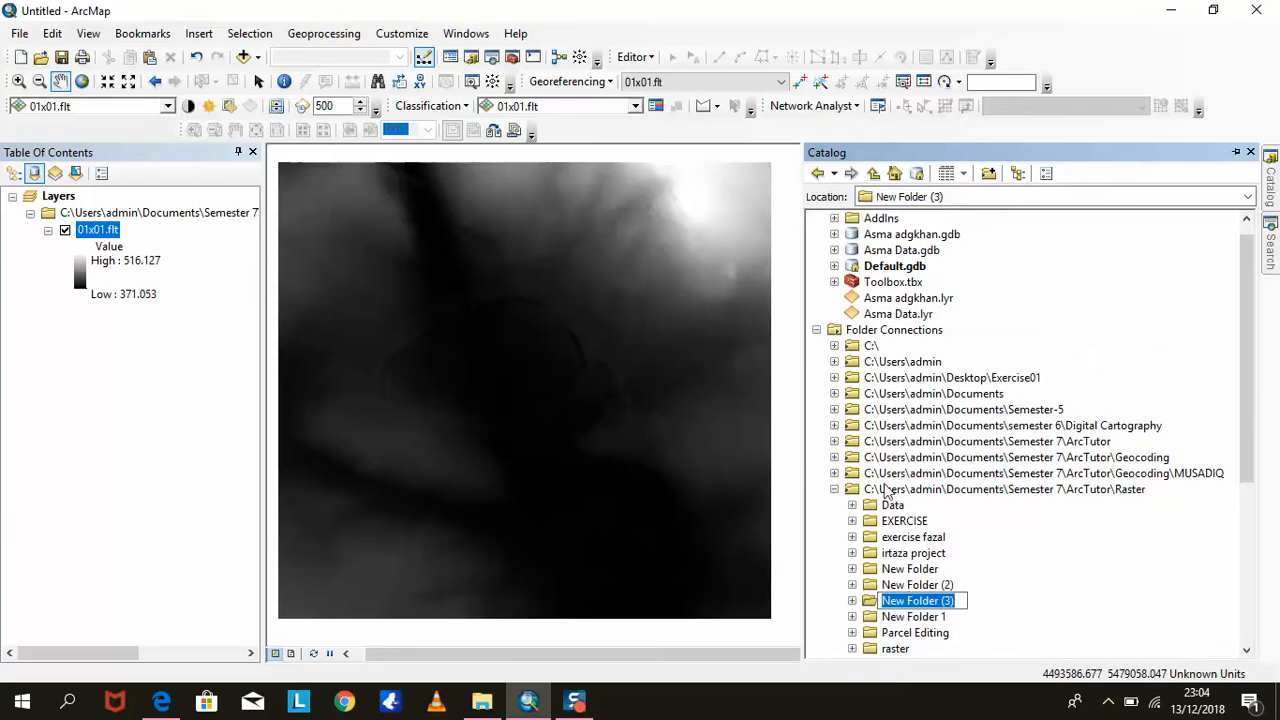
{"action": "key", "text": "BackSpace"}
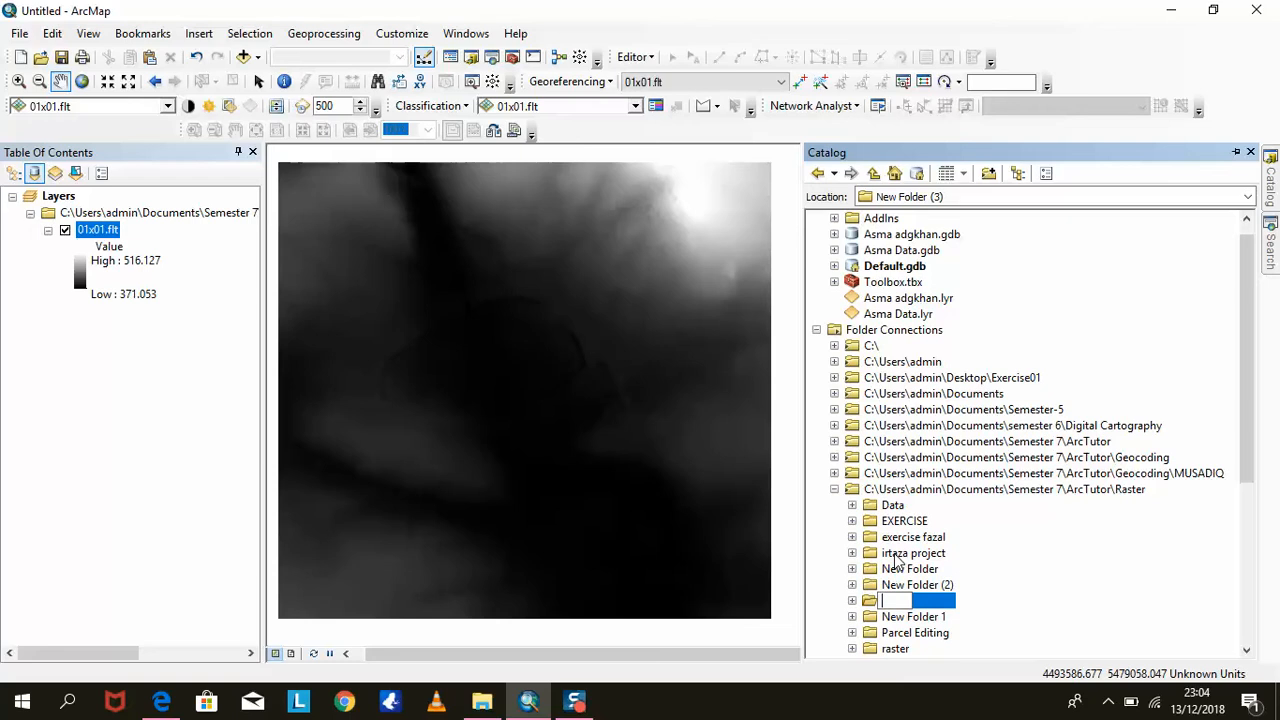
{"action": "key", "text": "Caps_Lock"}
{"action": "type", "text": "A"}
{"action": "key", "text": "Caps_Lock"}
{"action": "type", "text": "sma"}
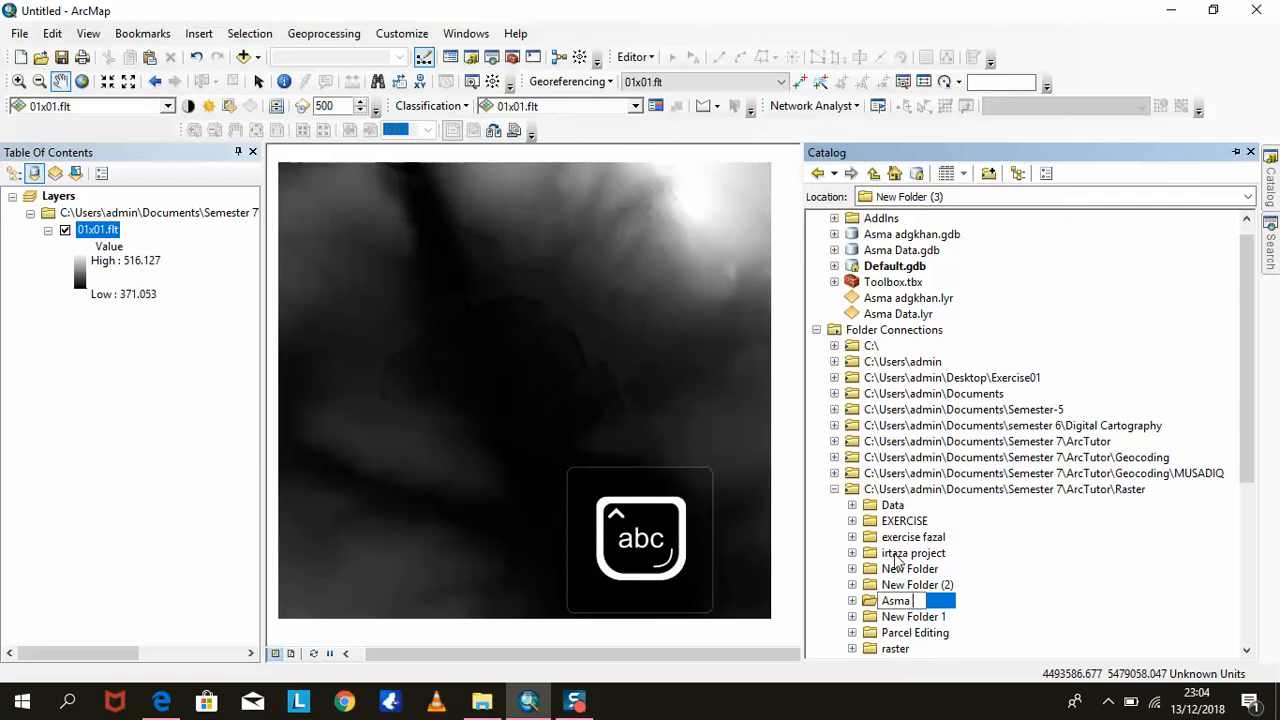
{"action": "key", "text": "Caps_Lock"}
{"action": "type", "text": "SA"}
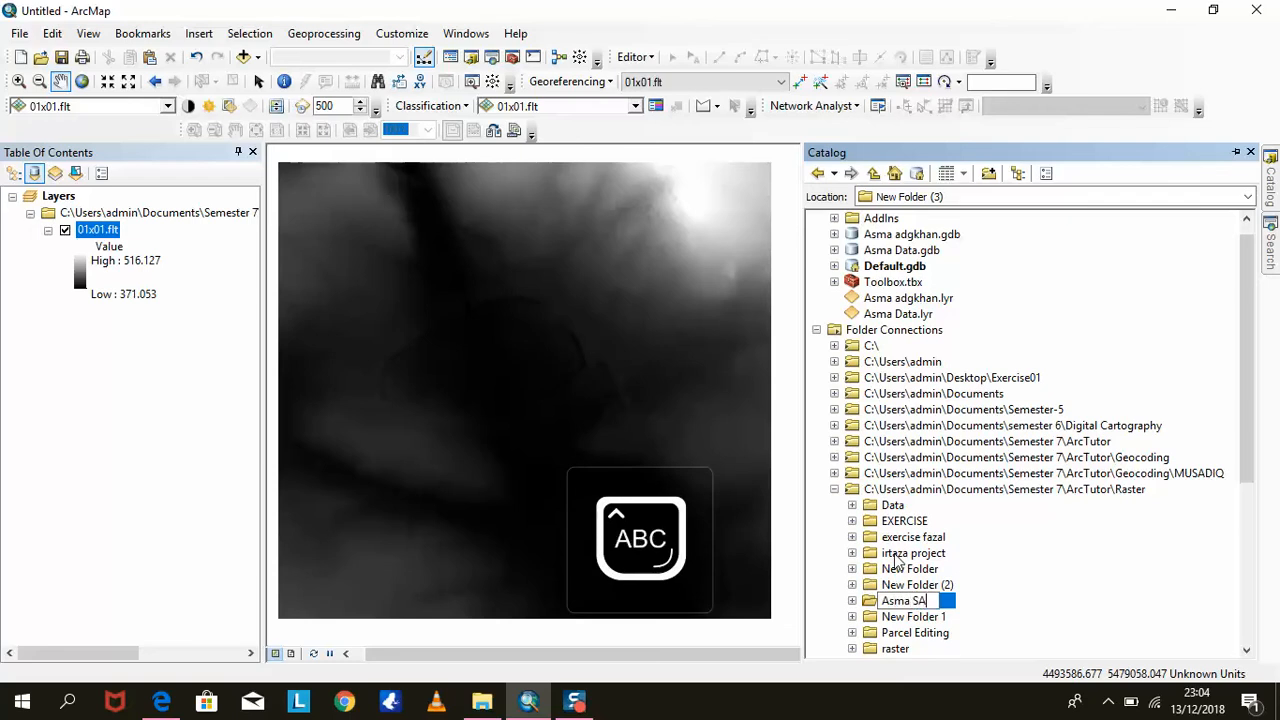
{"action": "key", "text": "BackSpace"}
{"action": "key", "text": "Caps_Lock"}
{"action": "type", "text": "ana"}
{"action": "key", "text": "Return"}
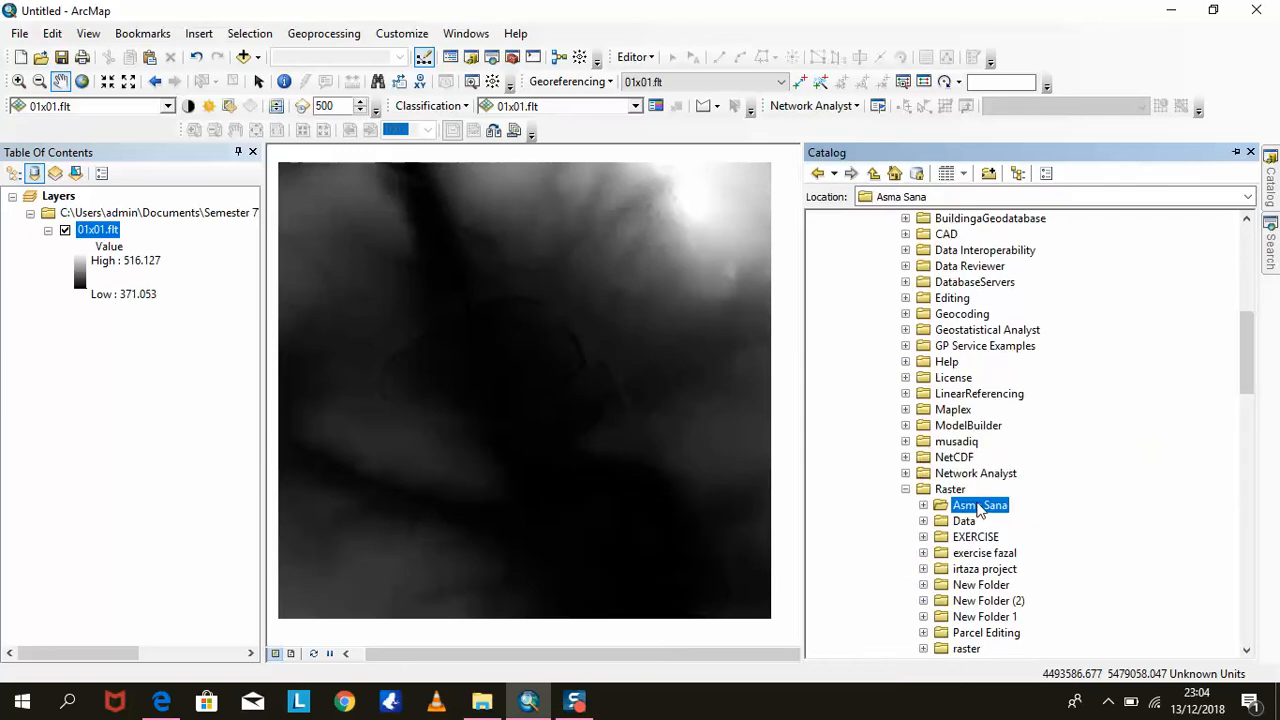
Create a file geodatabase named image.gdb in the new folder and make it the default geodatabase
{"action": "right_click", "coordinate": [979, 512]}
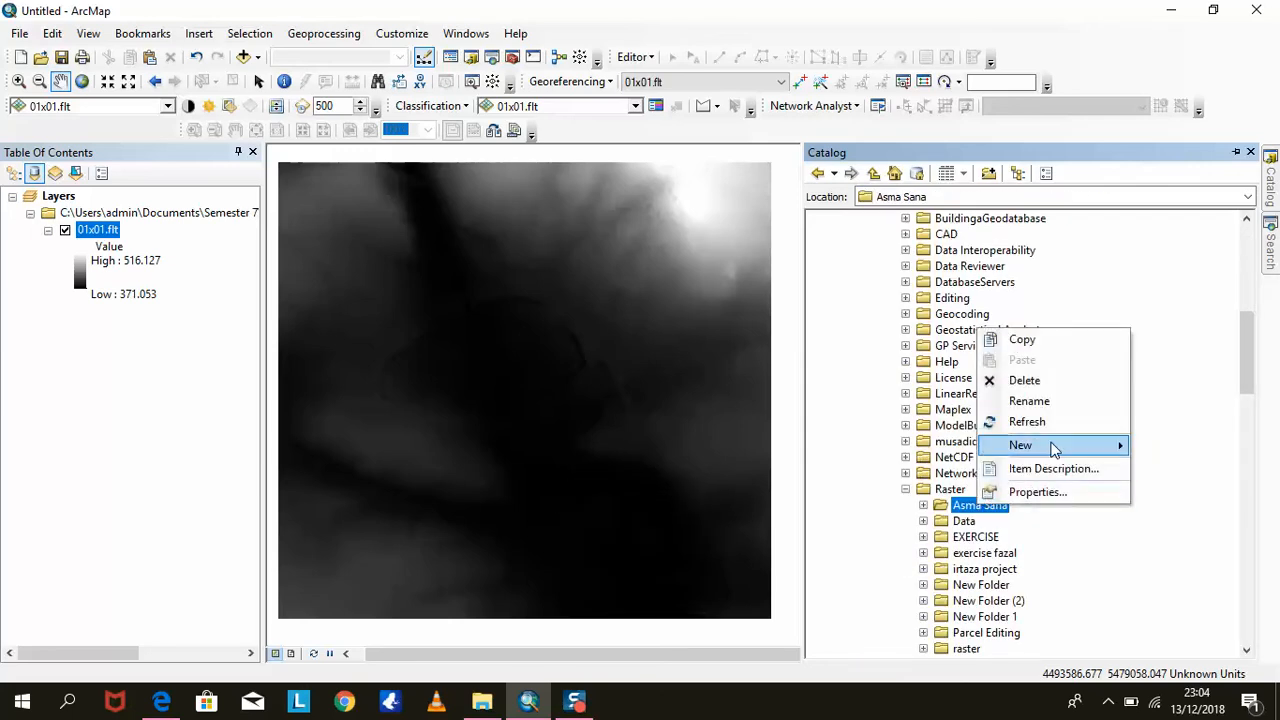
{"action": "mouse_move", "coordinate": [1053, 450]}
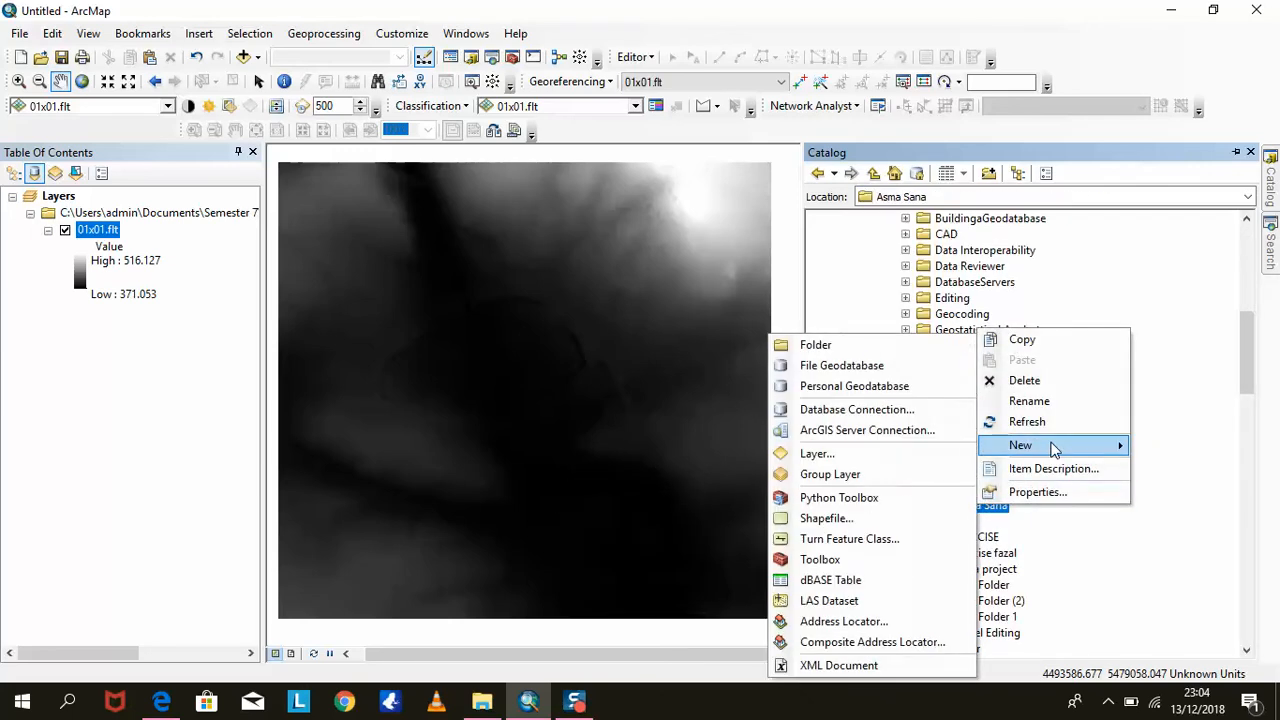
{"action": "left_click", "coordinate": [872, 366]}
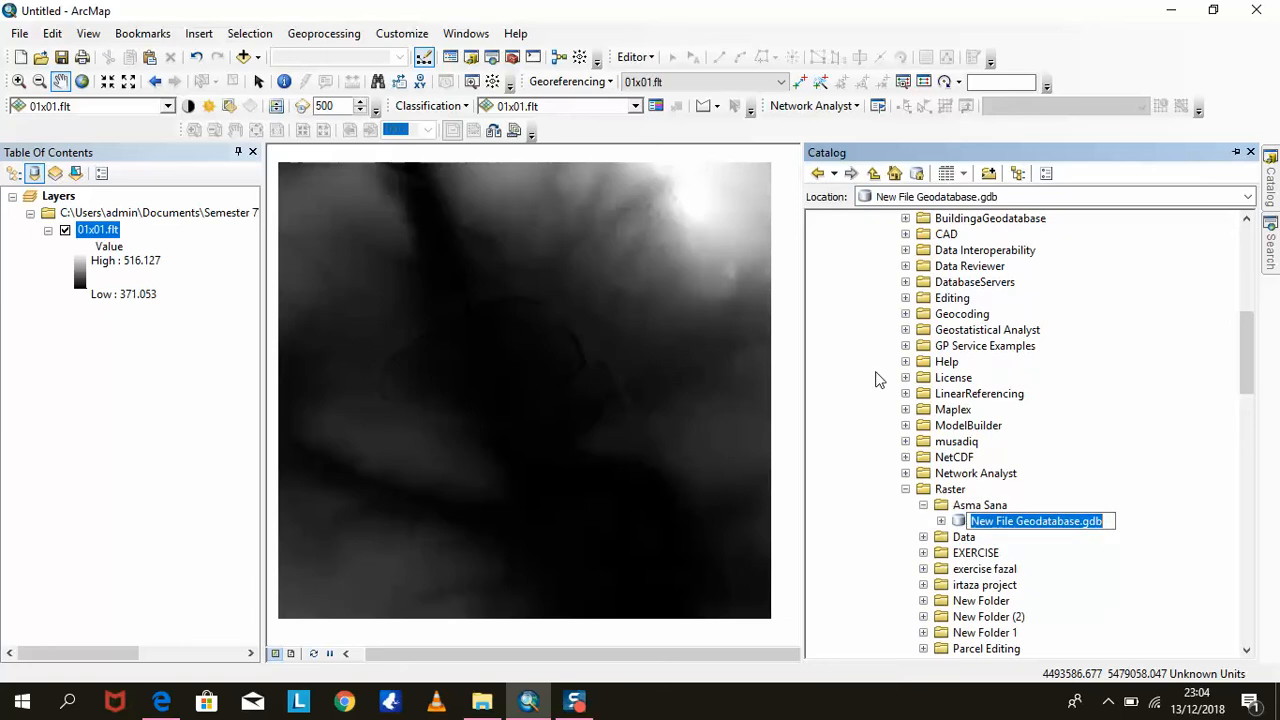
{"action": "type", "text": "image"}
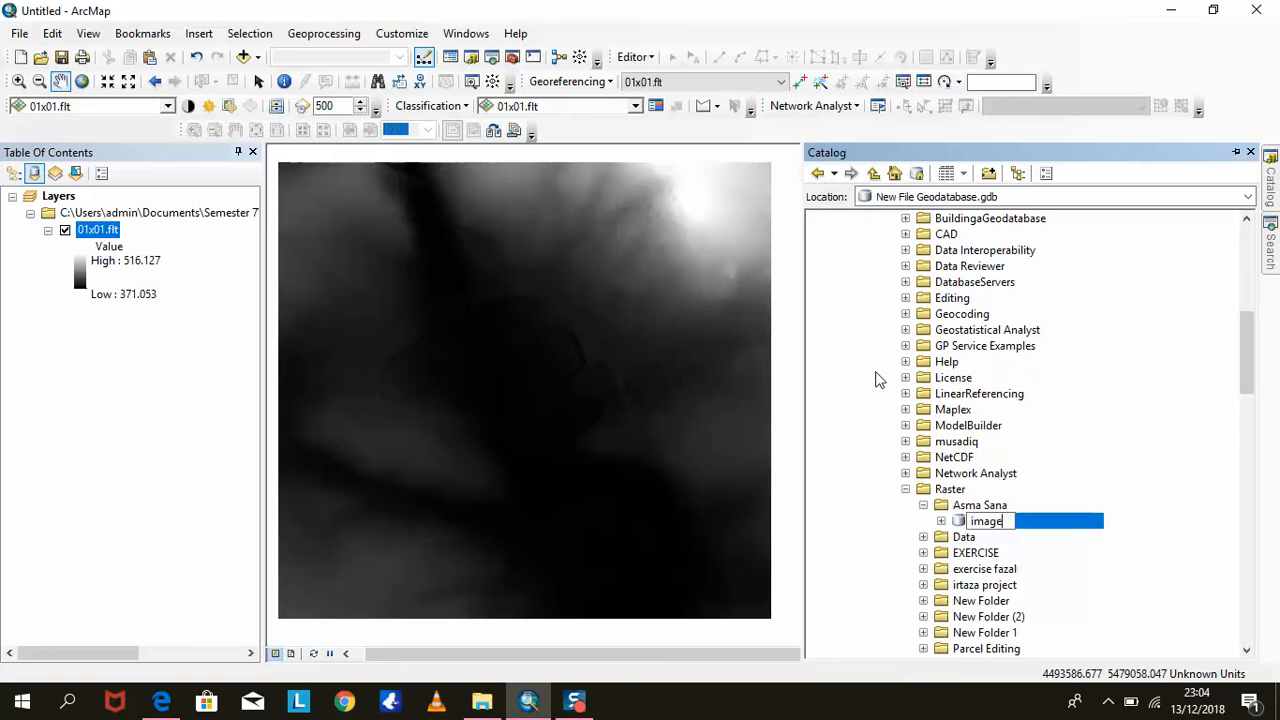
{"action": "type", "text": ".gdb"}
{"action": "key", "text": "Return"}
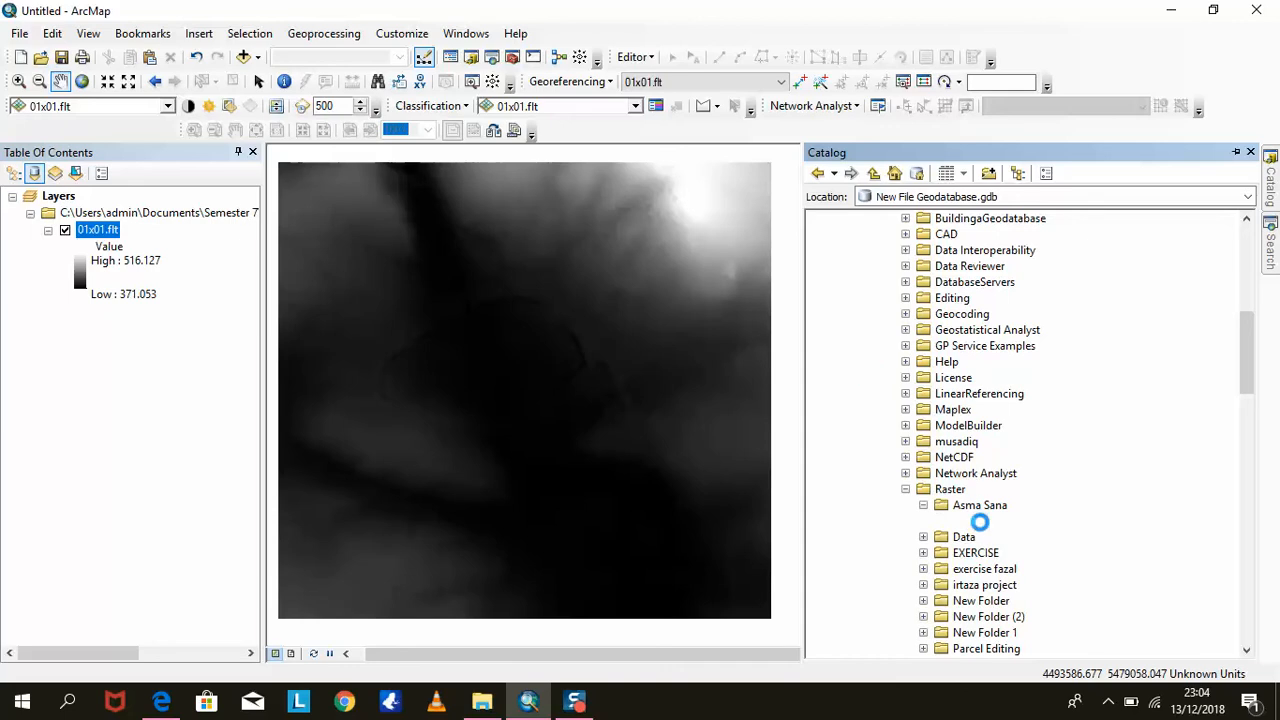
{"action": "right_click", "coordinate": [987, 525]}
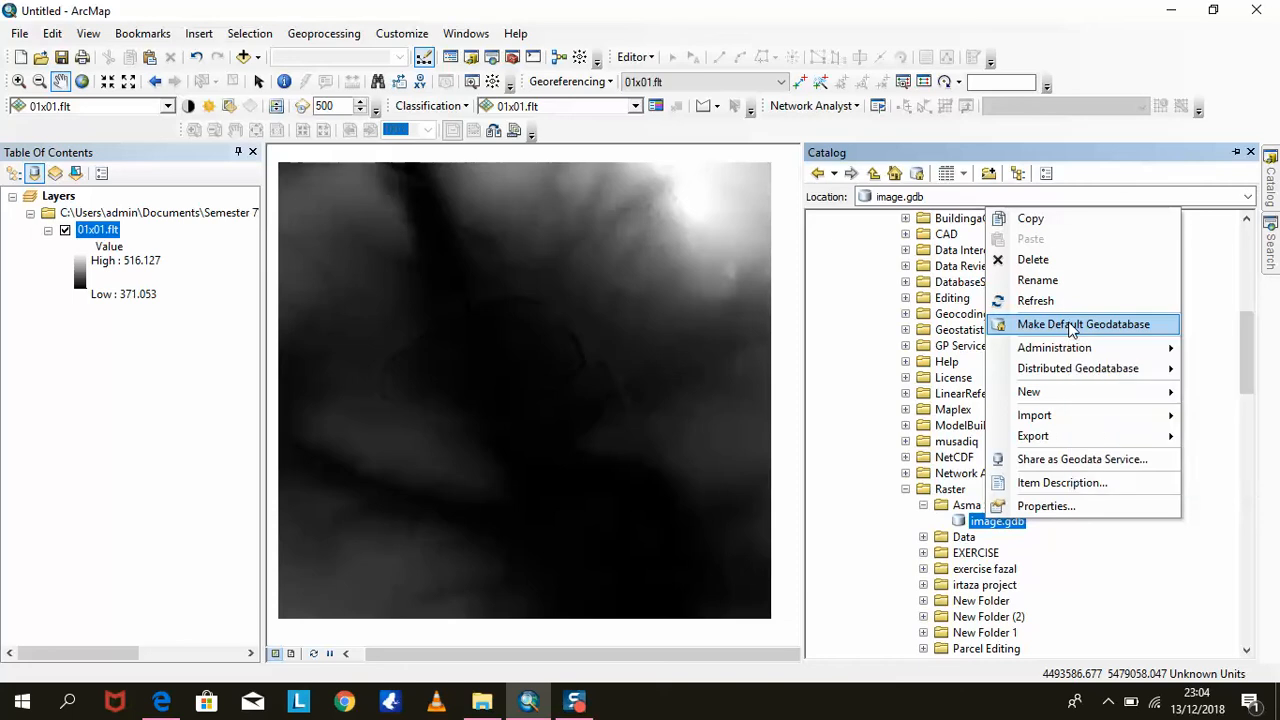
{"action": "left_click", "coordinate": [1072, 325]}
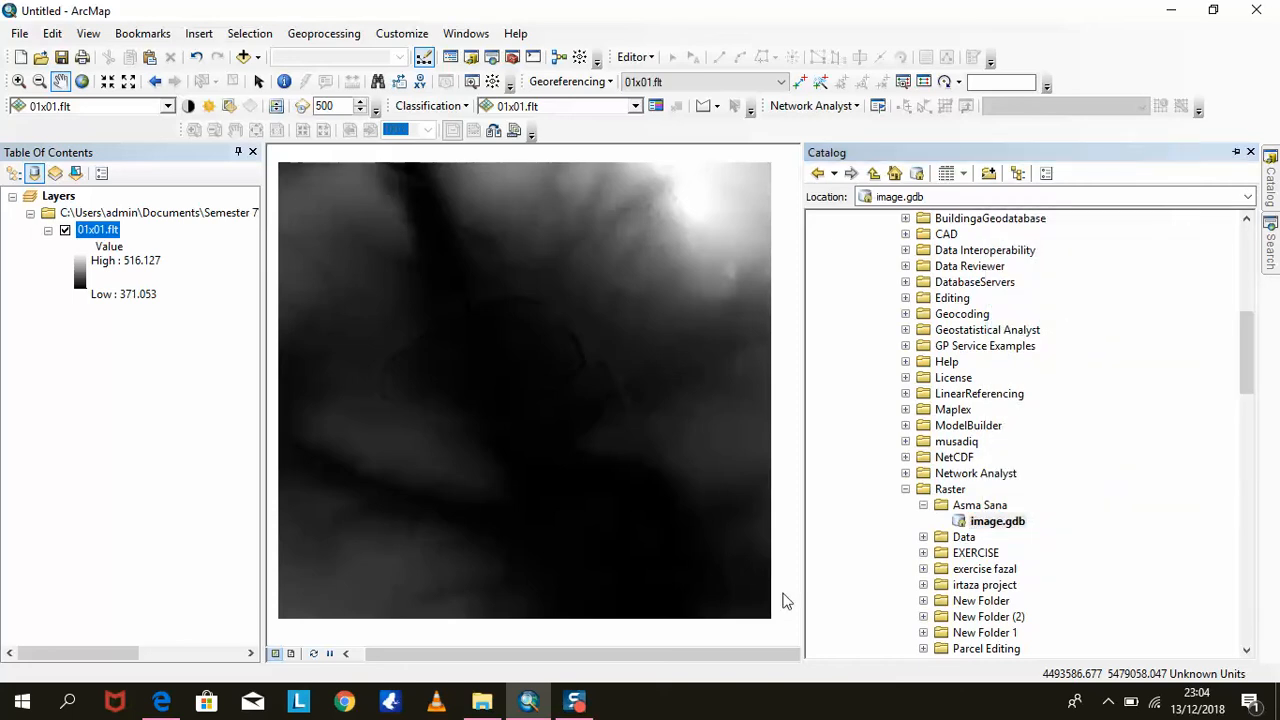
Start a new mosaic dataset in image.gdb and name it Ambergortho
{"action": "right_click", "coordinate": [997, 528]}
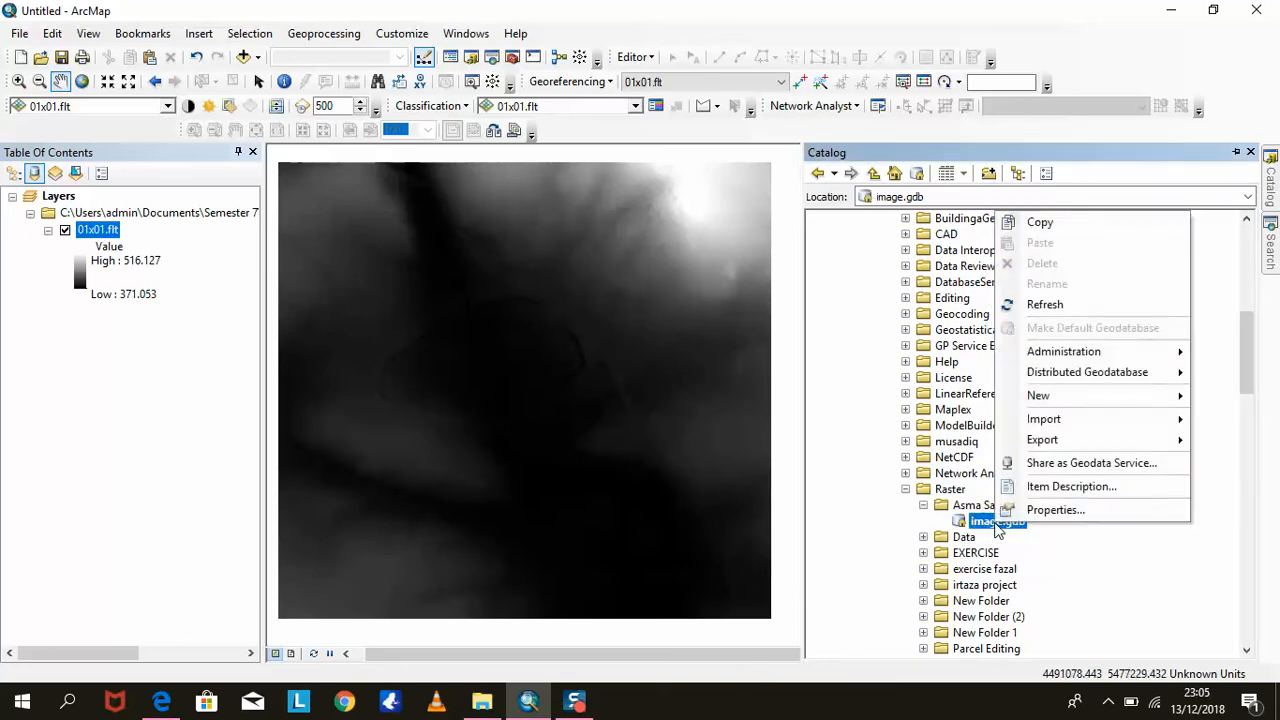
{"action": "mouse_move", "coordinate": [1105, 400]}
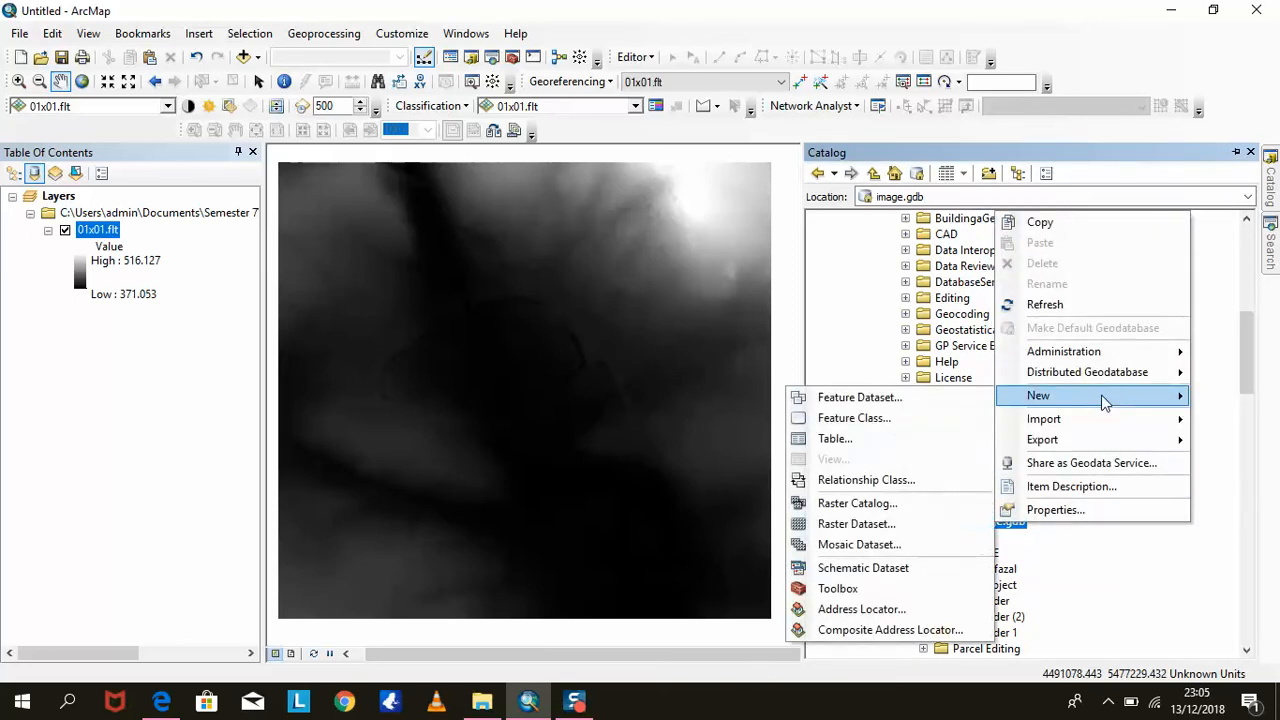
{"action": "left_click", "coordinate": [873, 545]}
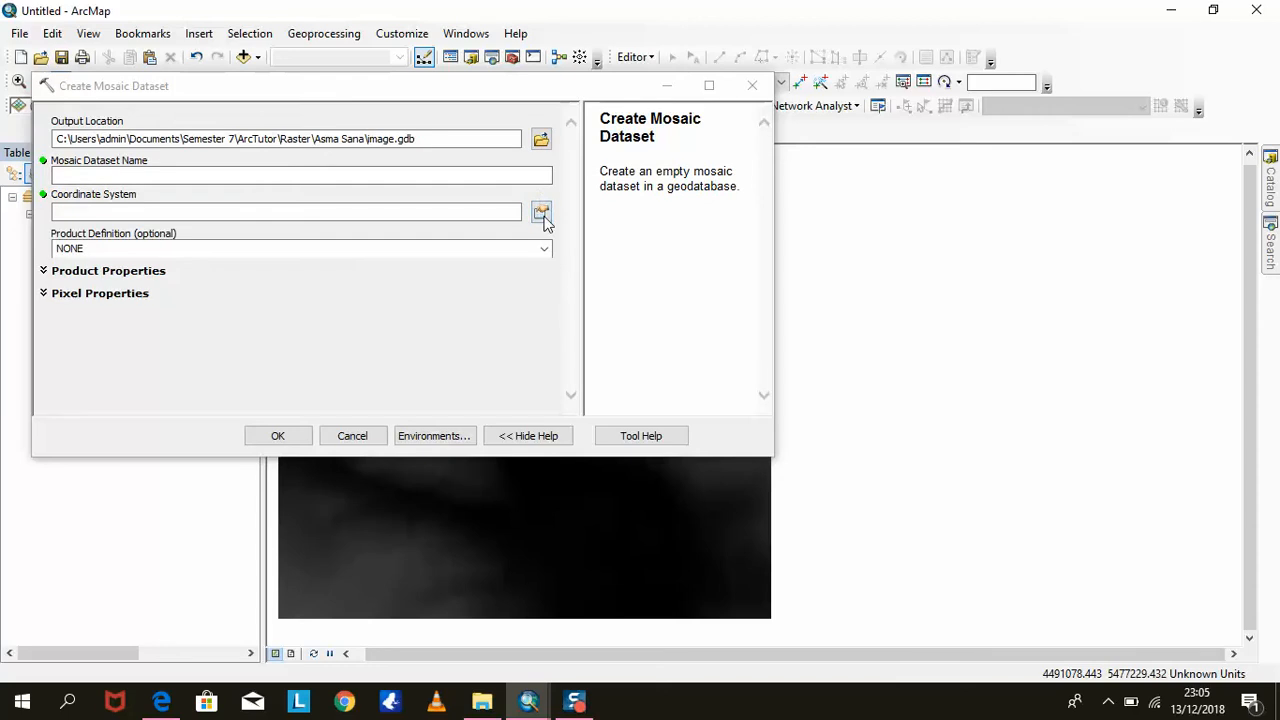
{"action": "left_click", "coordinate": [446, 173]}
{"action": "key", "text": "Caps_Lock"}
{"action": "type", "text": "A"}
{"action": "key", "text": "Caps_Lock"}
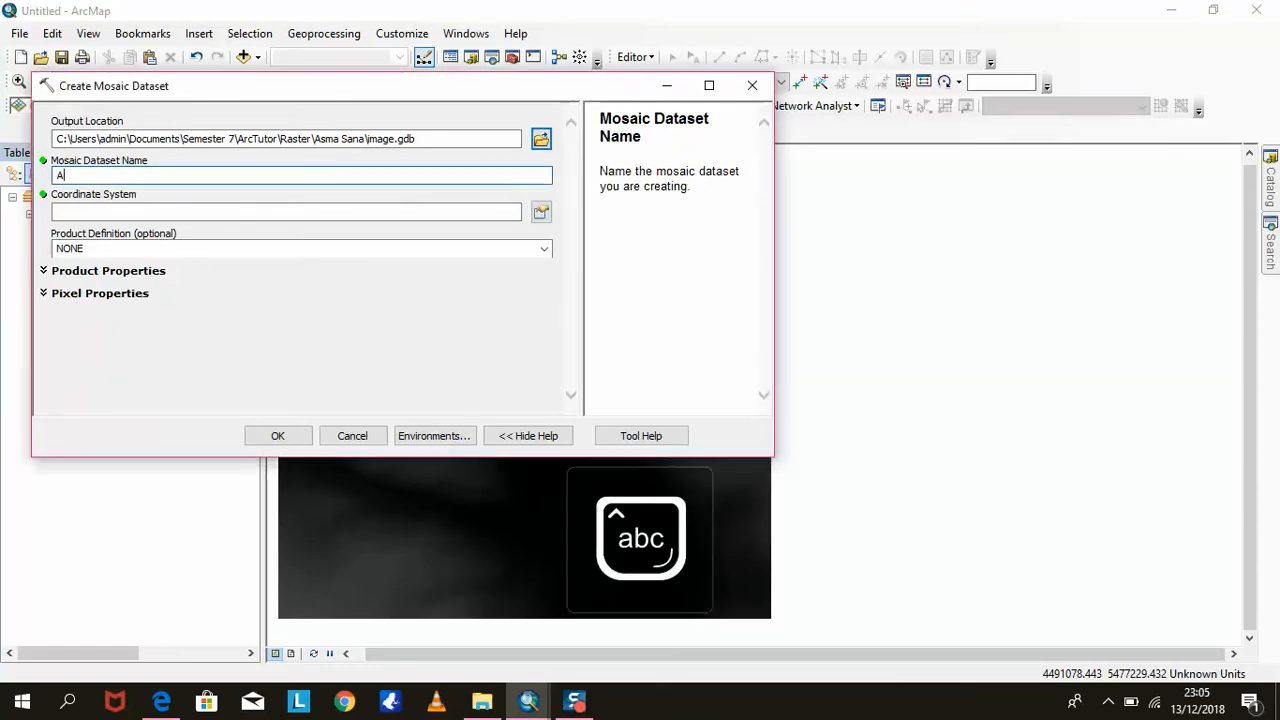
{"action": "type", "text": "mberg"}
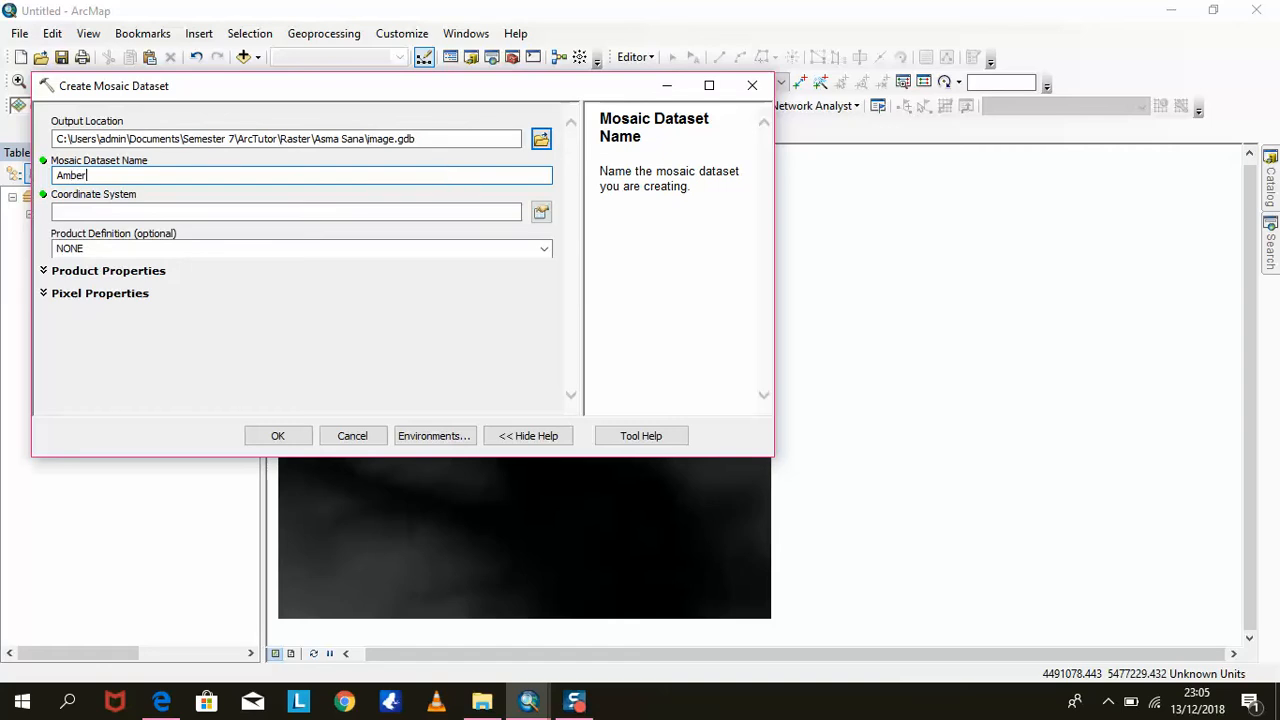
{"action": "type", "text": "ortho"}
{"action": "left_click", "coordinate": [95, 175]}
{"action": "key", "text": "BackSpace"}
Set the mosaic dataset's coordinate system to Germany Zone 4 from the German national grids and create the dataset
{"action": "left_click", "coordinate": [541, 213]}
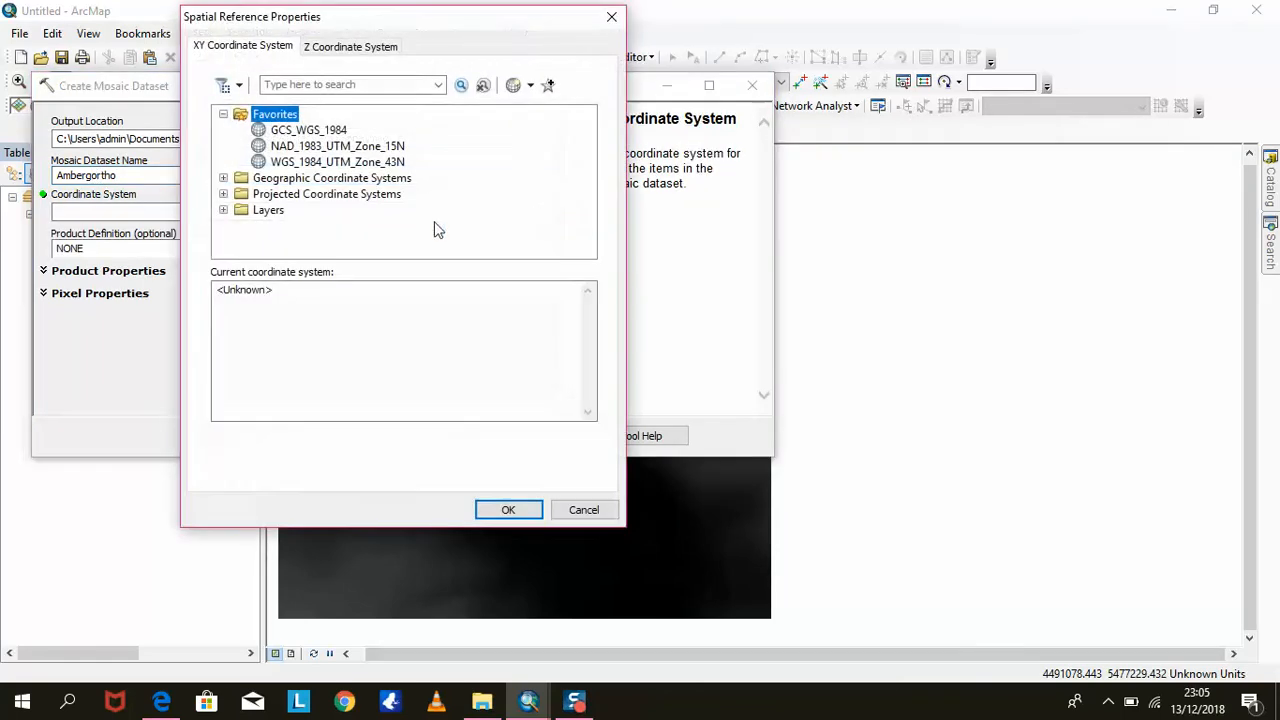
{"action": "left_click", "coordinate": [324, 194]}
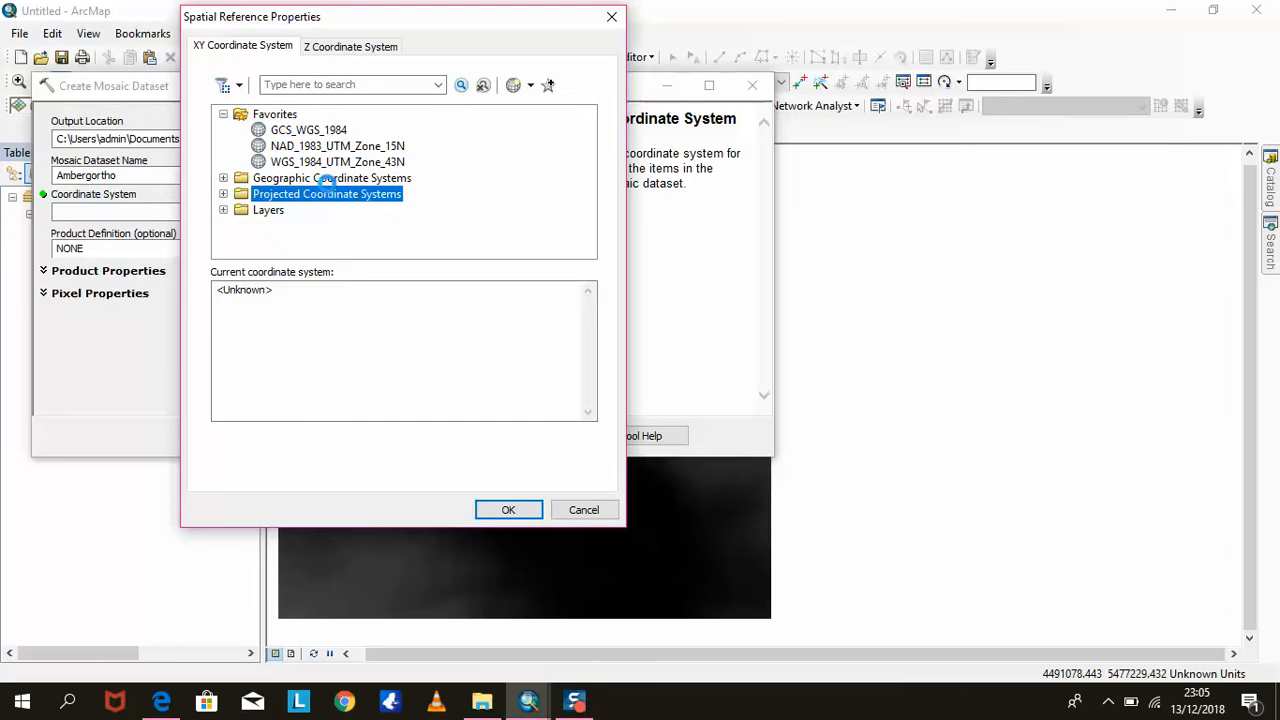
{"action": "double_click", "coordinate": [328, 192]}
{"action": "double_click", "coordinate": [305, 196]}
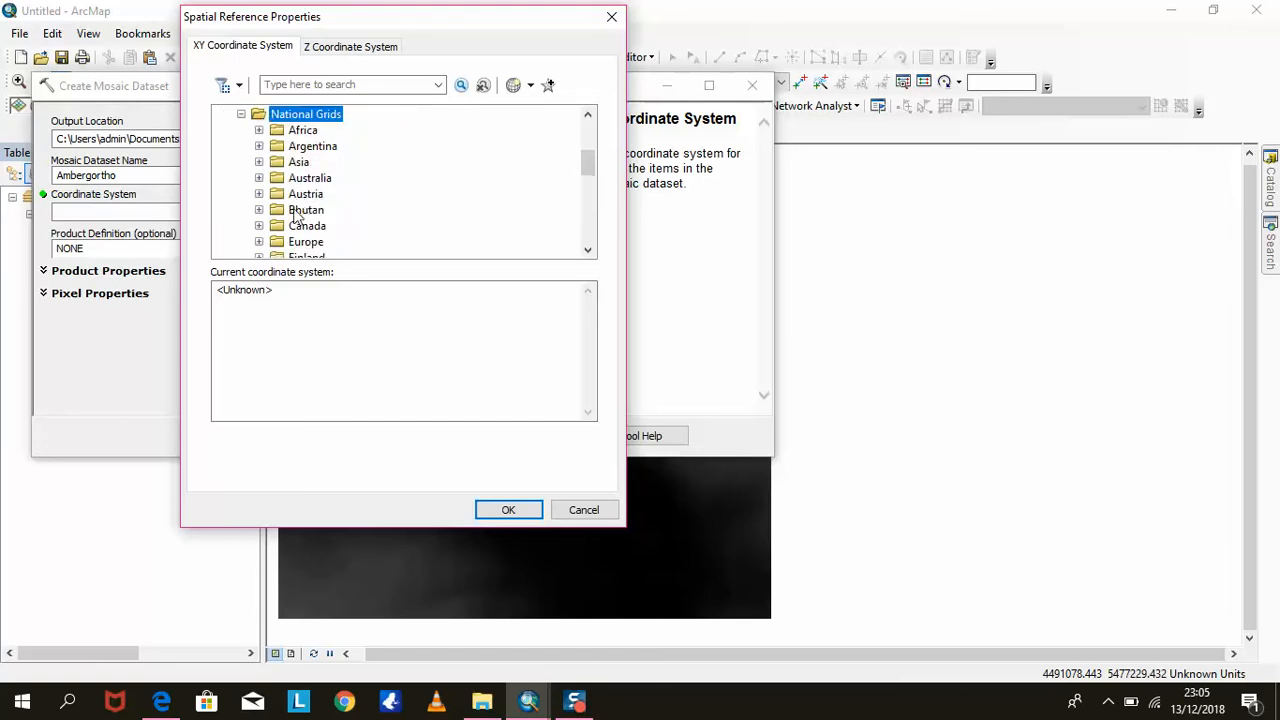
{"action": "scroll", "coordinate": [305, 222], "scroll_direction": "down", "scroll_amount": 1}
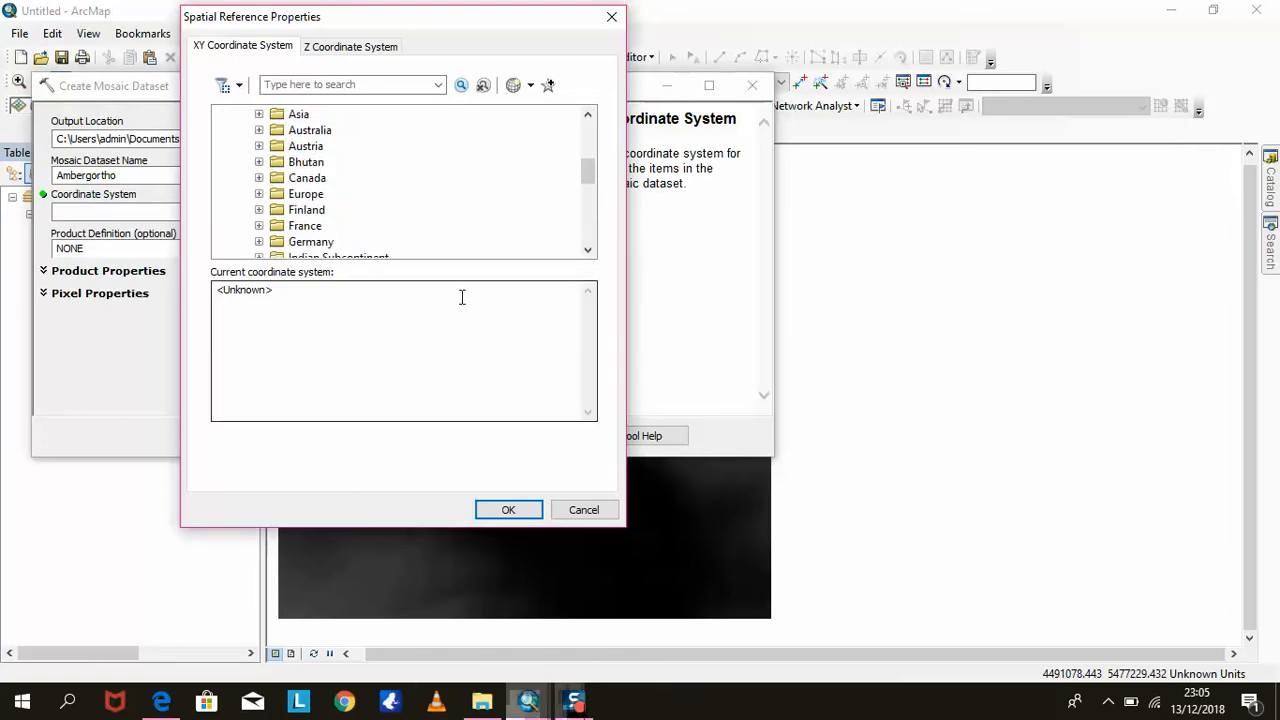
{"action": "double_click", "coordinate": [312, 242]}
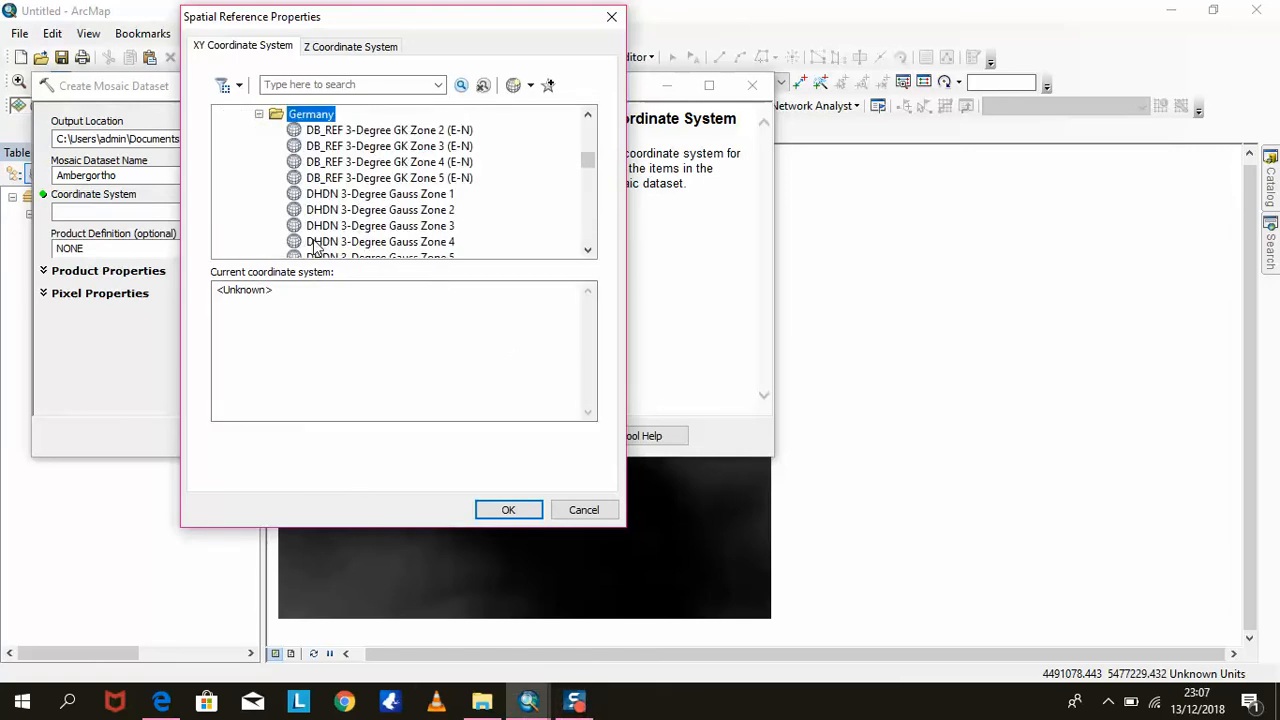
{"action": "scroll", "coordinate": [314, 244], "scroll_direction": "down", "scroll_amount": 6}
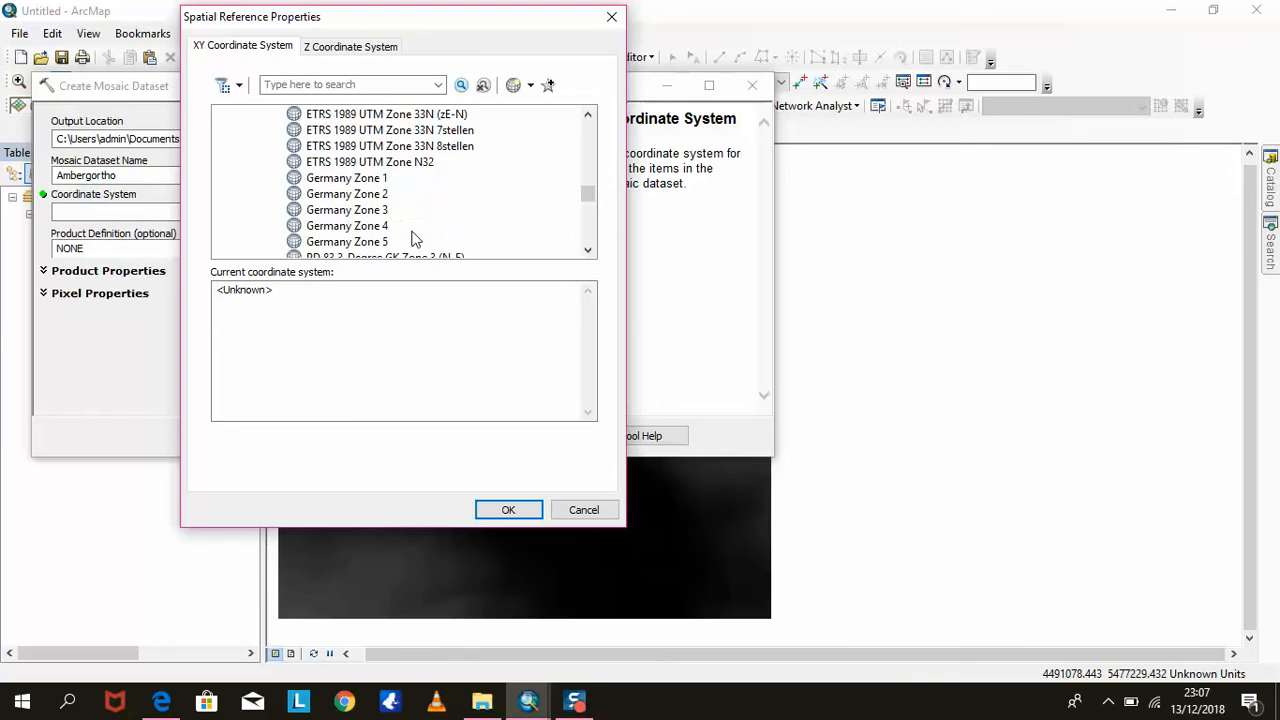
{"action": "left_click", "coordinate": [330, 227]}
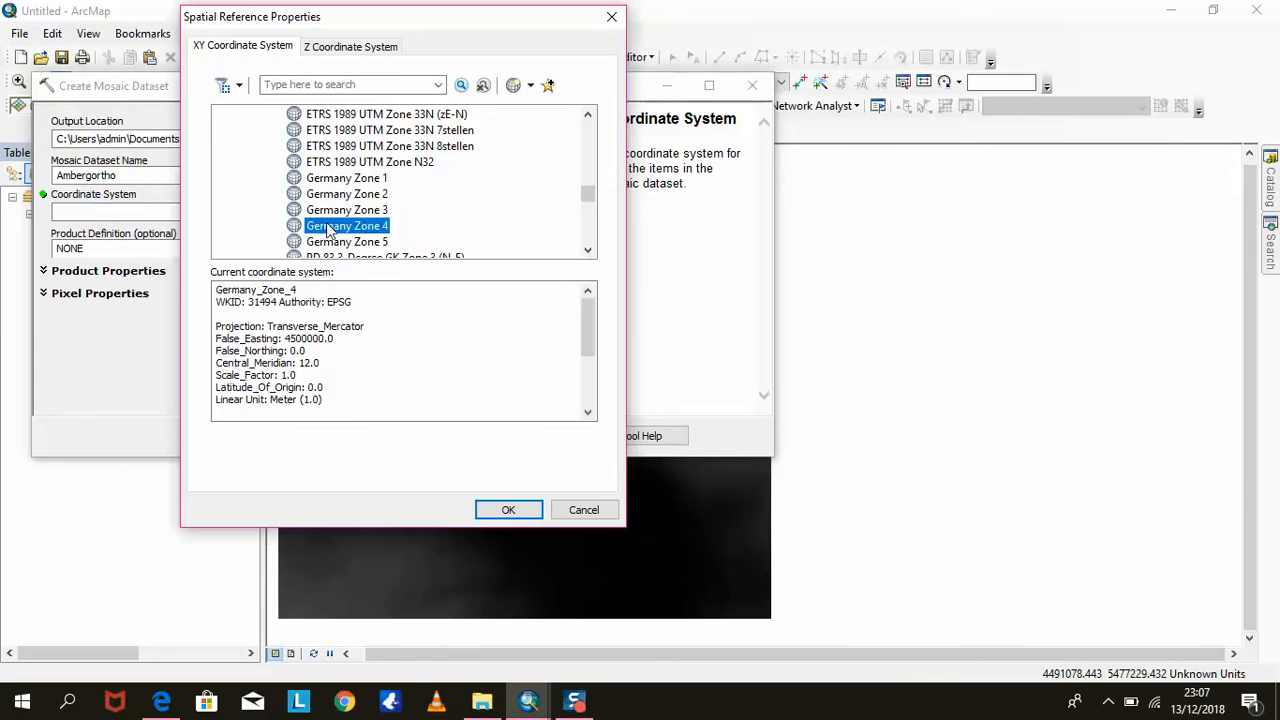
{"action": "left_click", "coordinate": [500, 512]}
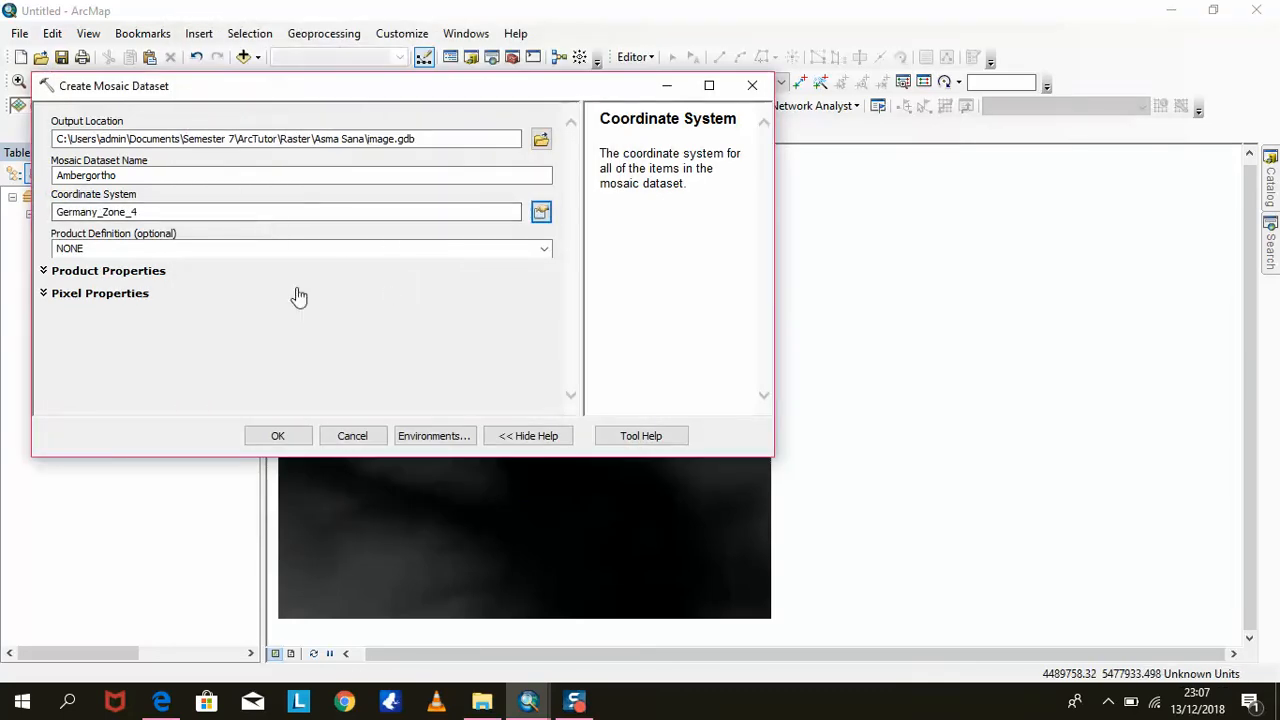
{"action": "left_click", "coordinate": [279, 437]}
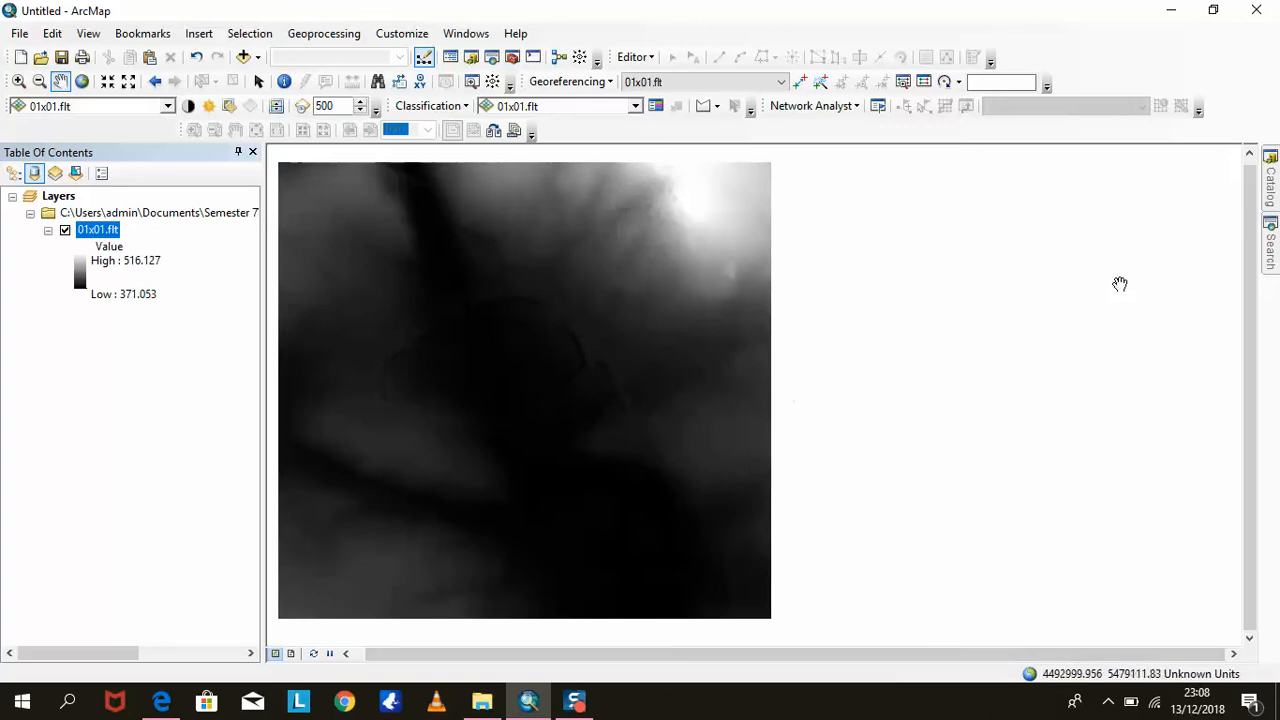
Start adding rasters to the Ambergortho mosaic dataset in image.gdb and set the raster type to Match-AT
{"action": "left_click", "coordinate": [1272, 200]}
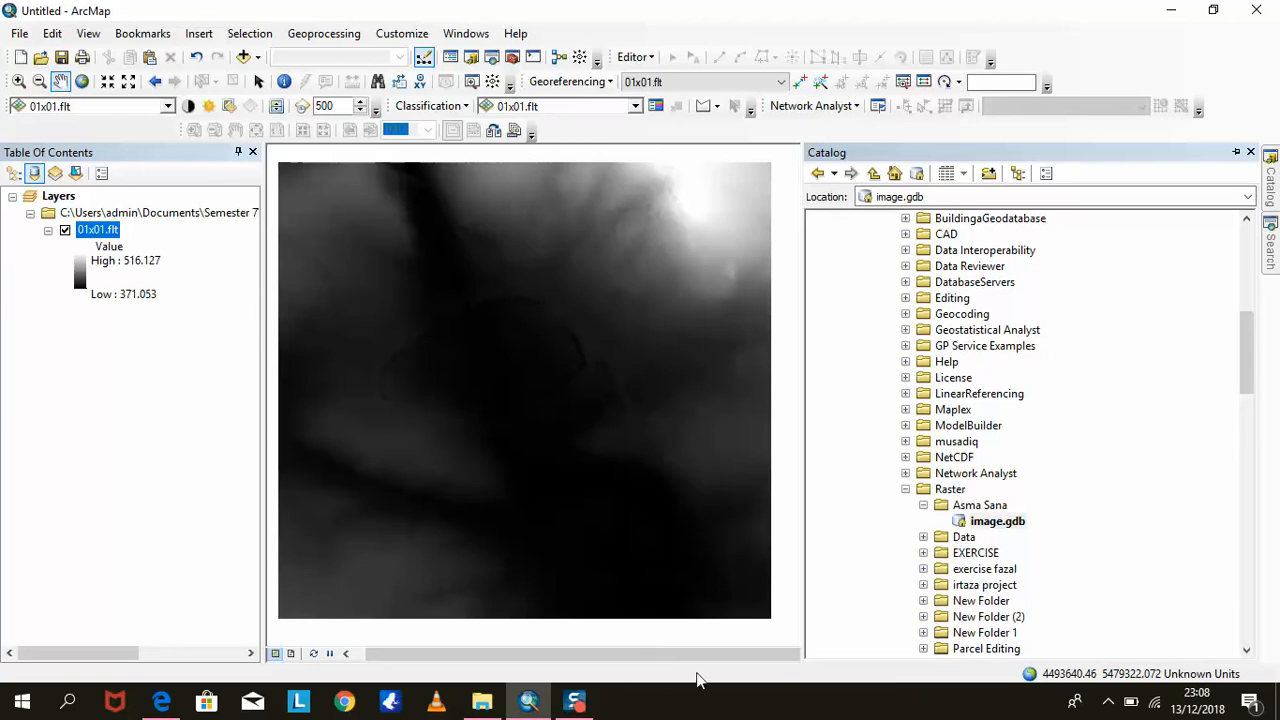
{"action": "mouse_move", "coordinate": [578, 705]}
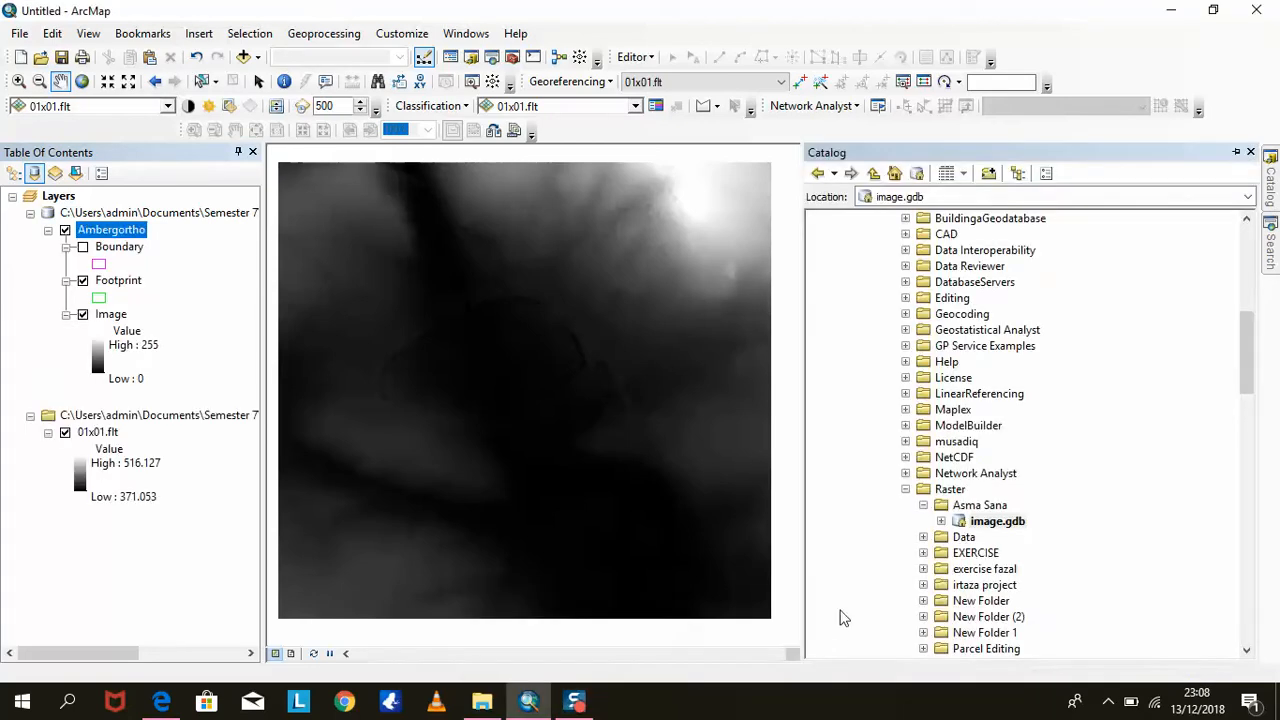
{"action": "left_click", "coordinate": [942, 522]}
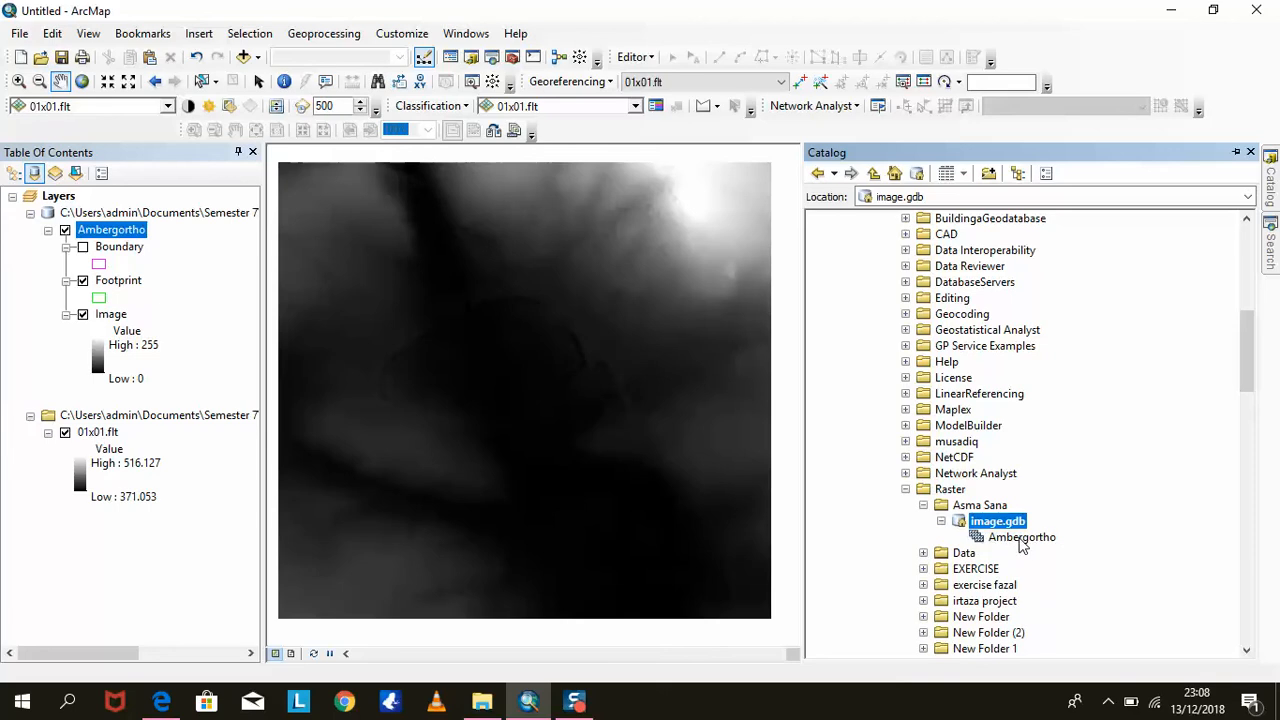
{"action": "left_click", "coordinate": [1019, 539]}
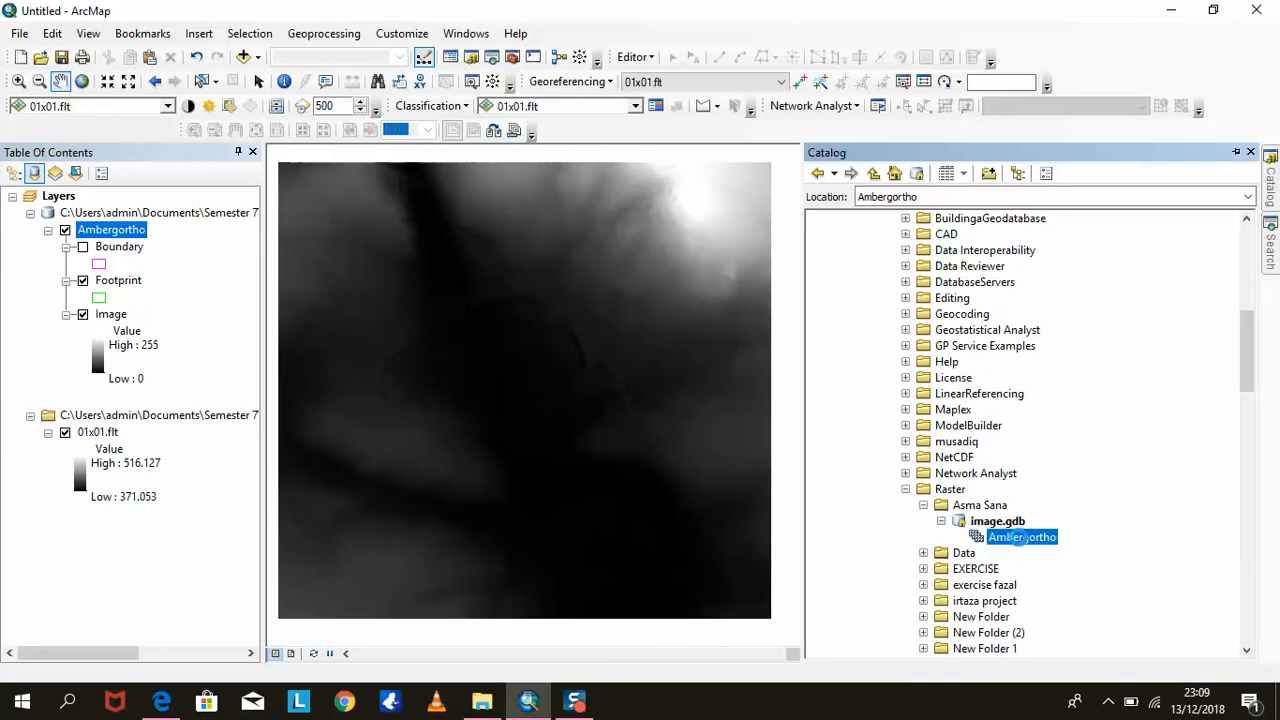
{"action": "right_click", "coordinate": [1019, 538]}
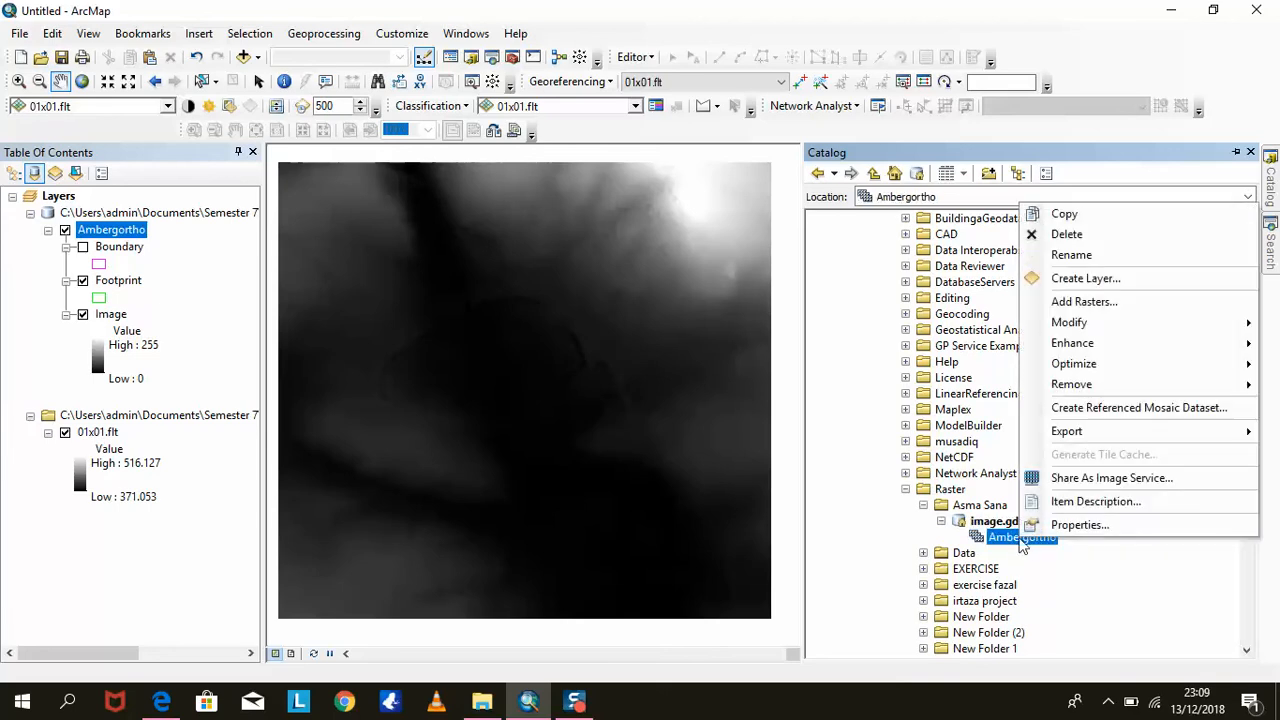
{"action": "left_click", "coordinate": [1070, 302]}
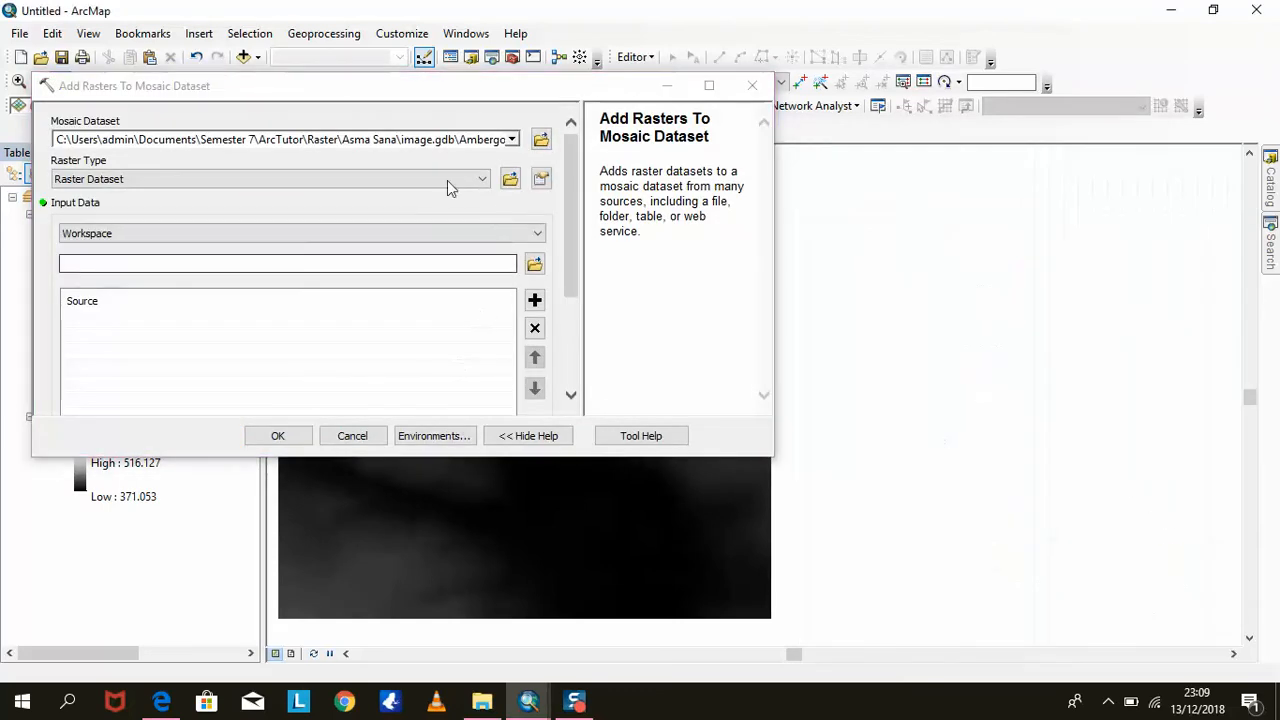
{"action": "left_click", "coordinate": [587, 701]}
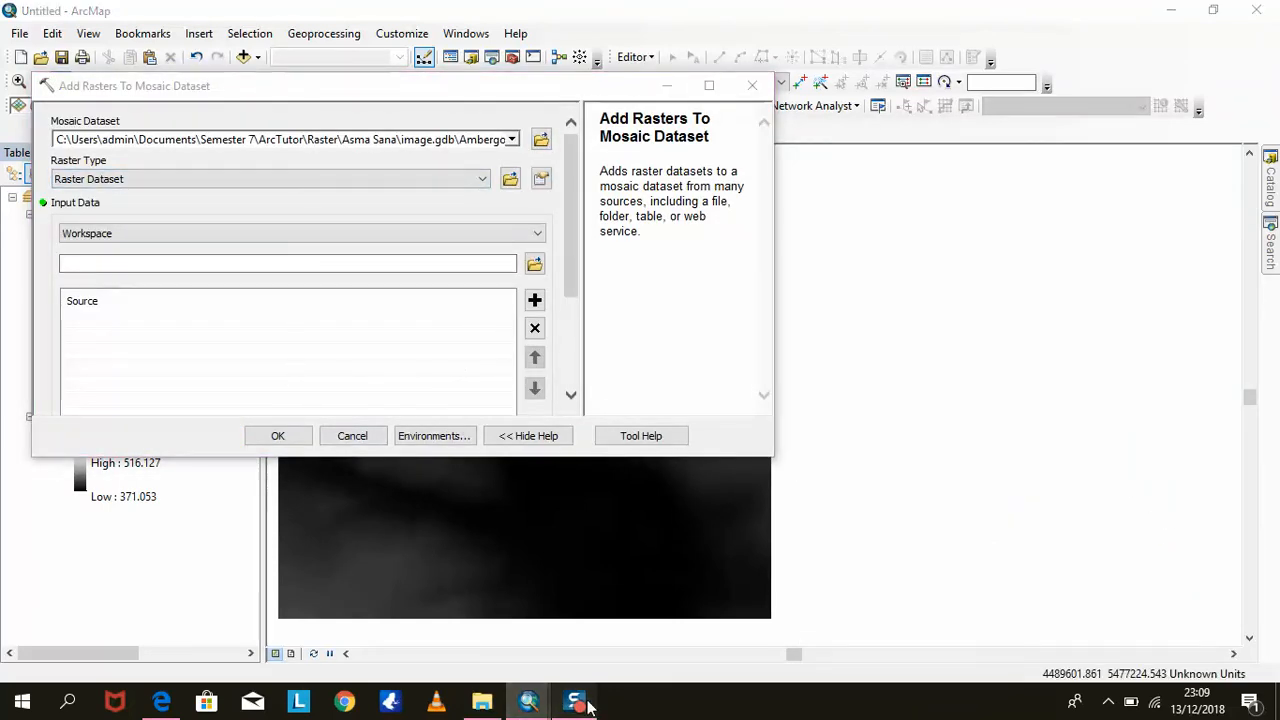
{"action": "left_click", "coordinate": [482, 179]}
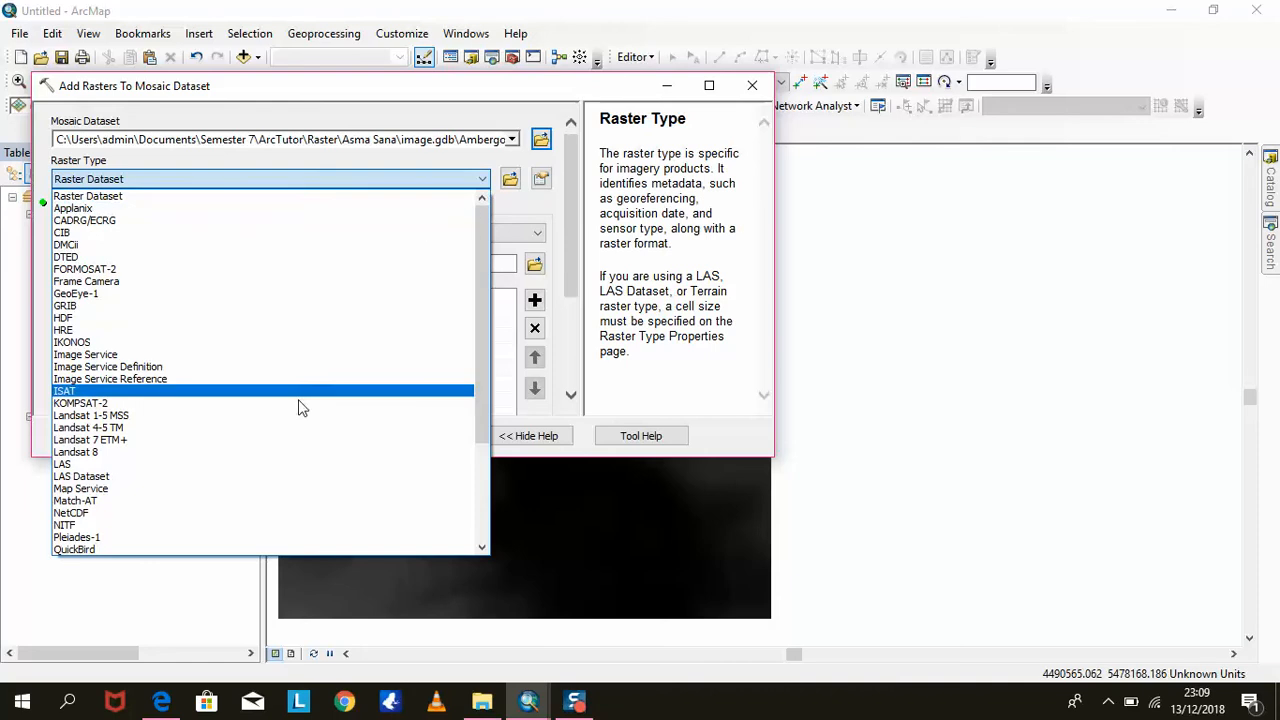
{"action": "left_click", "coordinate": [253, 510]}
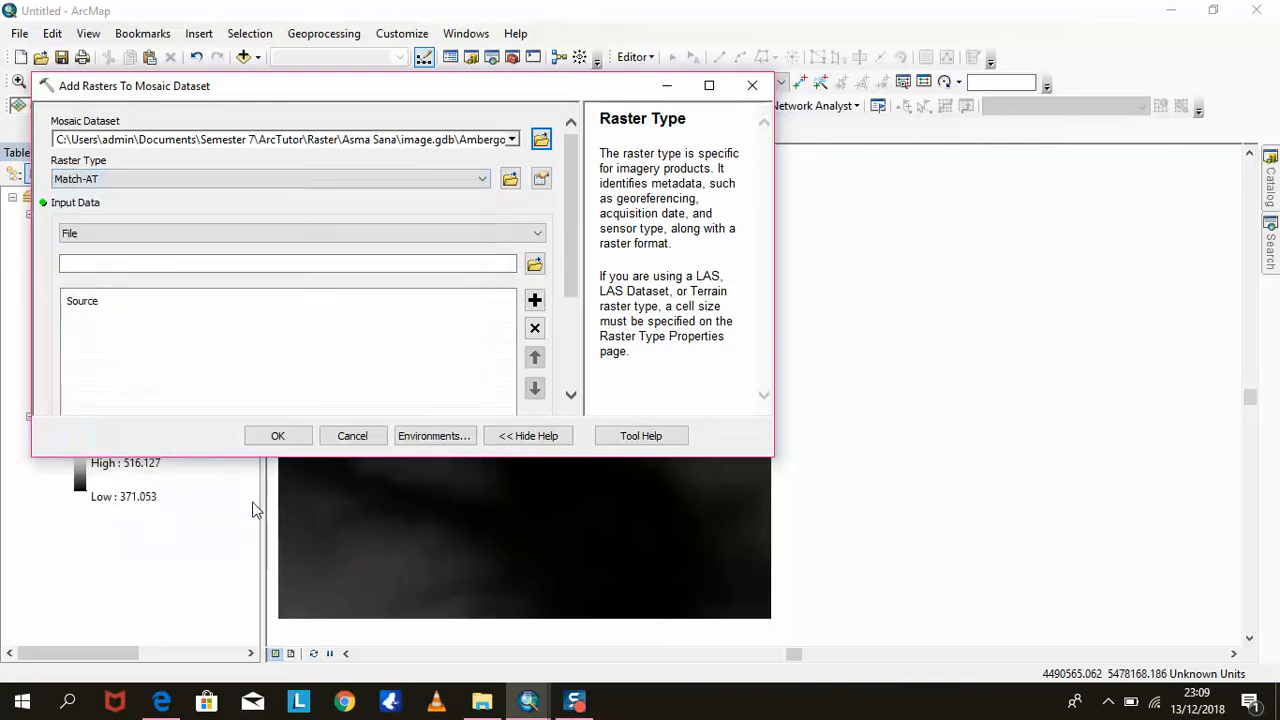
In the Match-AT raster type properties, set orthorectification to use the DEM 01x01.flt from the DEM folder
{"action": "left_click", "coordinate": [538, 181]}
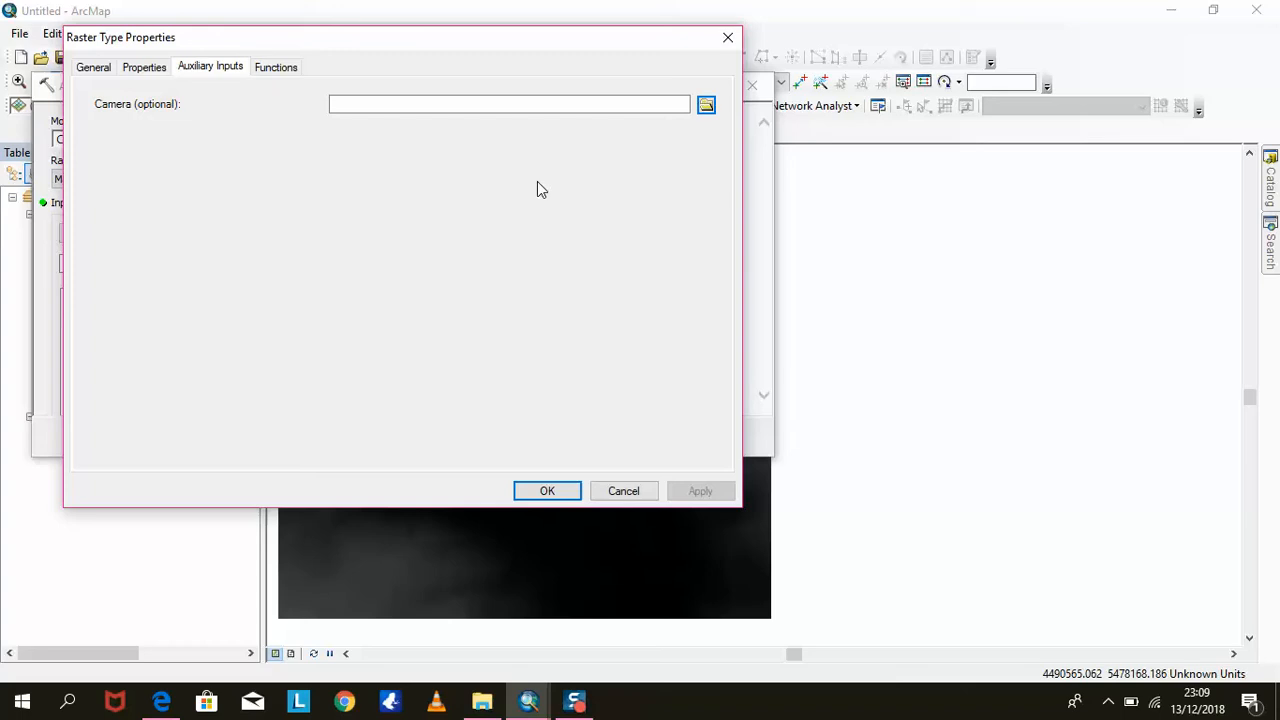
{"action": "left_click", "coordinate": [148, 68]}
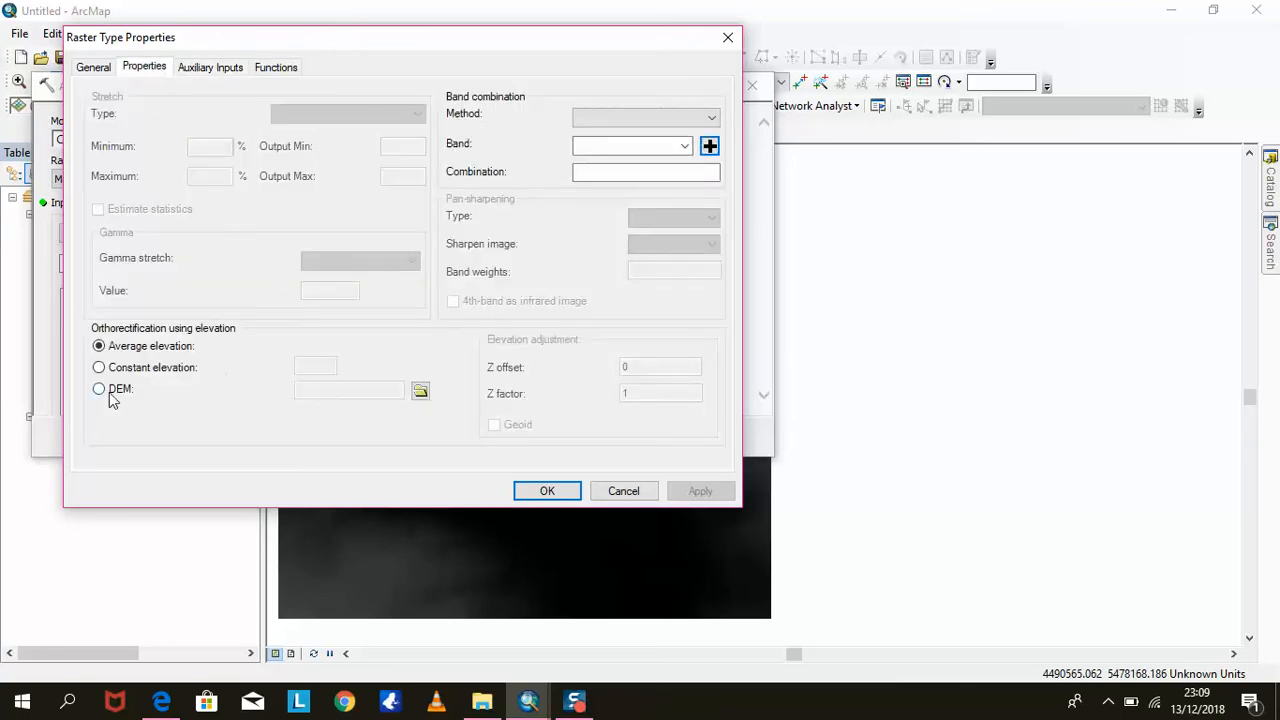
{"action": "left_click", "coordinate": [99, 390]}
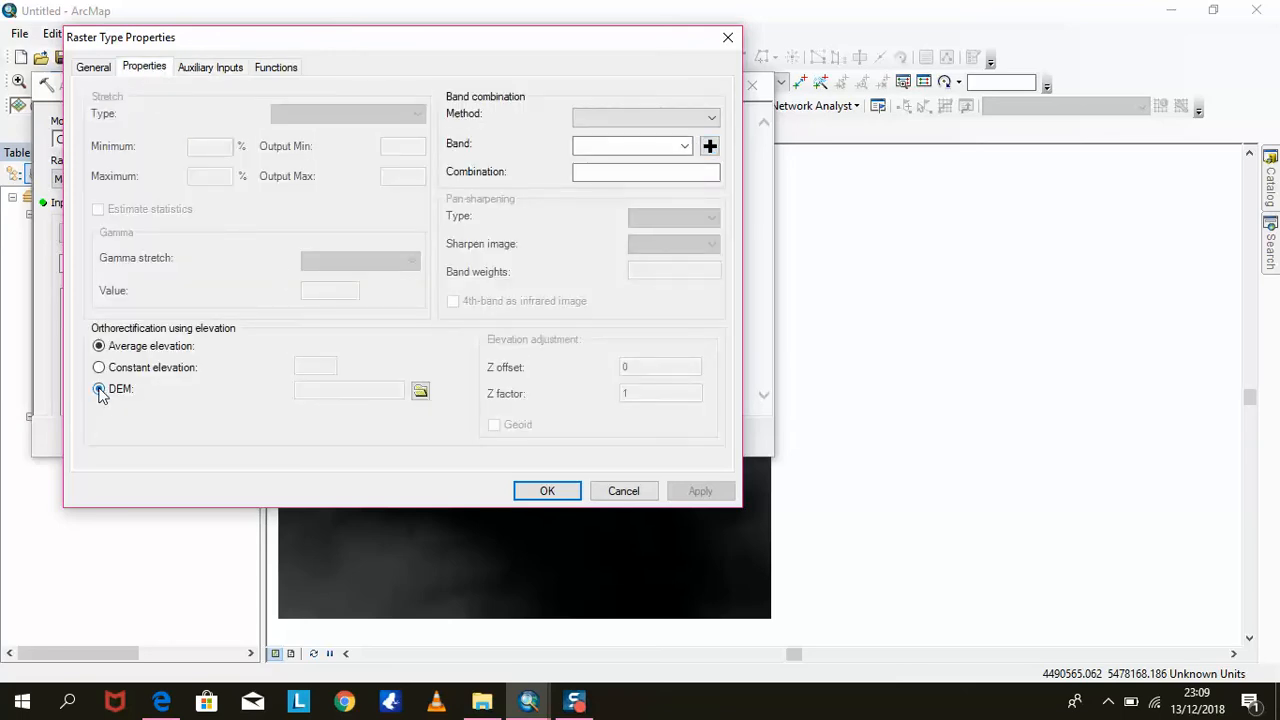
{"action": "left_click", "coordinate": [421, 391]}
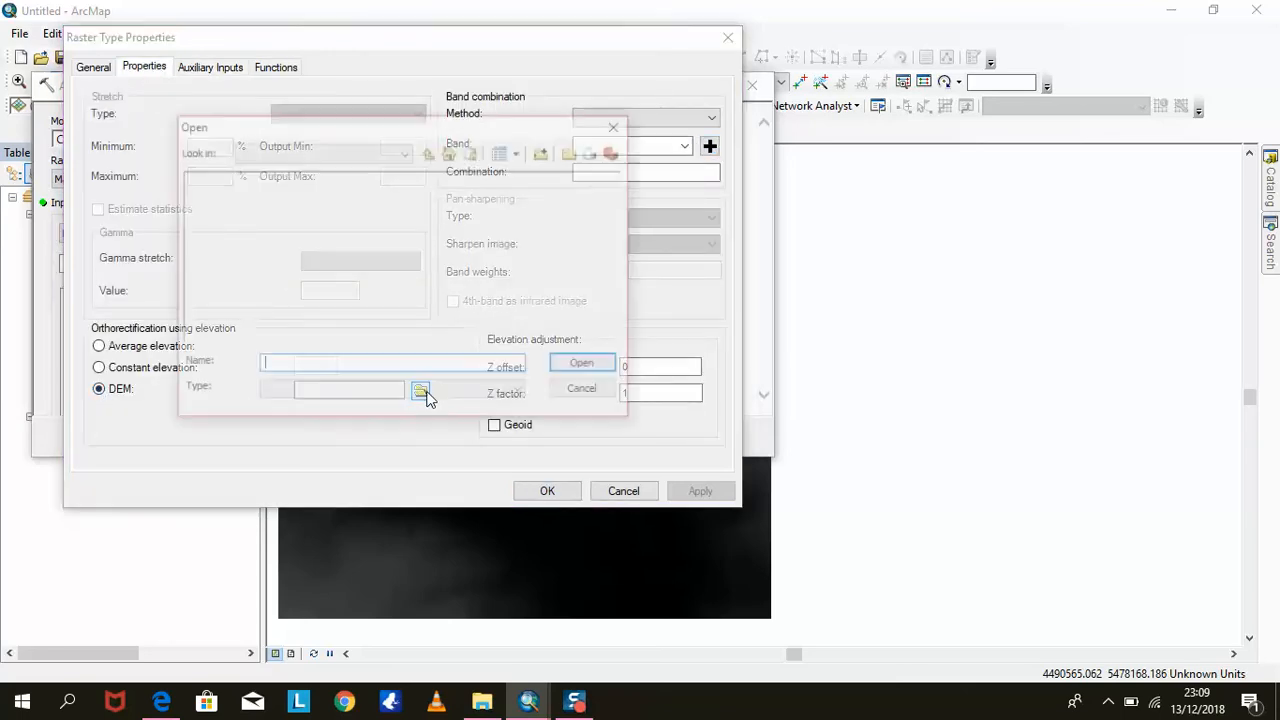
{"action": "left_click", "coordinate": [207, 180]}
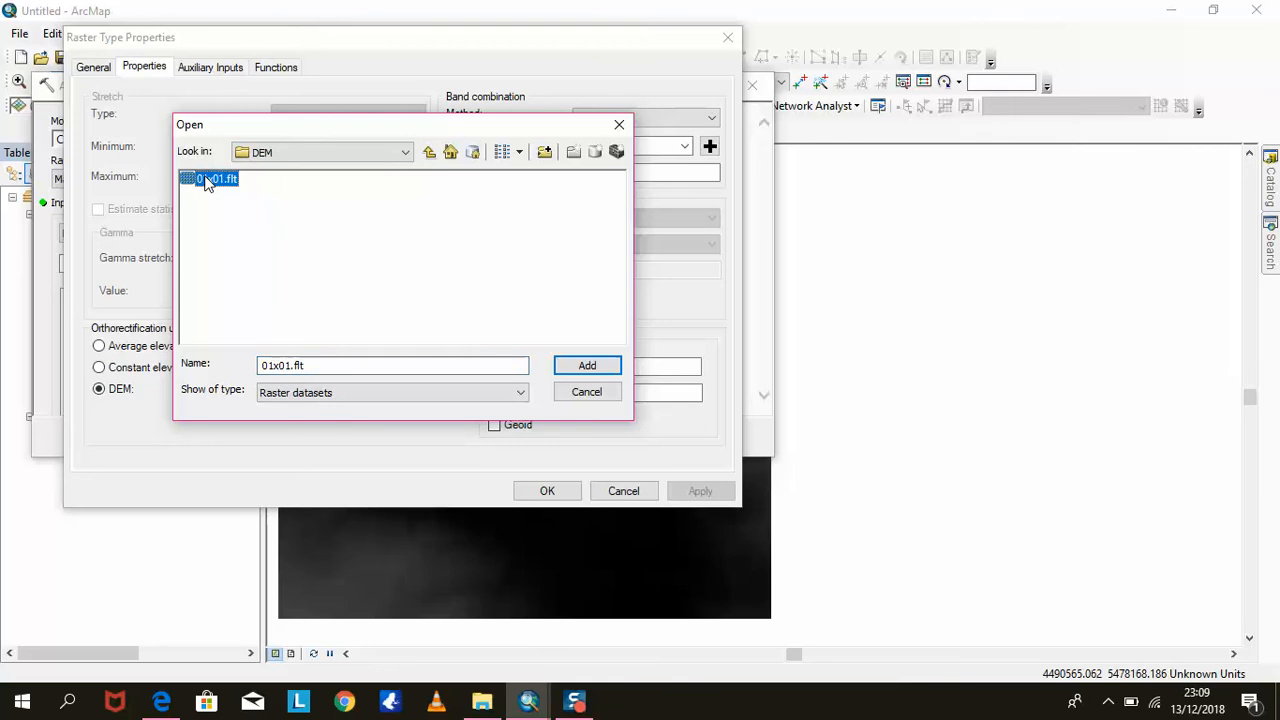
{"action": "left_click", "coordinate": [586, 366]}
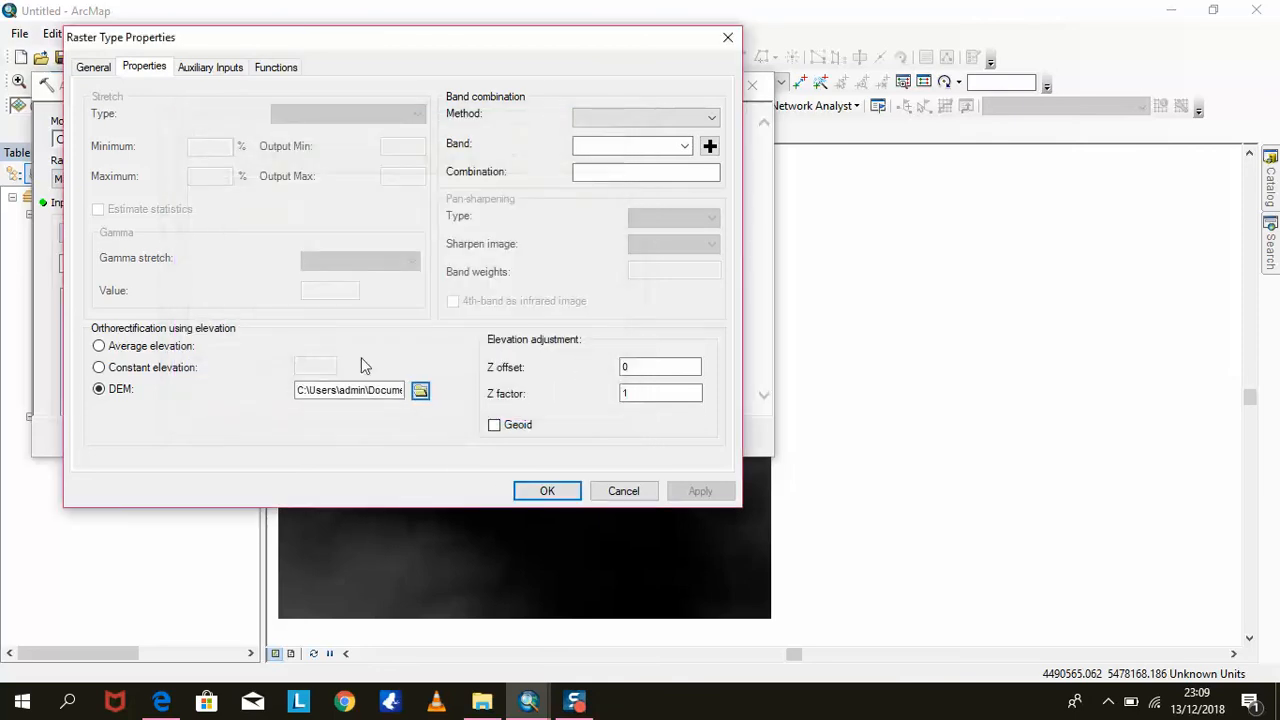
Load the CAMERA file from Amberg_scans\Match-AT Parameters as the auxiliary camera input and apply the raster type properties
{"action": "left_click", "coordinate": [229, 70]}
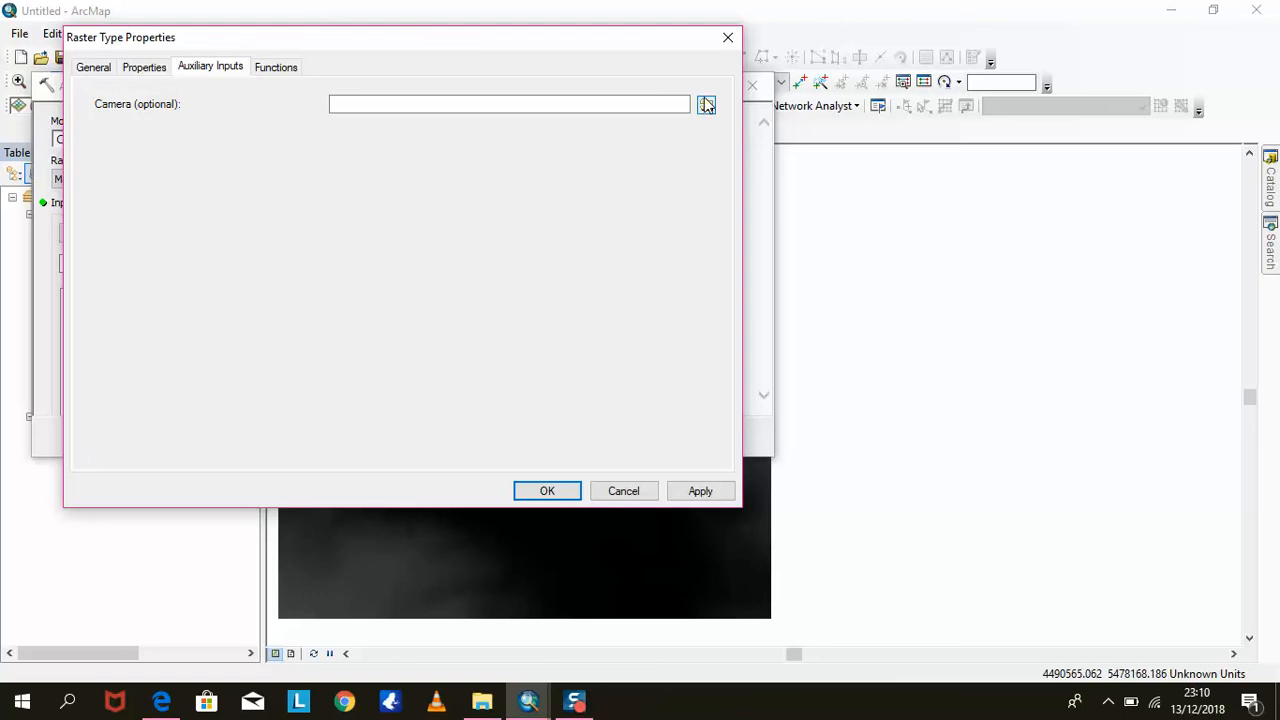
{"action": "left_click", "coordinate": [706, 106]}
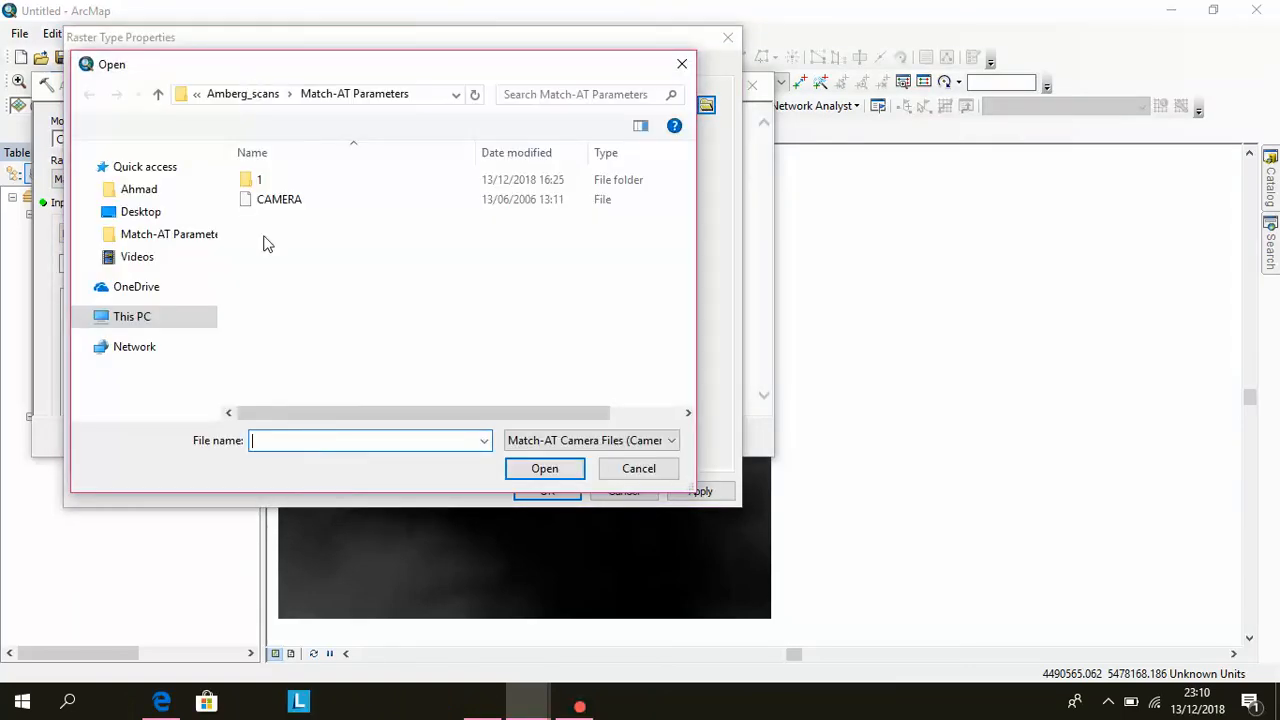
{"action": "left_click", "coordinate": [158, 95]}
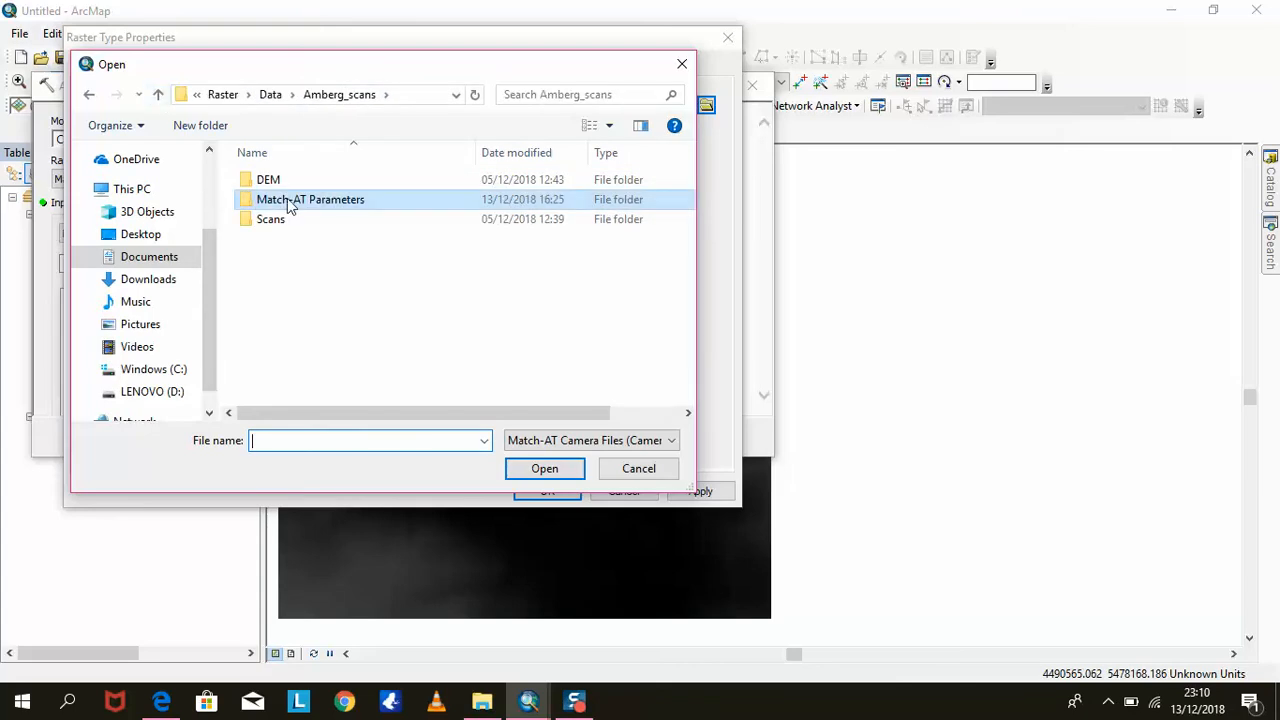
{"action": "left_click", "coordinate": [158, 94]}
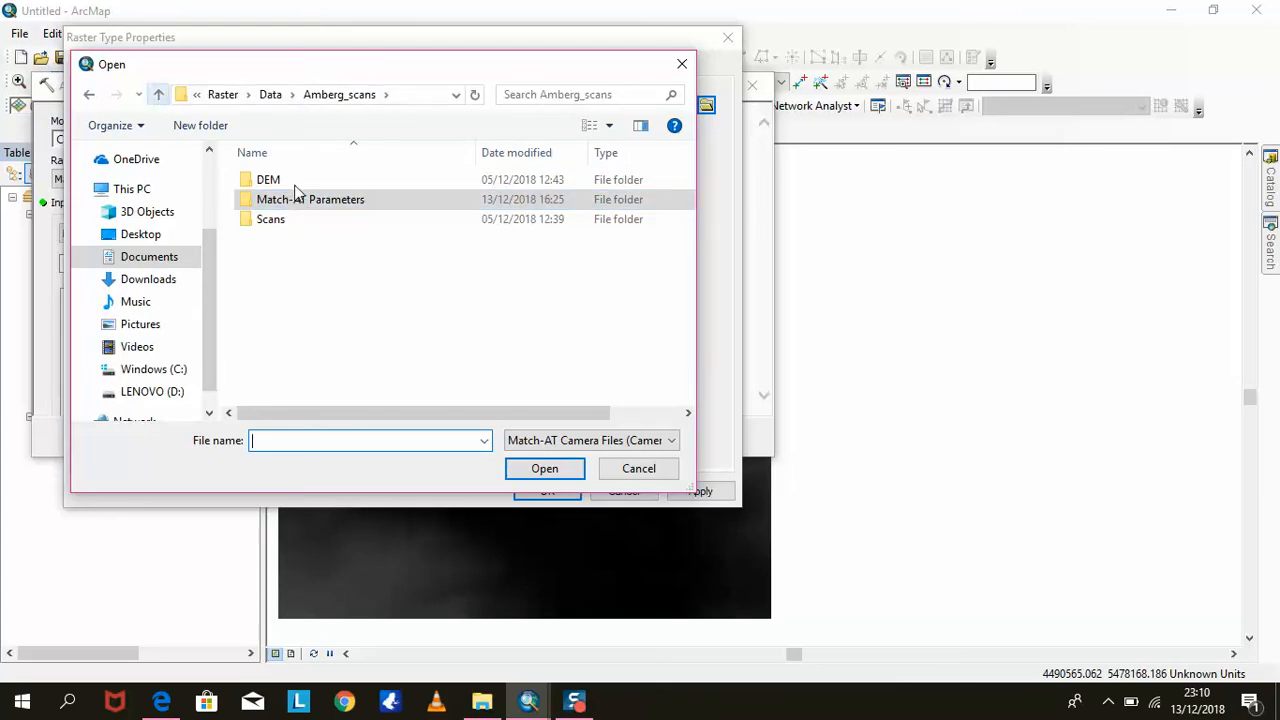
{"action": "double_click", "coordinate": [331, 183]}
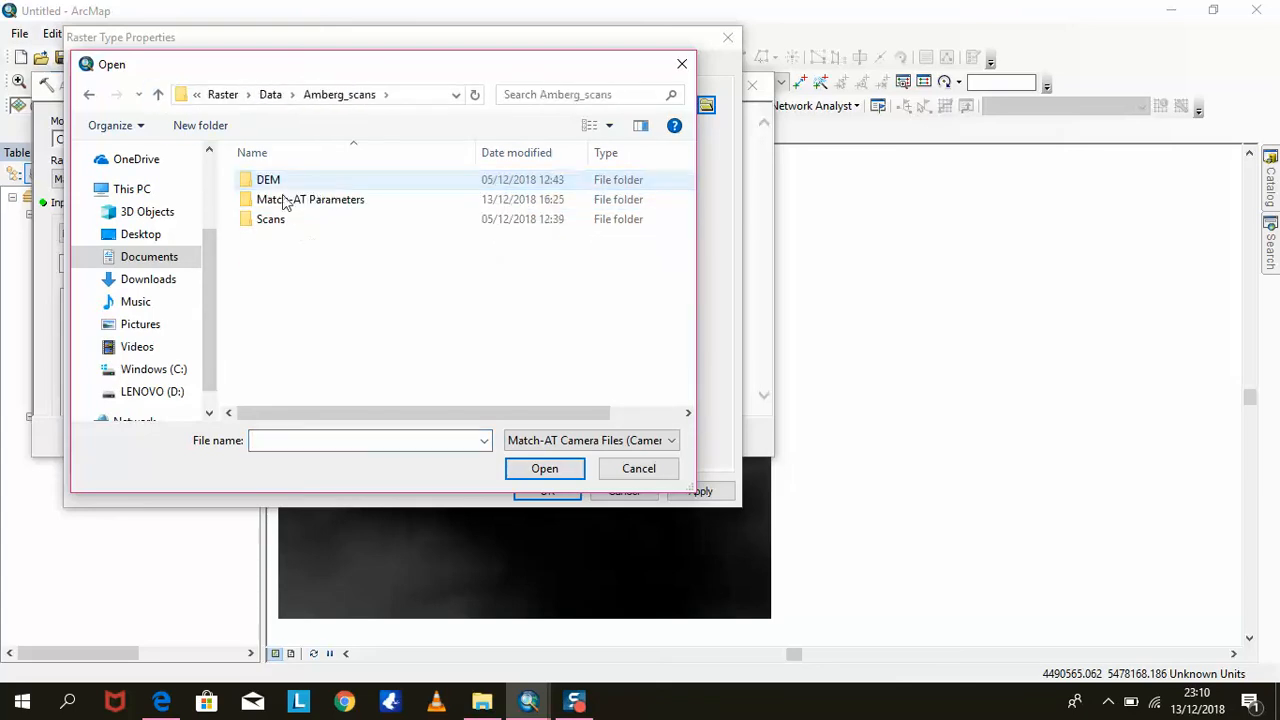
{"action": "left_click", "coordinate": [296, 205]}
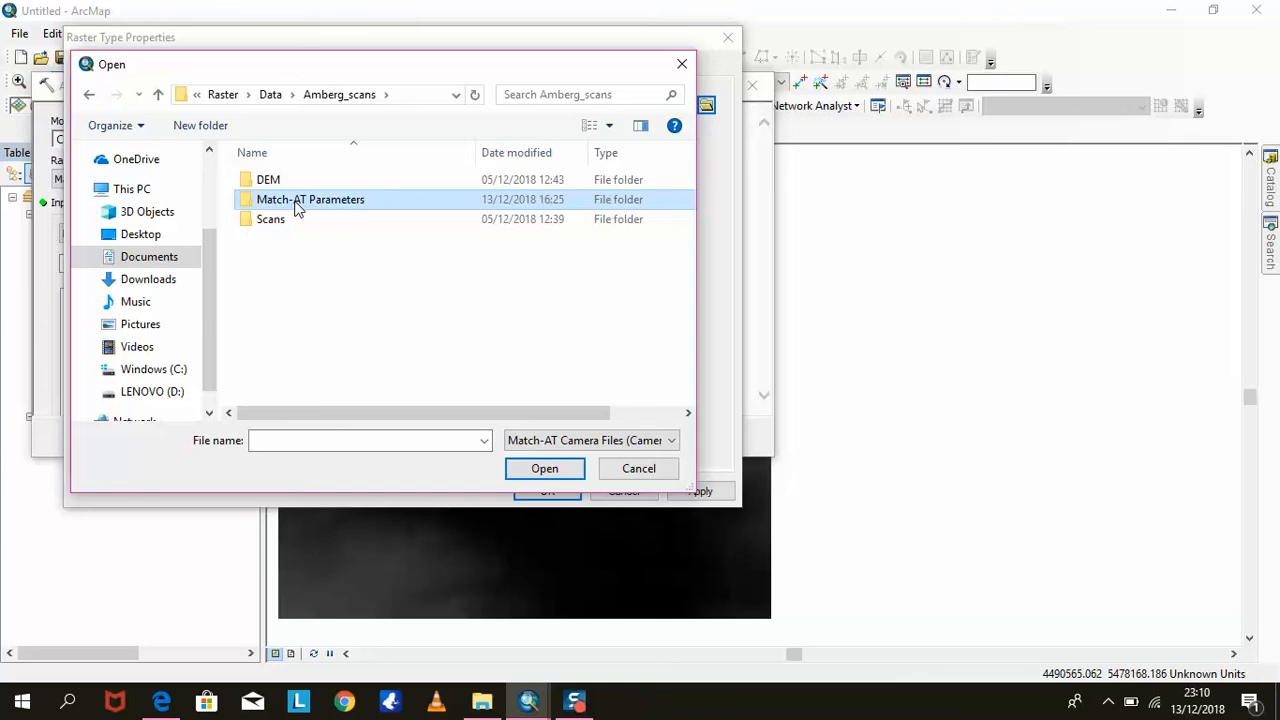
{"action": "double_click", "coordinate": [296, 205]}
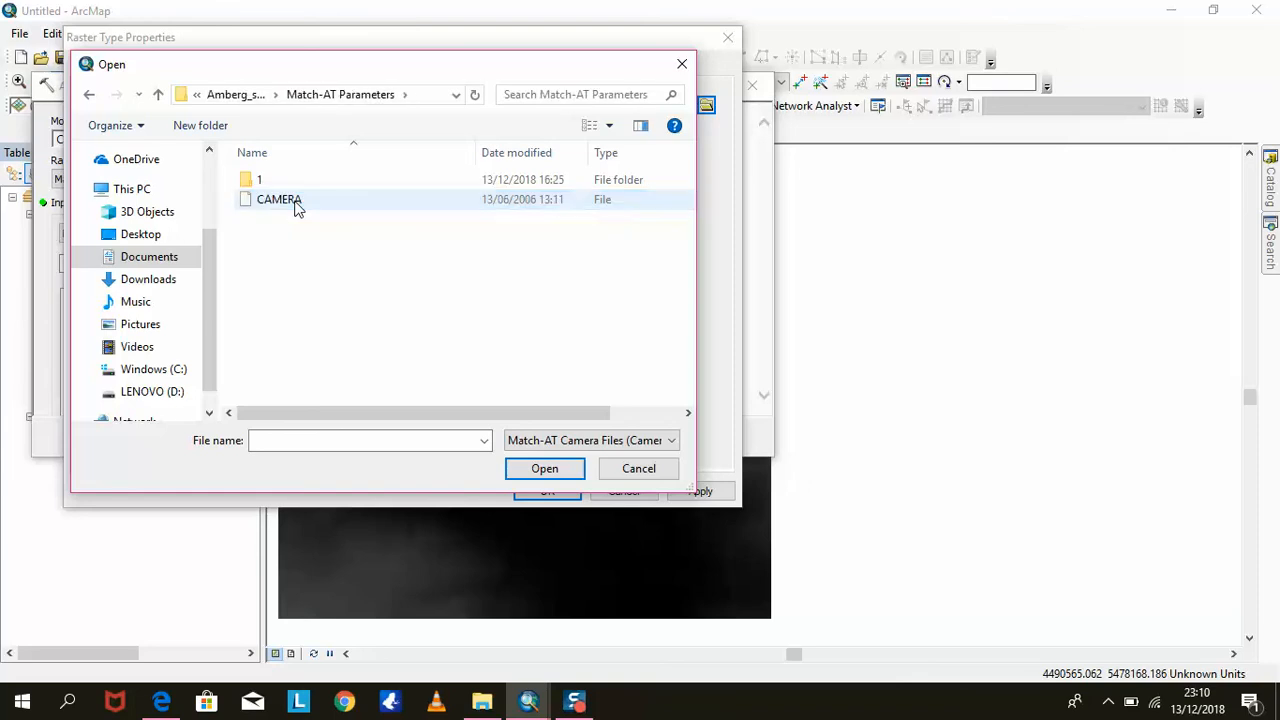
{"action": "left_click", "coordinate": [296, 205]}
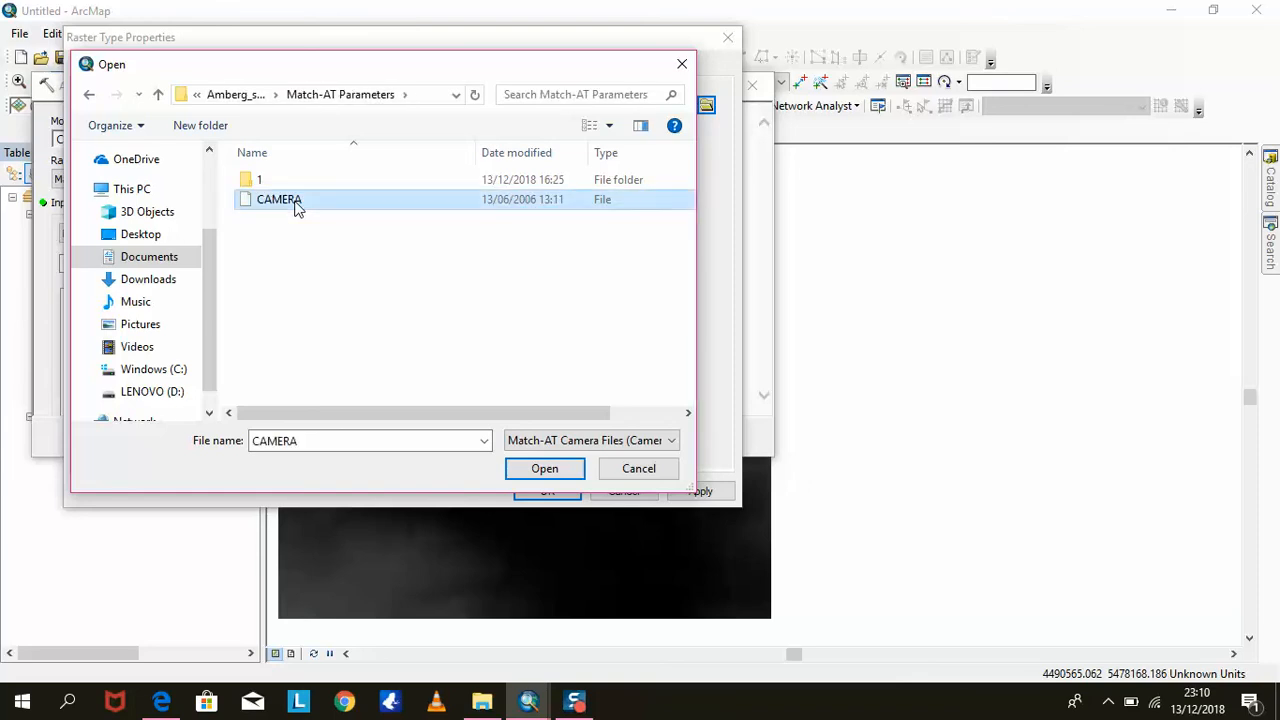
{"action": "left_click", "coordinate": [545, 470]}
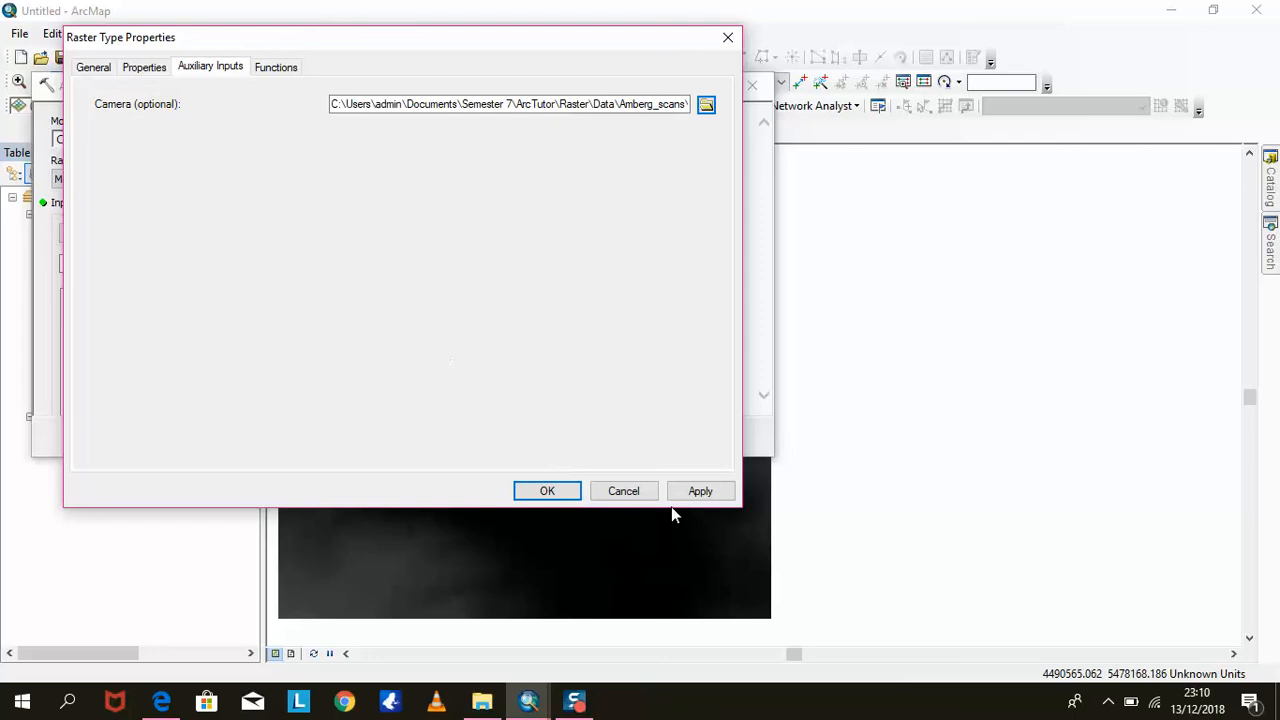
{"action": "left_click", "coordinate": [700, 491]}
{"action": "left_click", "coordinate": [566, 489]}
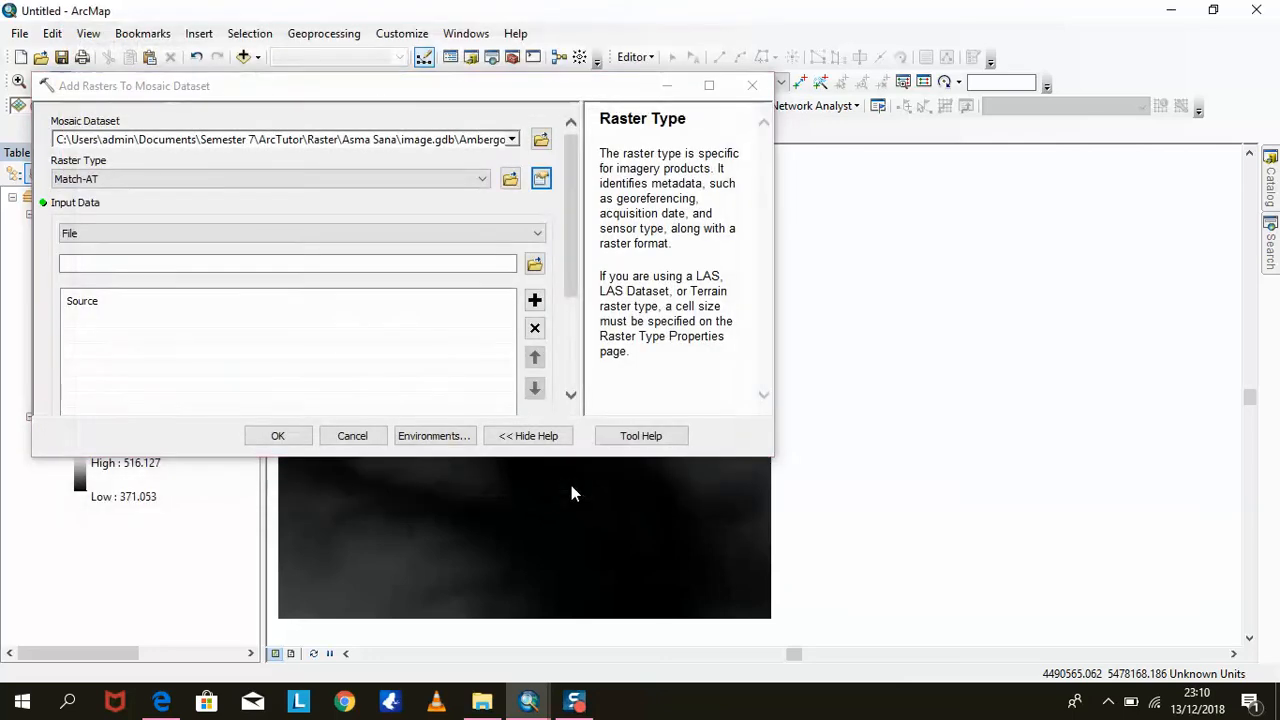
Browse for the input file of type File in the folder Documents\Semester 7\ArcTutor\Raster\Data
{"action": "left_click", "coordinate": [537, 235]}
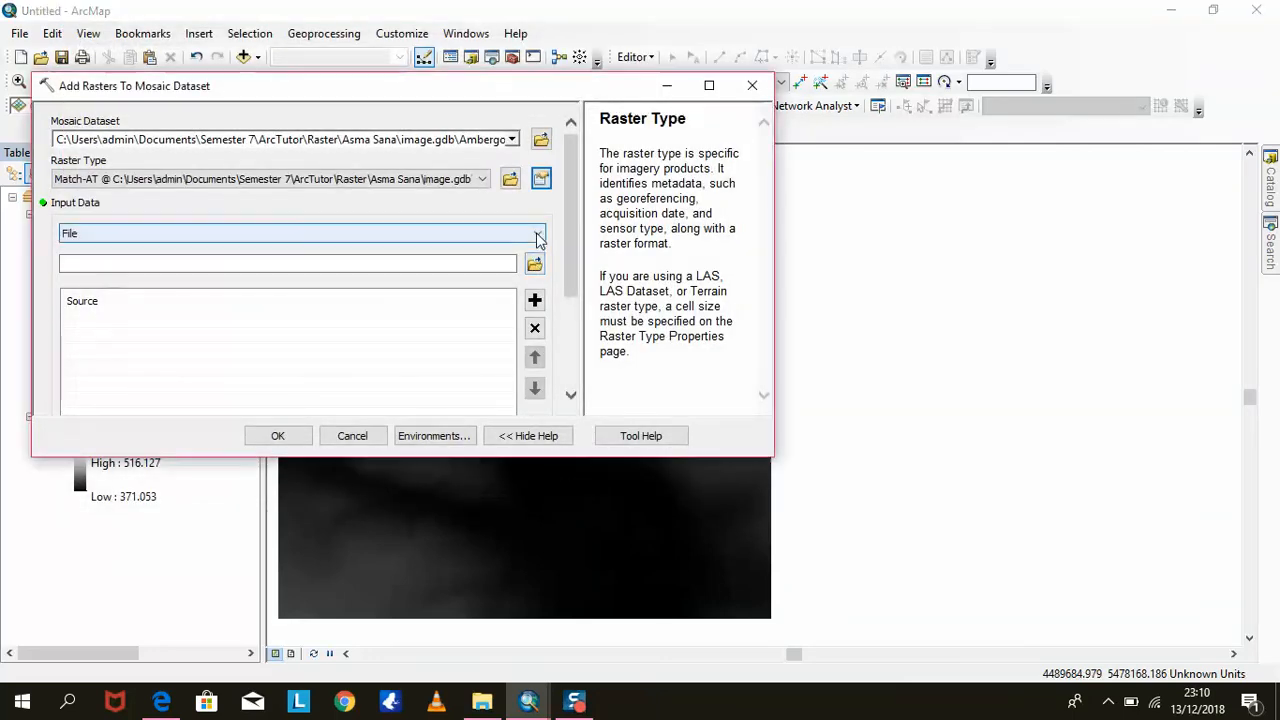
{"action": "left_click", "coordinate": [534, 266]}
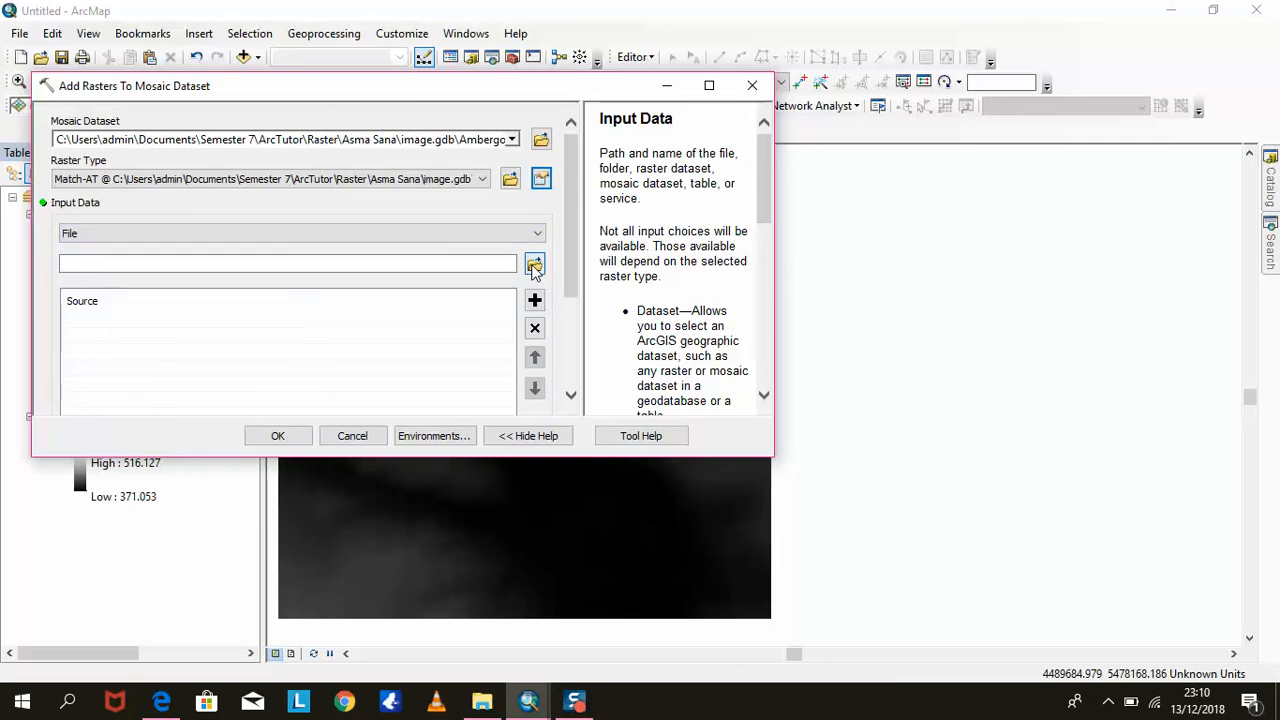
{"action": "left_click", "coordinate": [534, 266]}
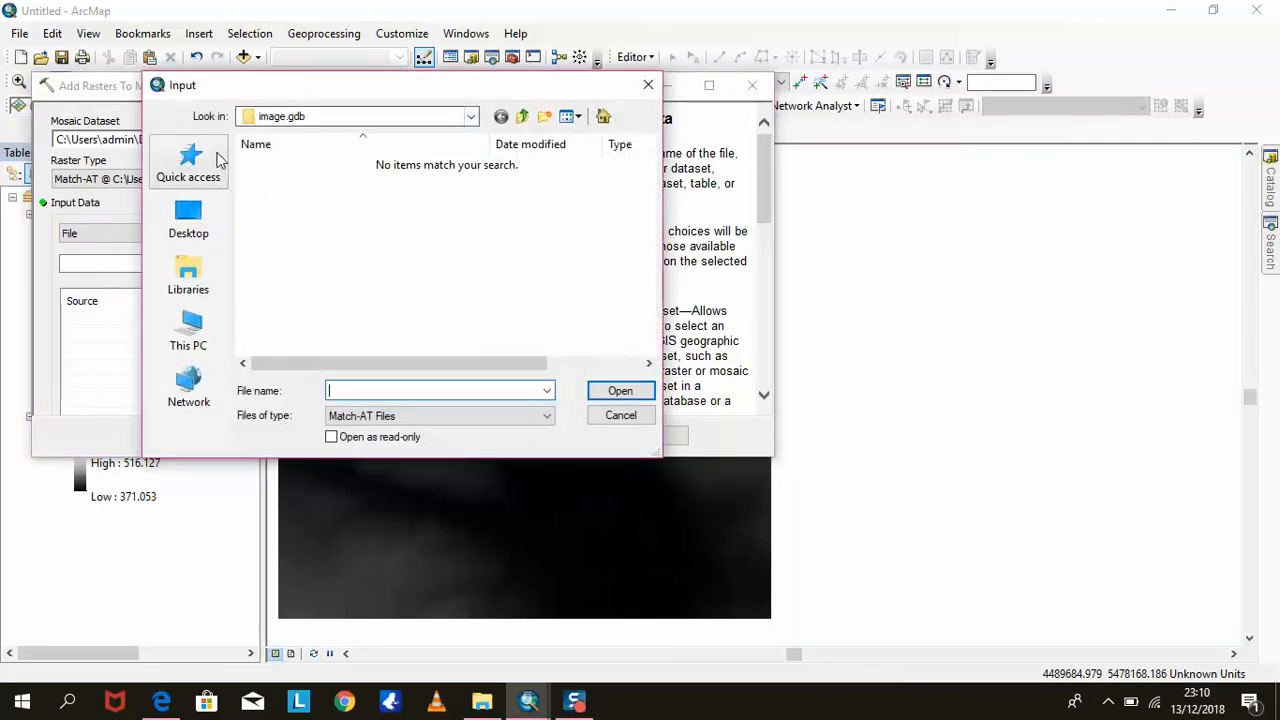
{"action": "left_click", "coordinate": [196, 350]}
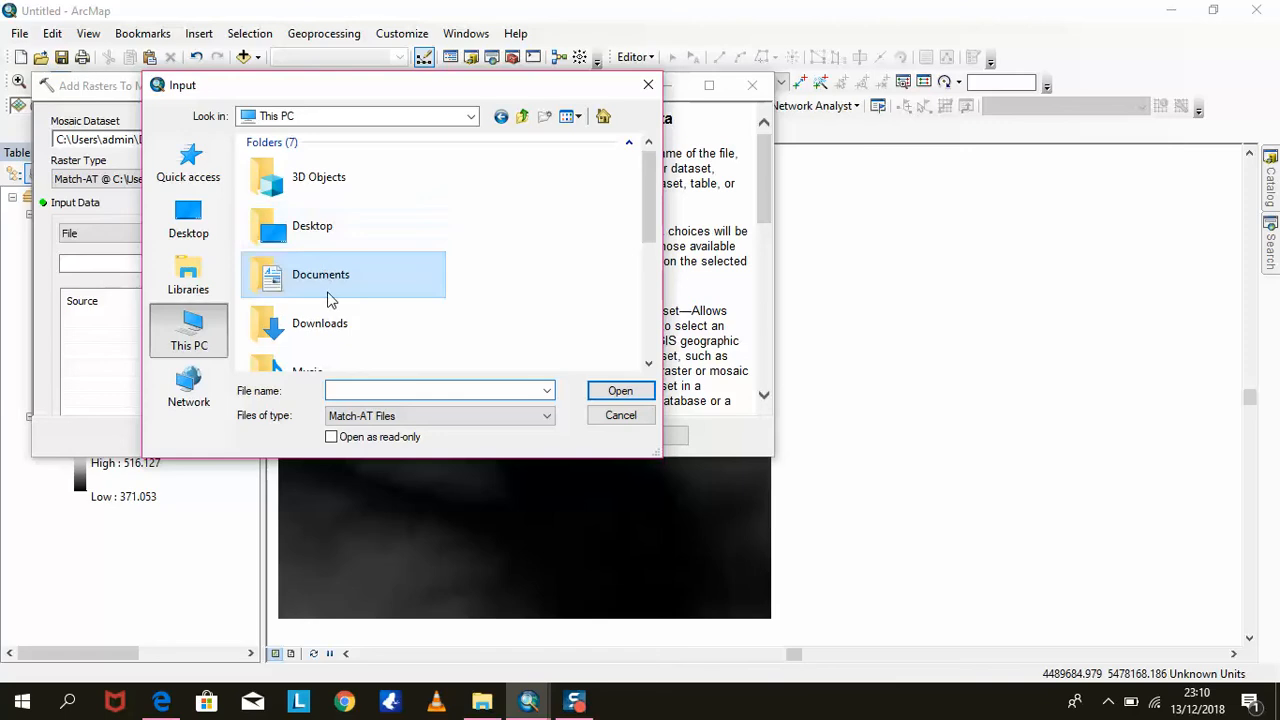
{"action": "double_click", "coordinate": [330, 296]}
{"action": "double_click", "coordinate": [328, 237]}
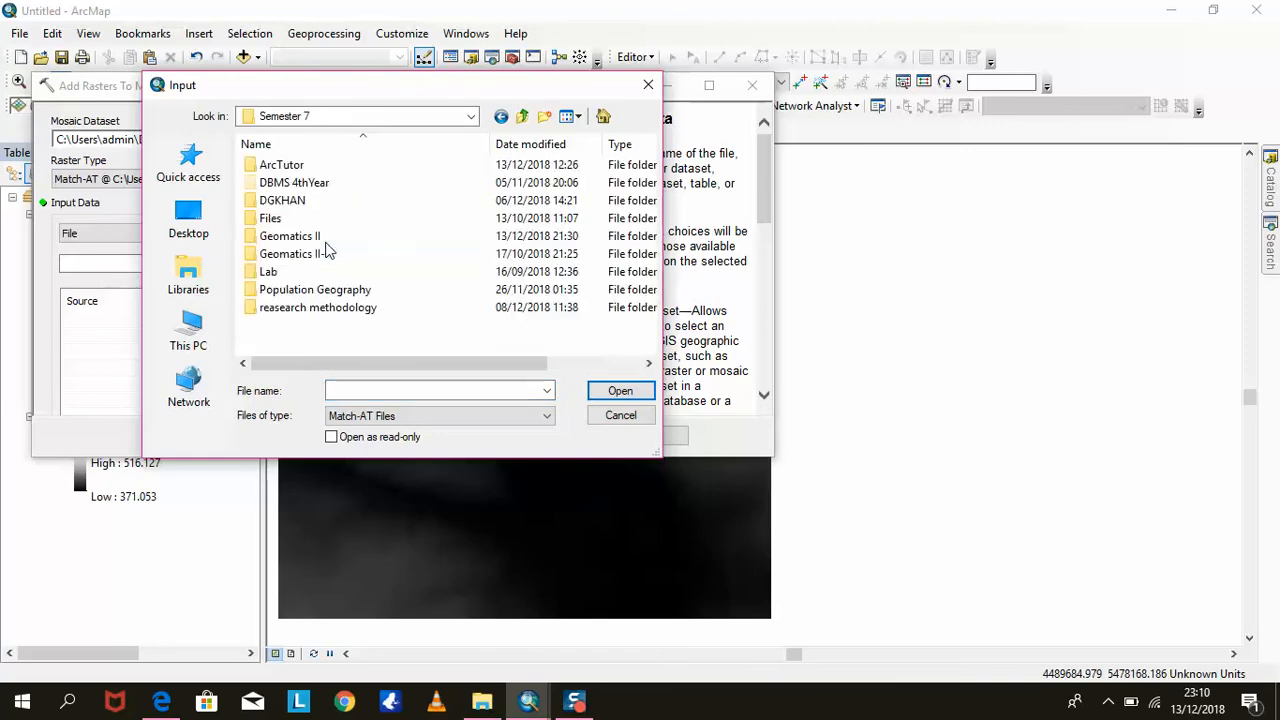
{"action": "double_click", "coordinate": [323, 167]}
{"action": "scroll", "coordinate": [375, 267], "scroll_direction": "down", "scroll_amount": 4}
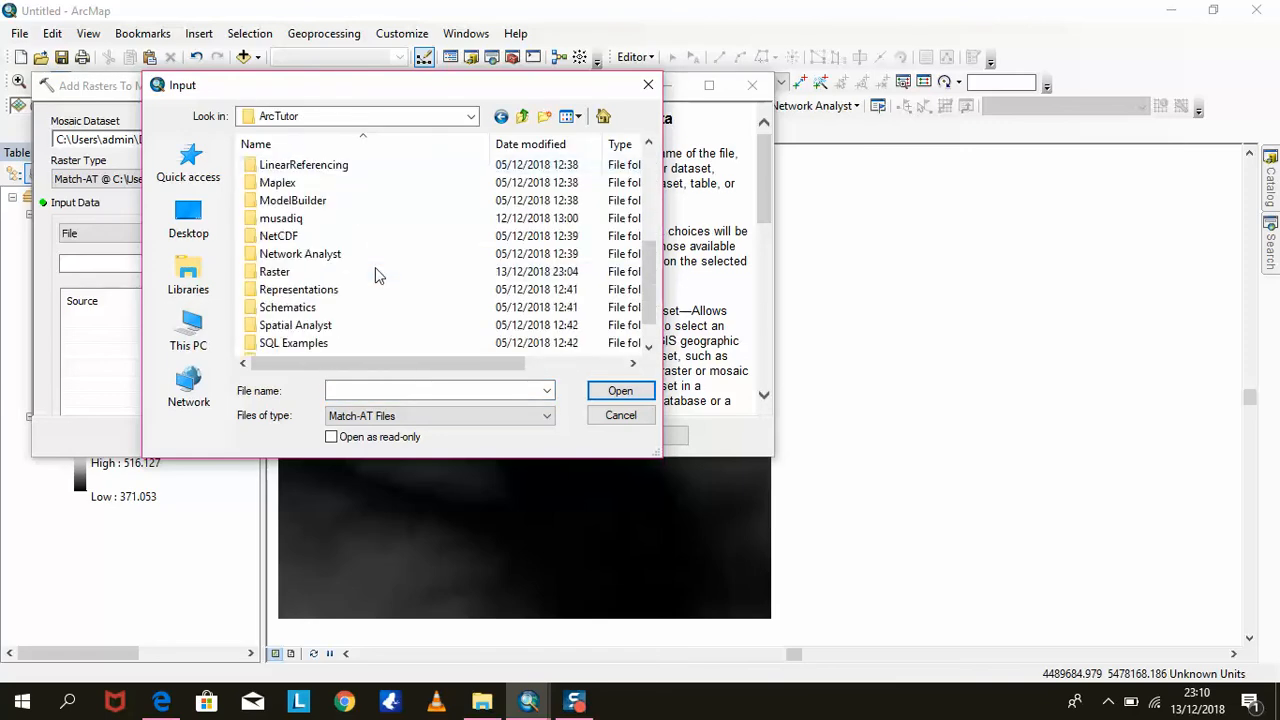
{"action": "double_click", "coordinate": [343, 276]}
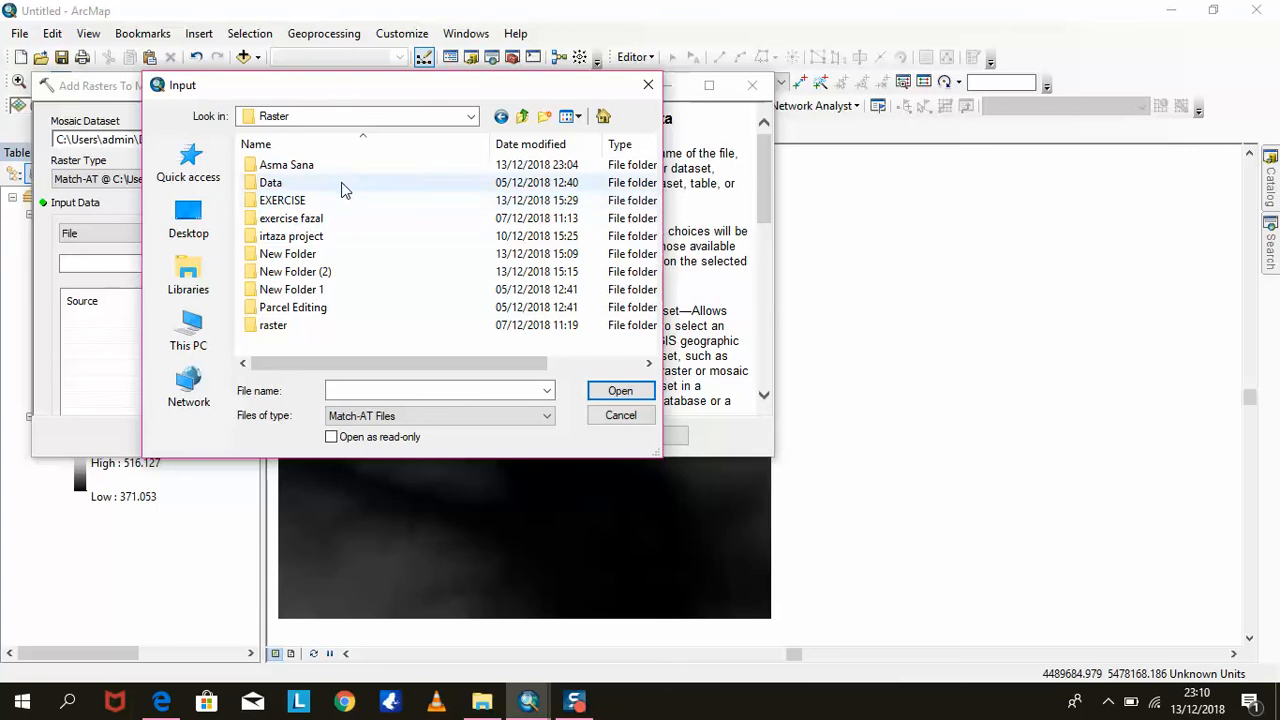
{"action": "double_click", "coordinate": [341, 180]}
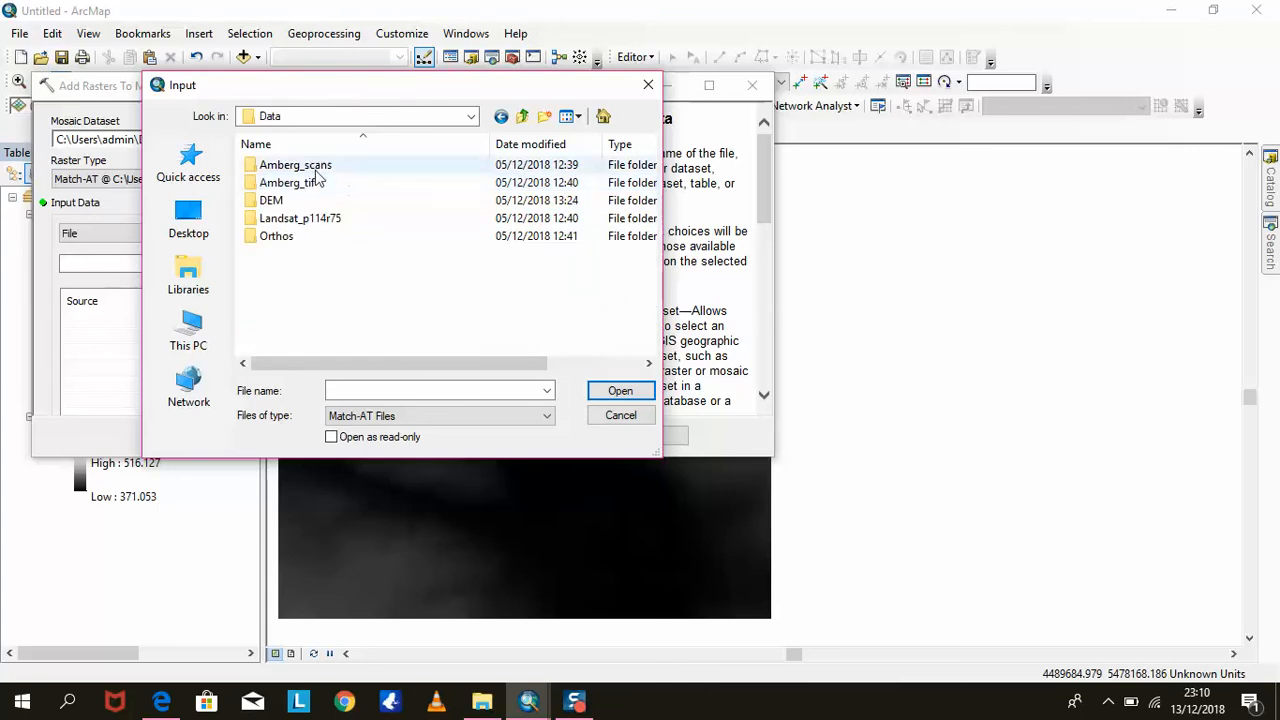
Add Amberg_MAT2.prj from Amberg_scans\Match-AT Parameters as the input data source
{"action": "left_click", "coordinate": [318, 170]}
{"action": "double_click", "coordinate": [318, 170]}
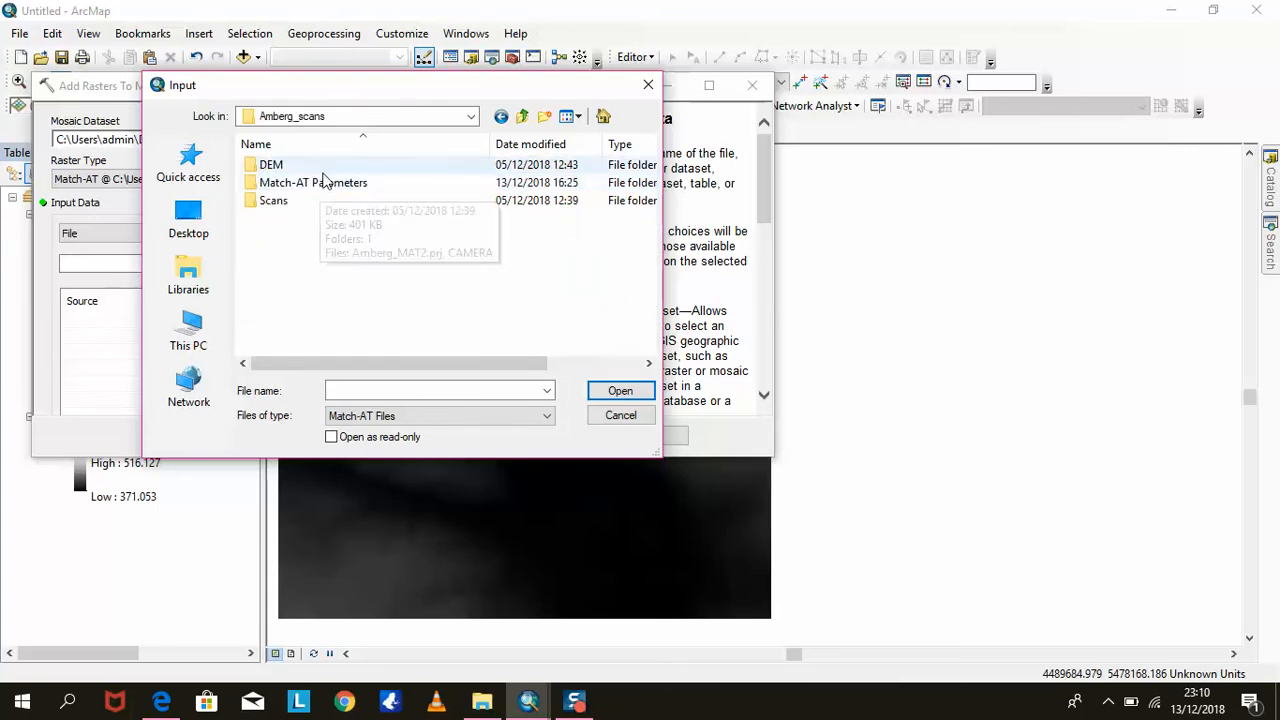
{"action": "double_click", "coordinate": [322, 170]}
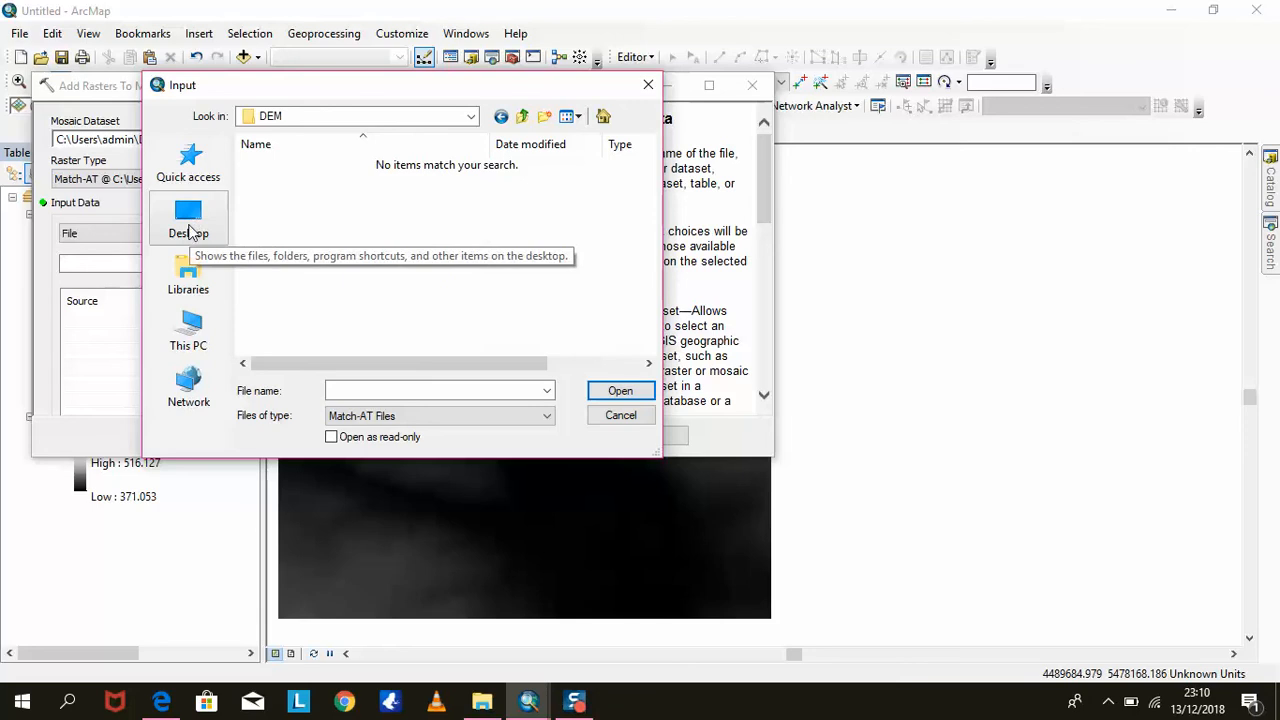
{"action": "left_click", "coordinate": [501, 117]}
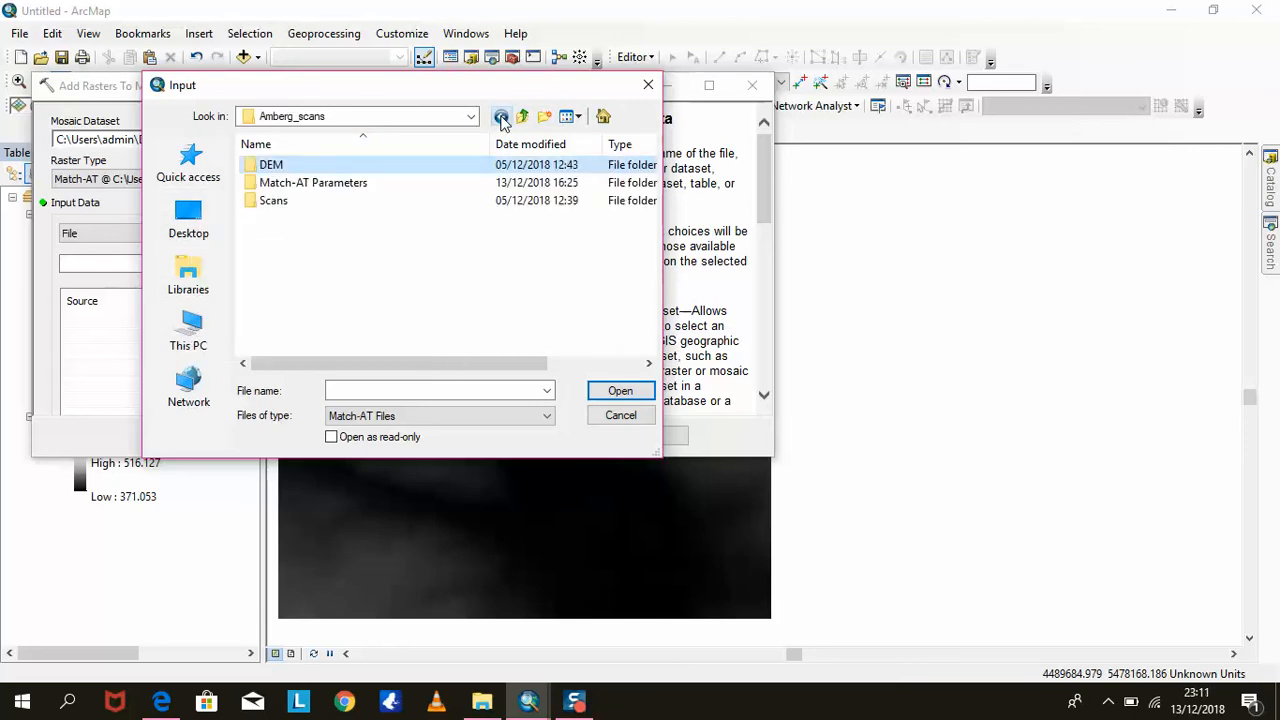
{"action": "double_click", "coordinate": [437, 183]}
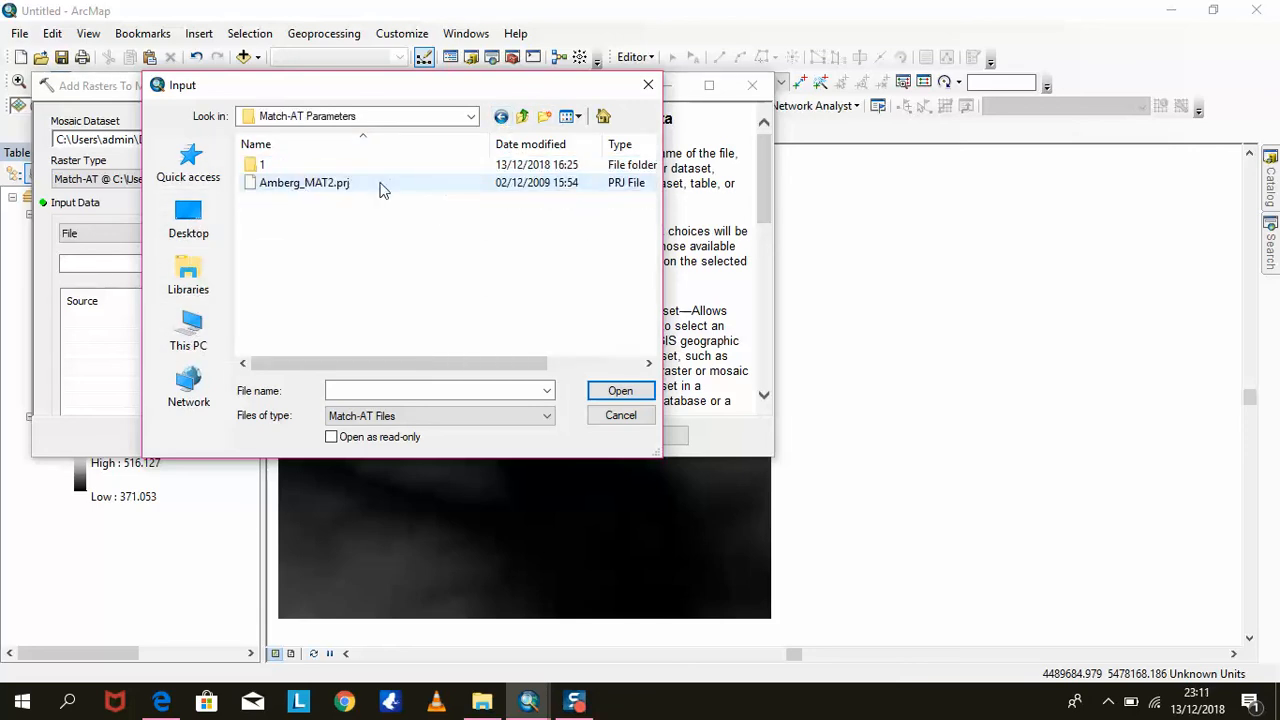
{"action": "left_click", "coordinate": [325, 184]}
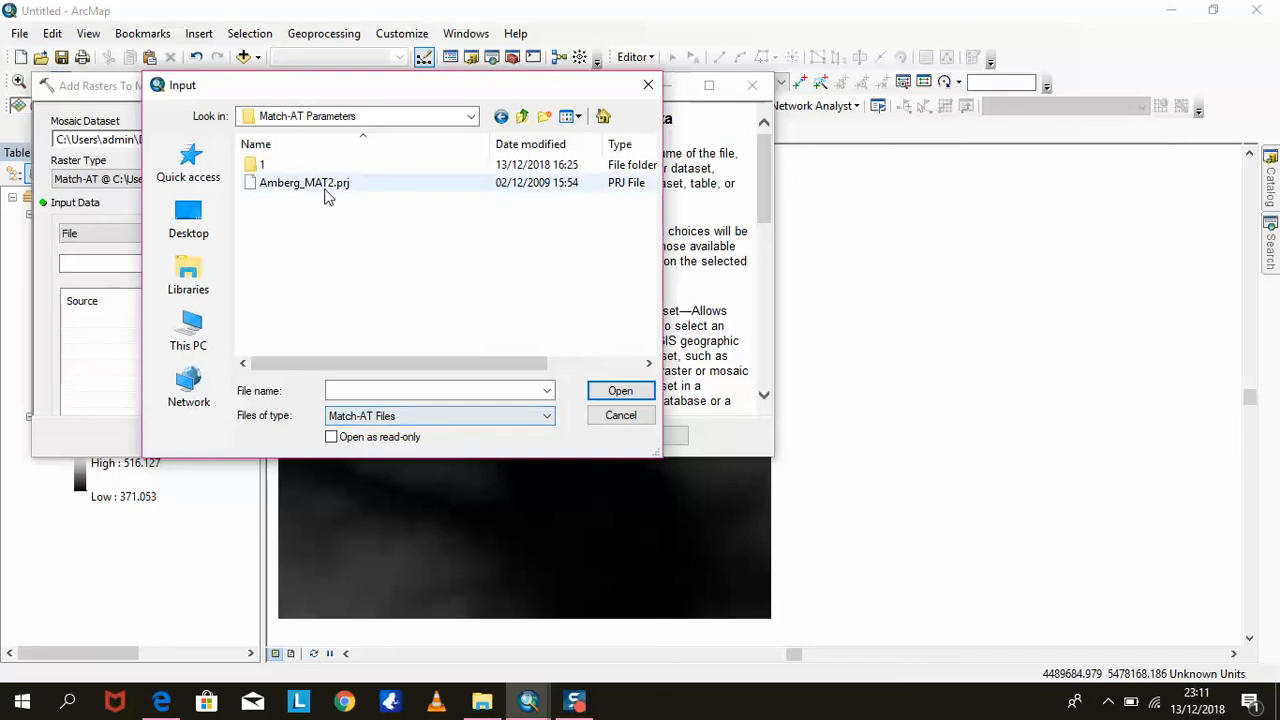
{"action": "double_click", "coordinate": [325, 186]}
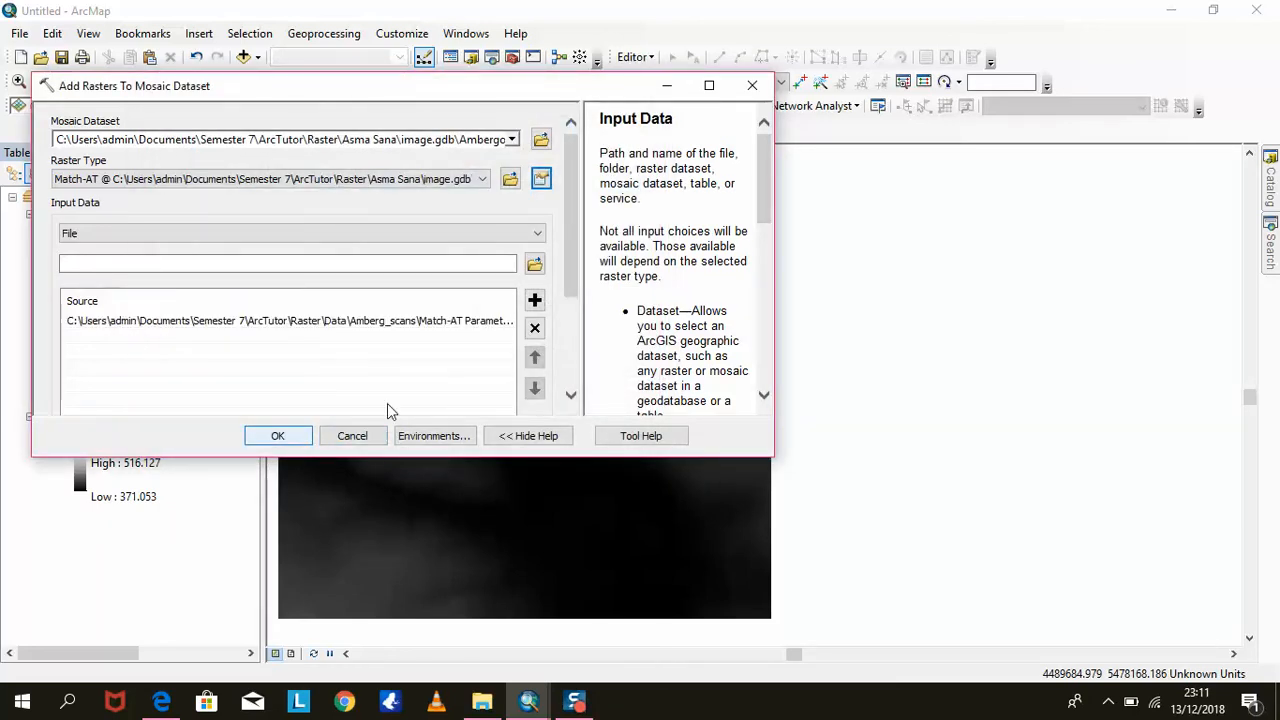
Enable updating overviews and add the rasters to the Ambergortho mosaic dataset
{"action": "scroll", "coordinate": [469, 375], "scroll_direction": "down", "scroll_amount": 2}
{"action": "scroll", "coordinate": [576, 300], "scroll_direction": "down", "scroll_amount": 3}
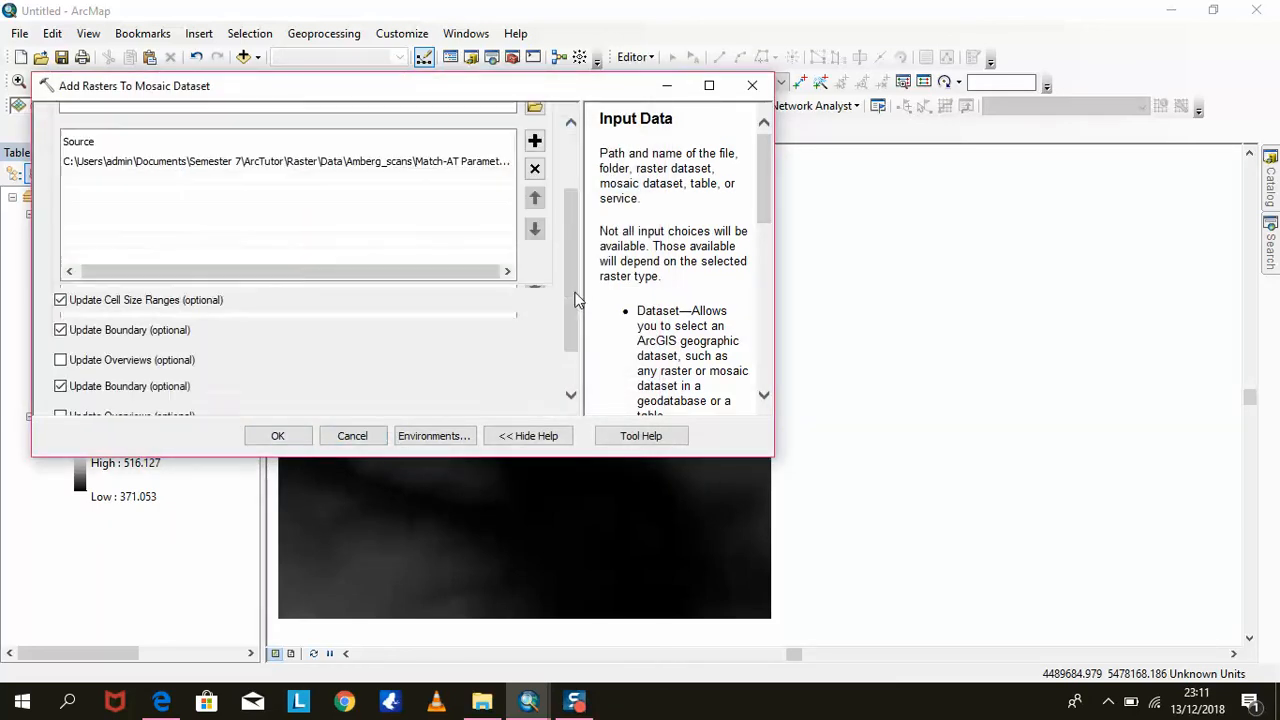
{"action": "left_click", "coordinate": [59, 355]}
{"action": "left_click", "coordinate": [268, 434]}
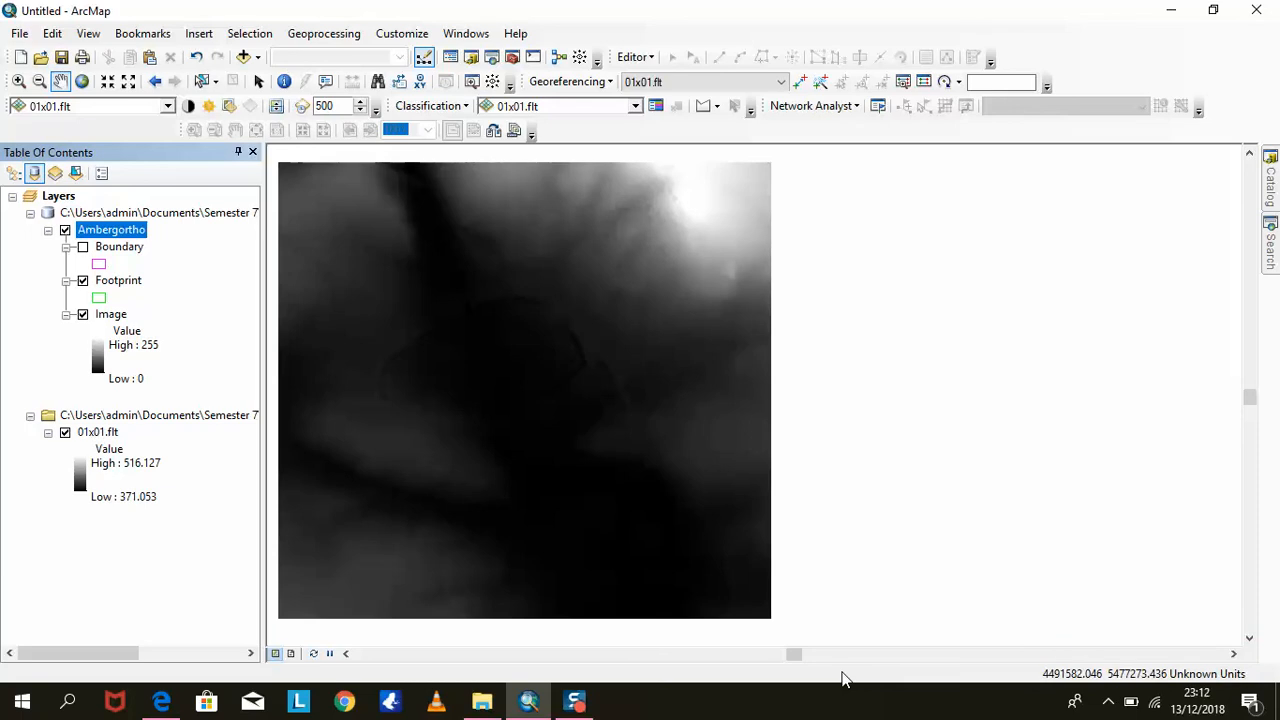
Search the geoprocessing tools for "footprints" and open the Build Footprints data management tool
{"action": "left_click", "coordinate": [1271, 191]}
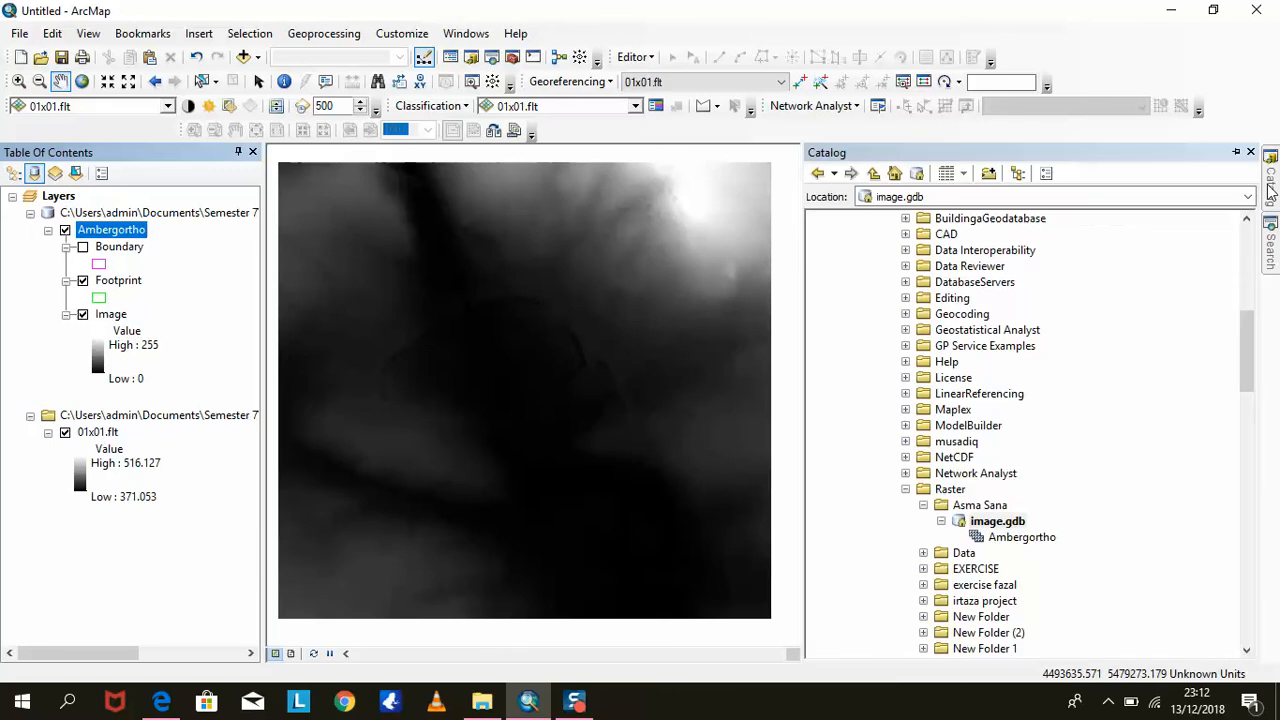
{"action": "left_click", "coordinate": [1271, 250]}
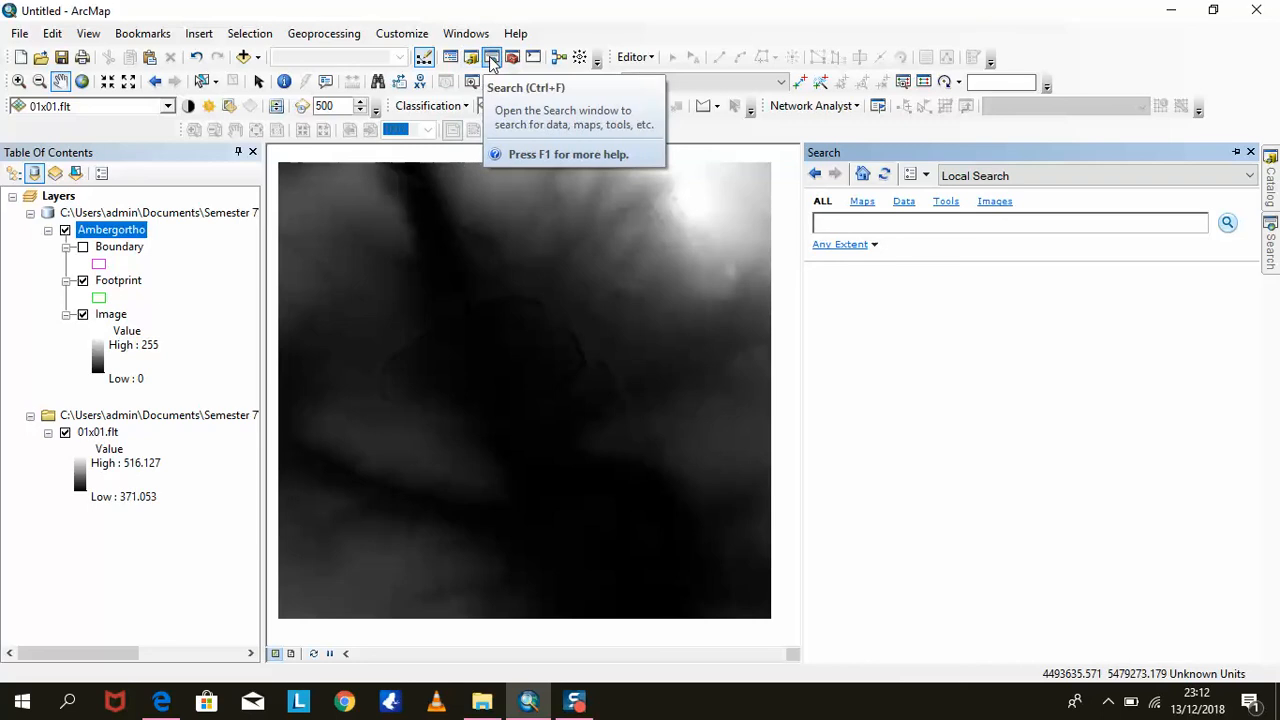
{"action": "left_click", "coordinate": [948, 203]}
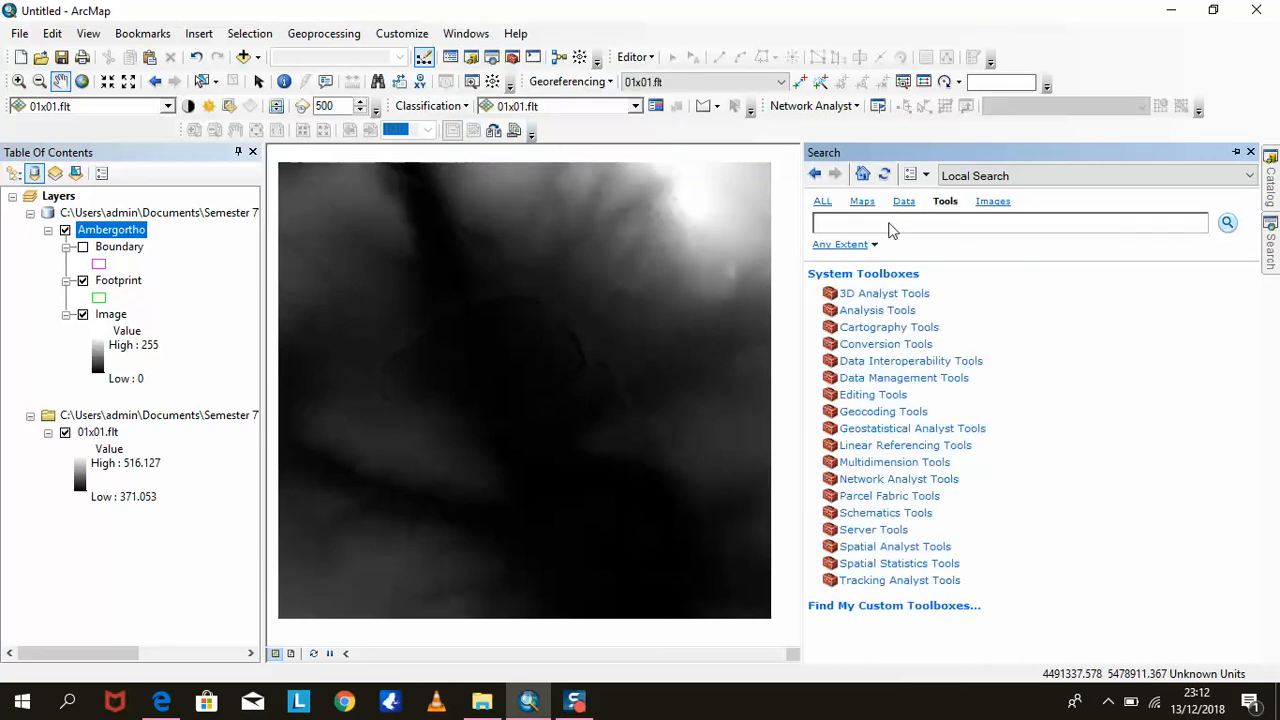
{"action": "type", "text": "footprints"}
{"action": "key", "text": "Return"}
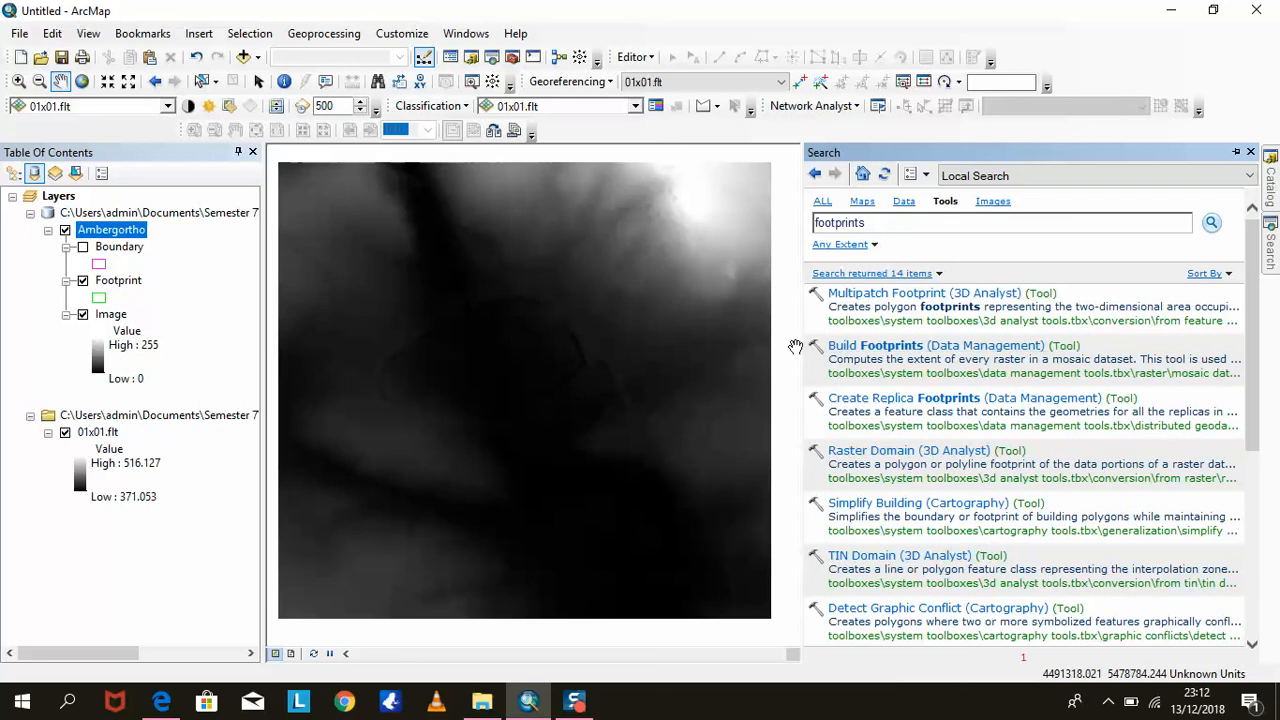
{"action": "left_click", "coordinate": [901, 348]}
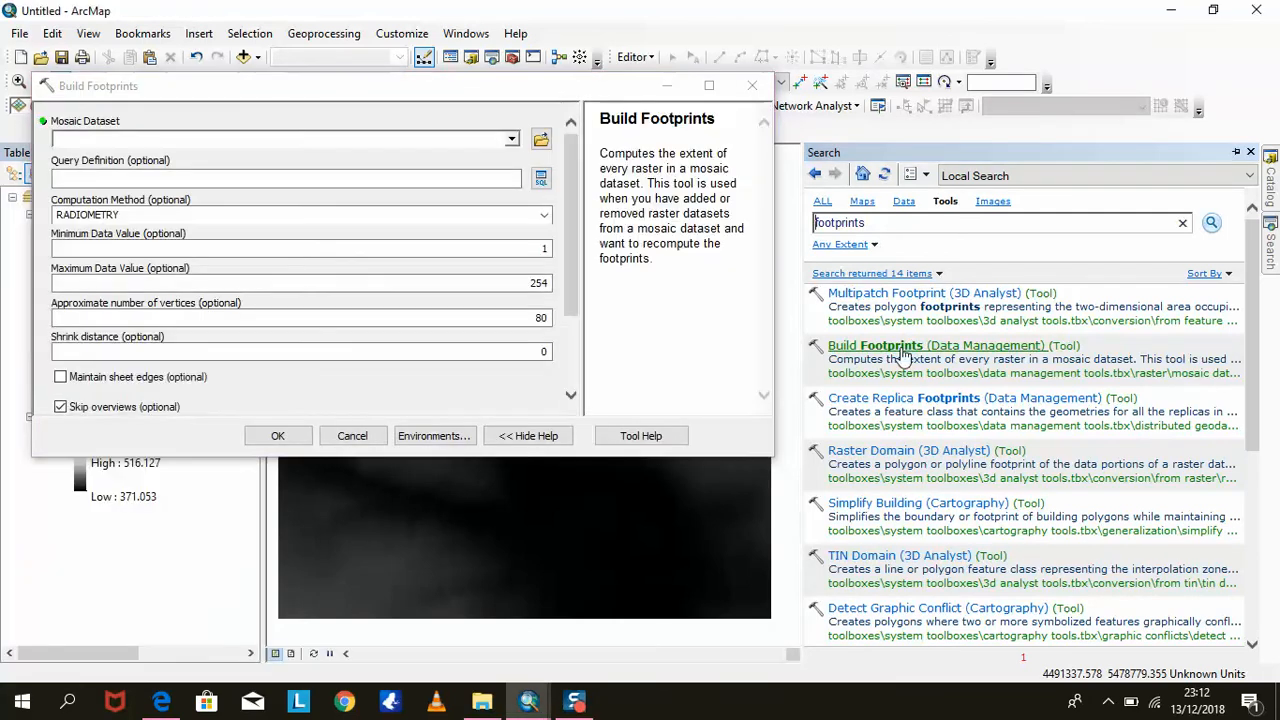
Choose Ambergortho as the mosaic dataset for Build Footprints, with minimum data value 0 and maximum data value 255
{"action": "left_click", "coordinate": [511, 140]}
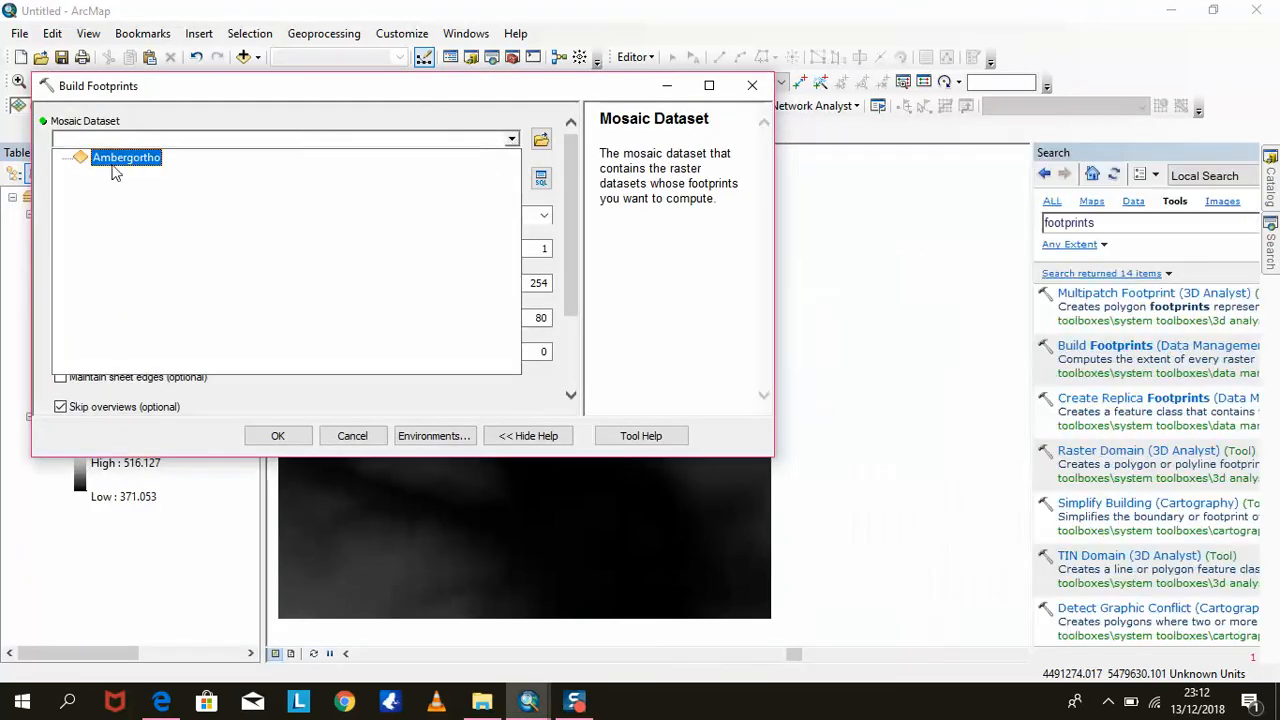
{"action": "left_click", "coordinate": [110, 162]}
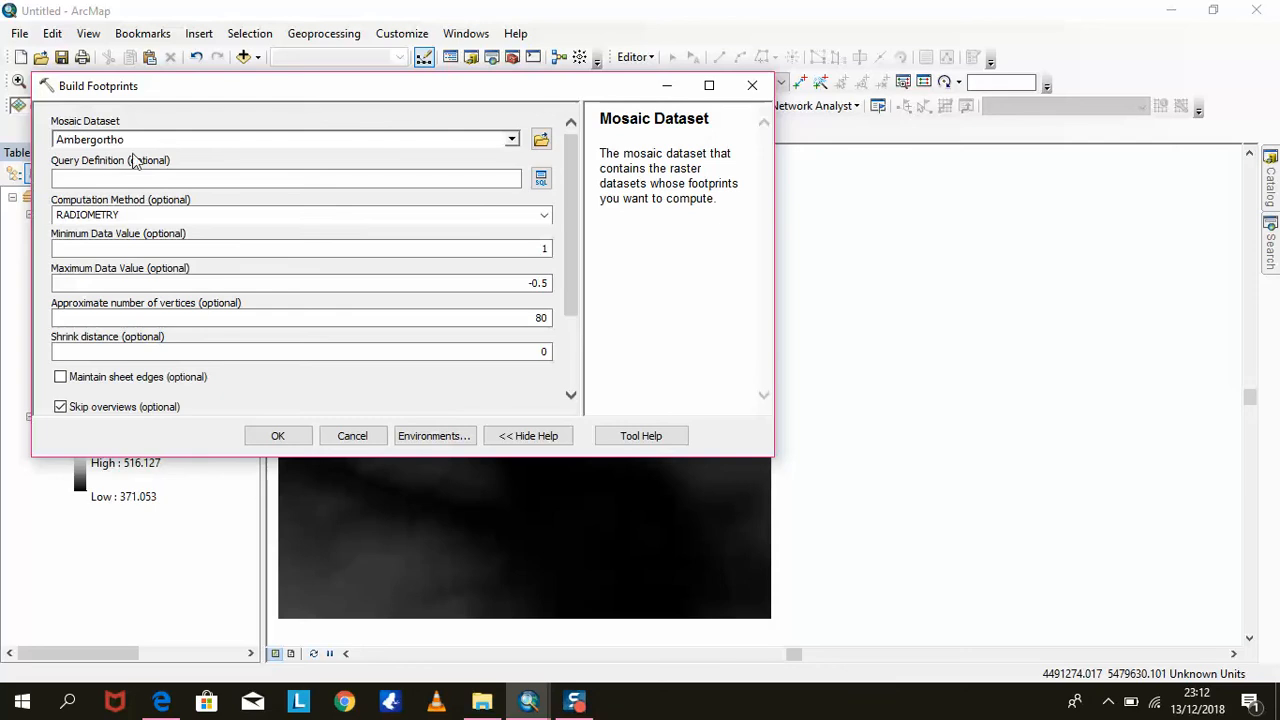
{"action": "left_click", "coordinate": [548, 243]}
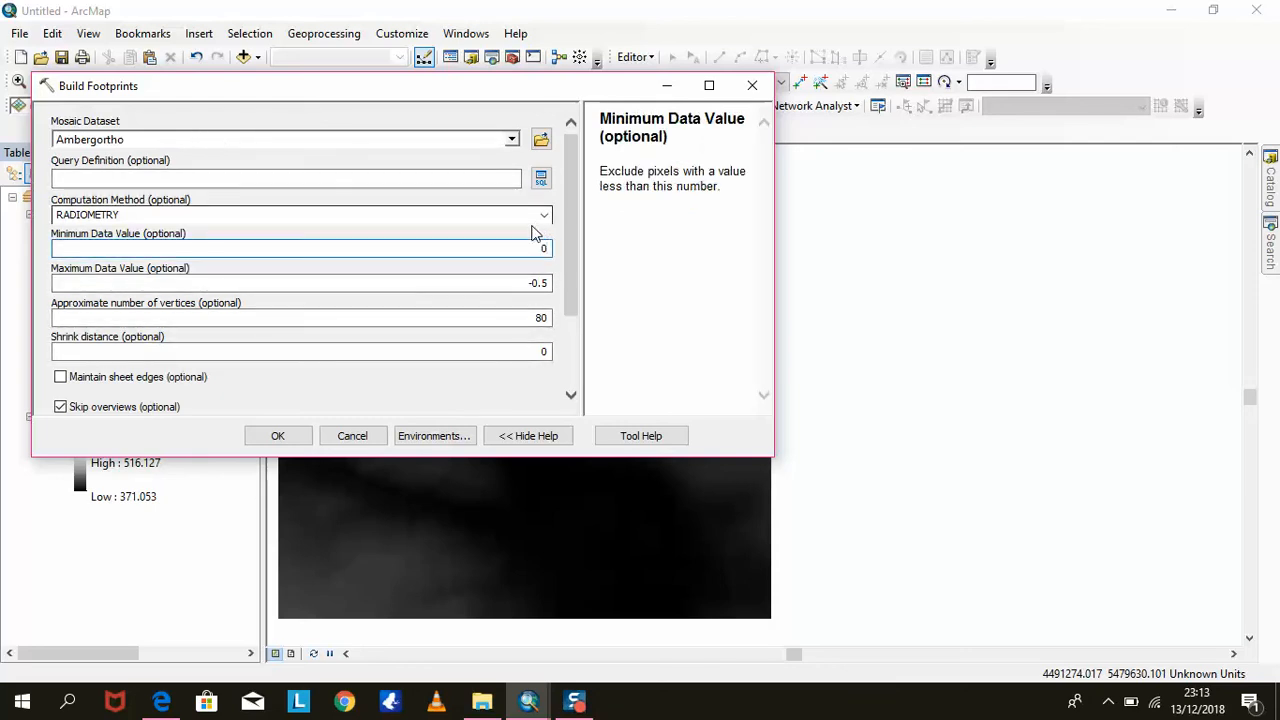
{"action": "left_click", "coordinate": [547, 282]}
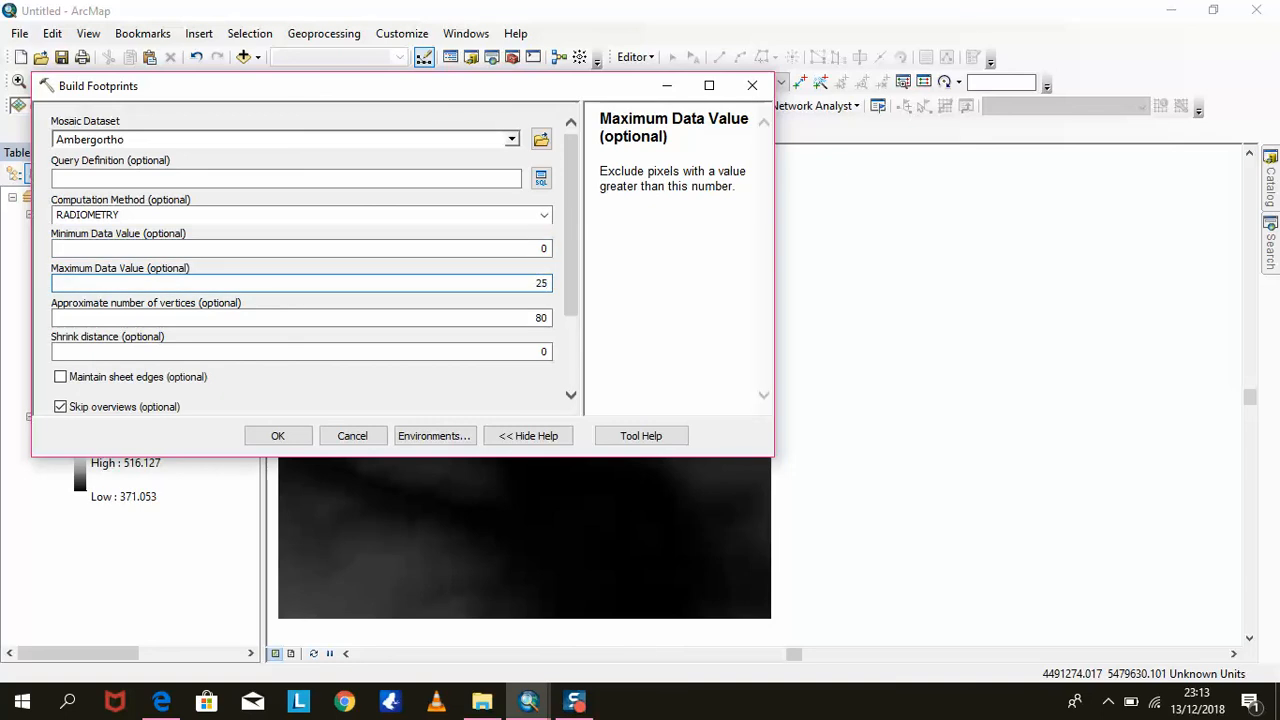
Set the approximate number of vertices to 25 and the shrink distance to 60, and run Build Footprints
{"action": "left_click", "coordinate": [547, 317]}
{"action": "key", "text": "BackSpace"}
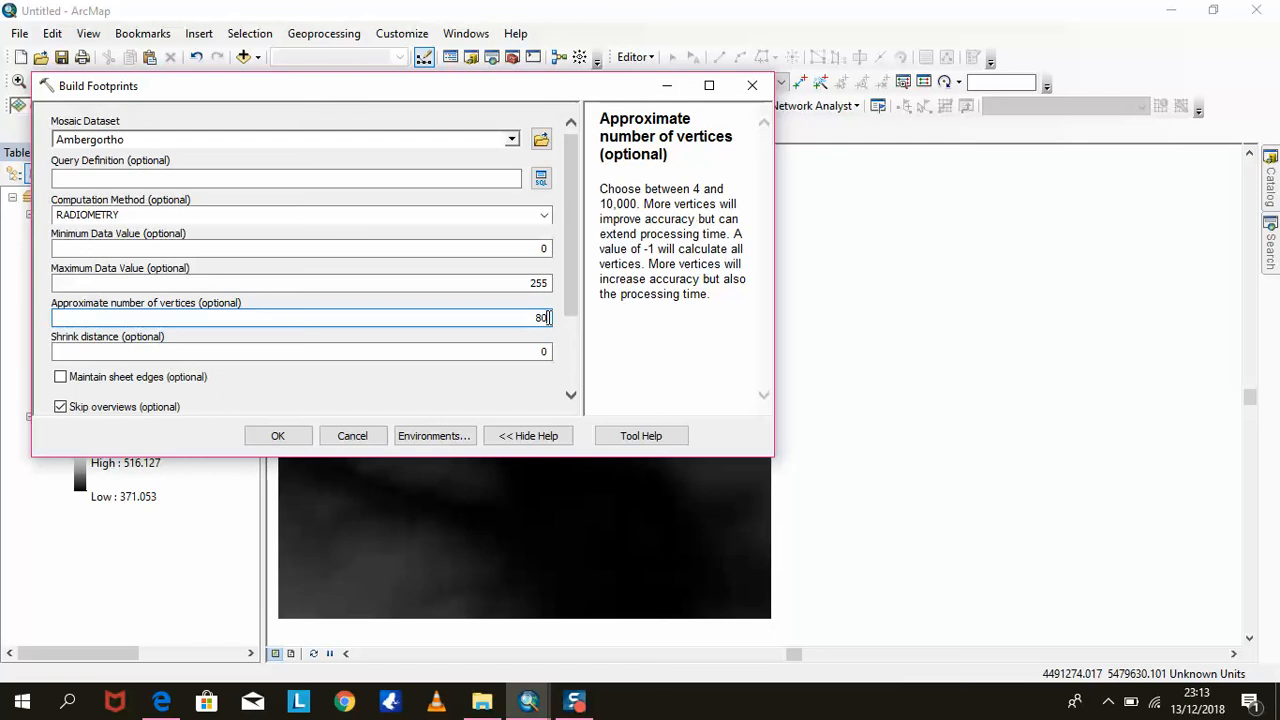
{"action": "key", "text": "BackSpace"}
{"action": "type", "text": "25"}
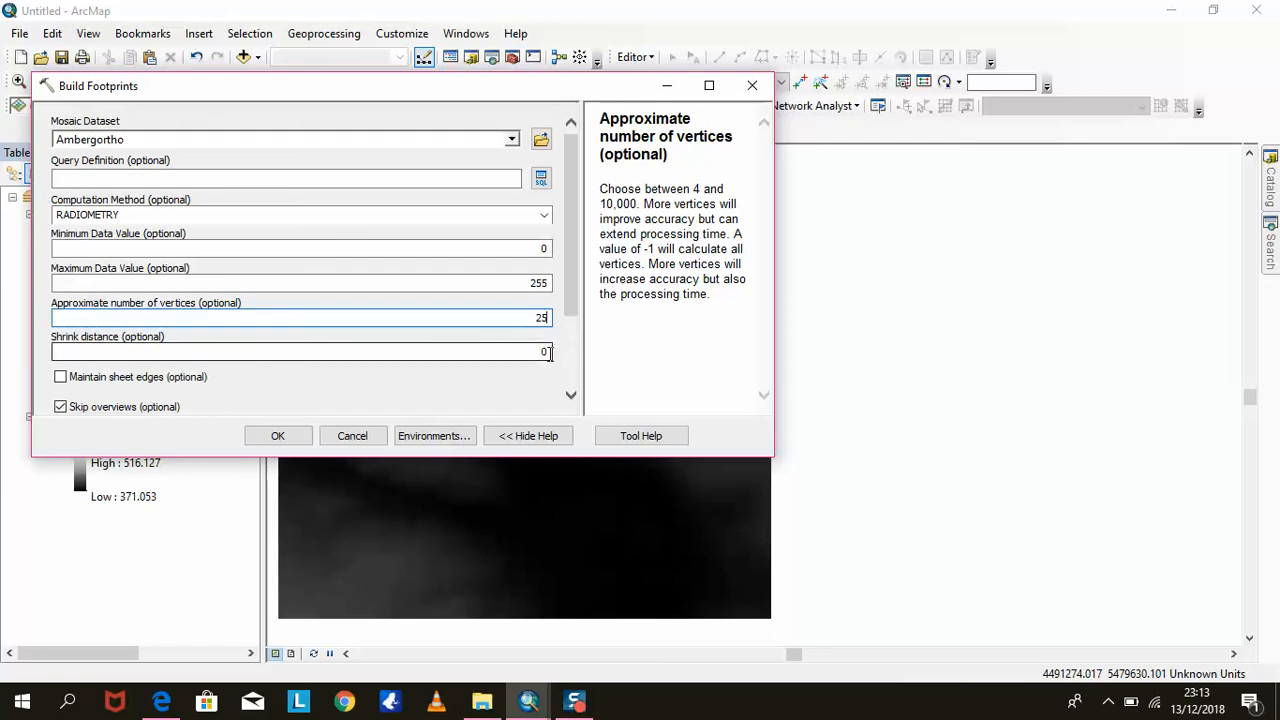
{"action": "left_click", "coordinate": [548, 352]}
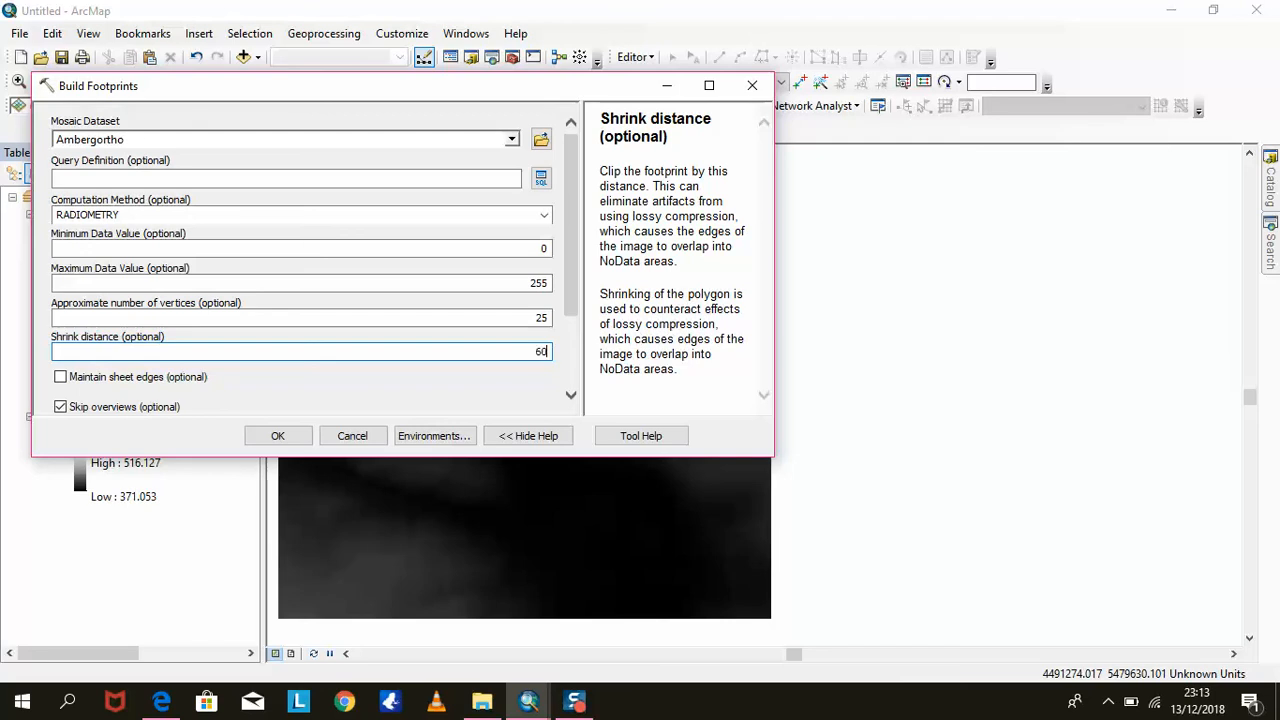
{"action": "scroll", "coordinate": [575, 348], "scroll_direction": "down", "scroll_amount": 3}
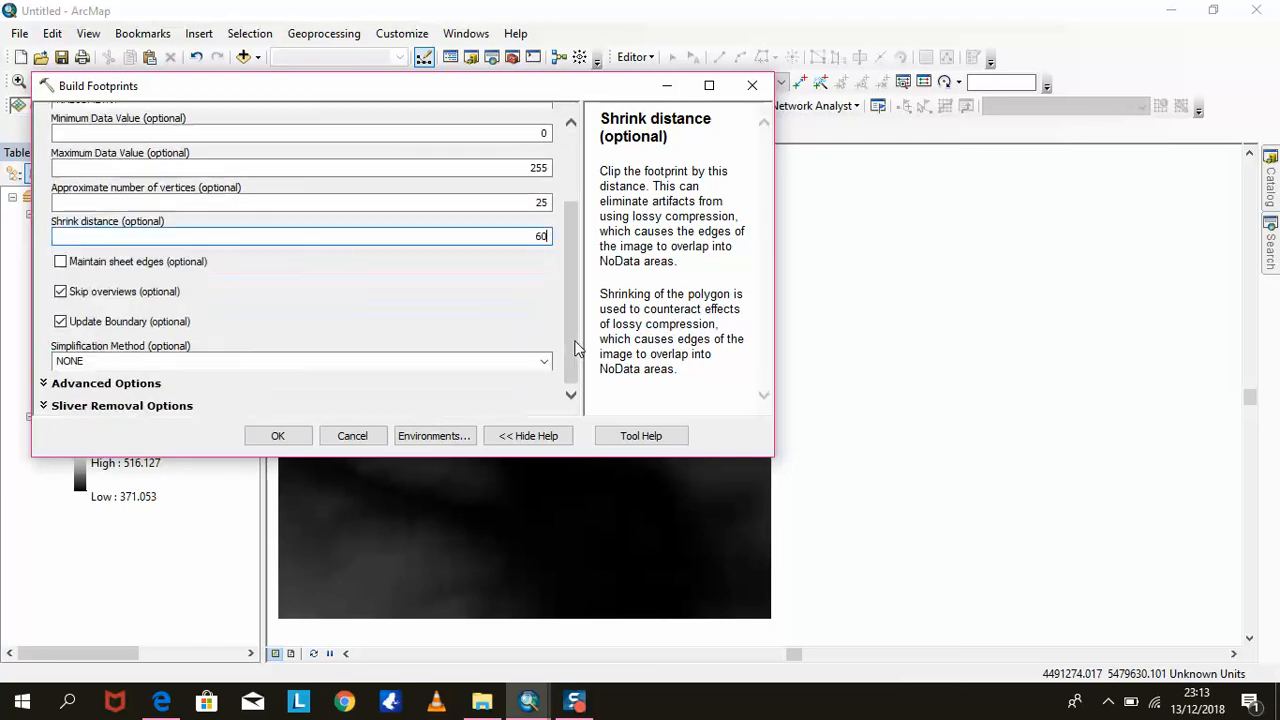
{"action": "left_click", "coordinate": [283, 438]}
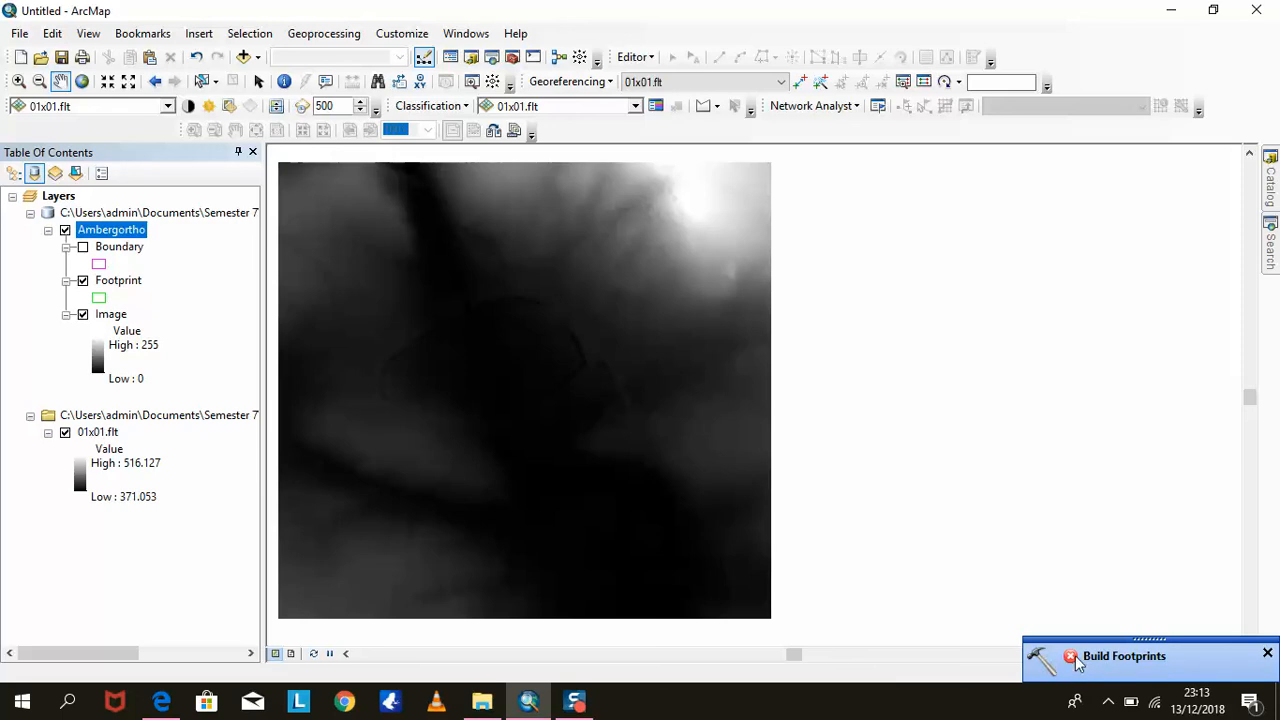
Run Build Overviews on the Ambergortho mosaic dataset in image.gdb with the default options
{"action": "left_click", "coordinate": [1271, 195]}
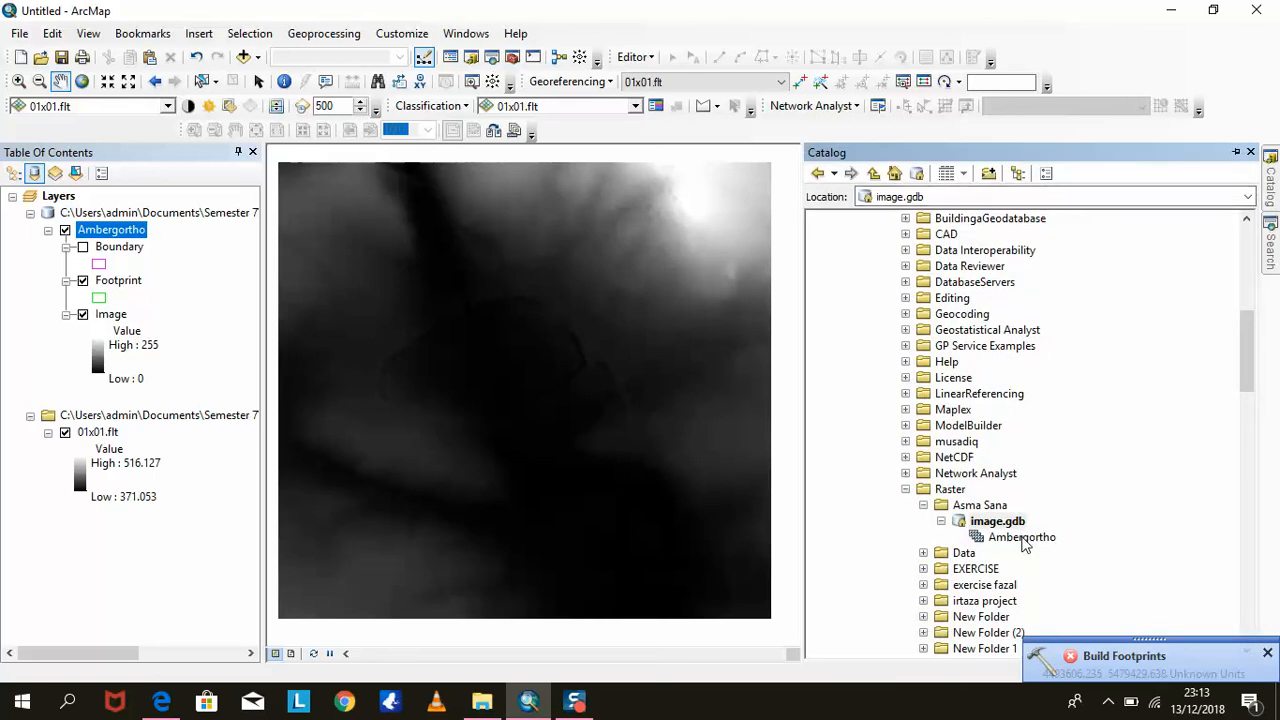
{"action": "right_click", "coordinate": [1022, 540]}
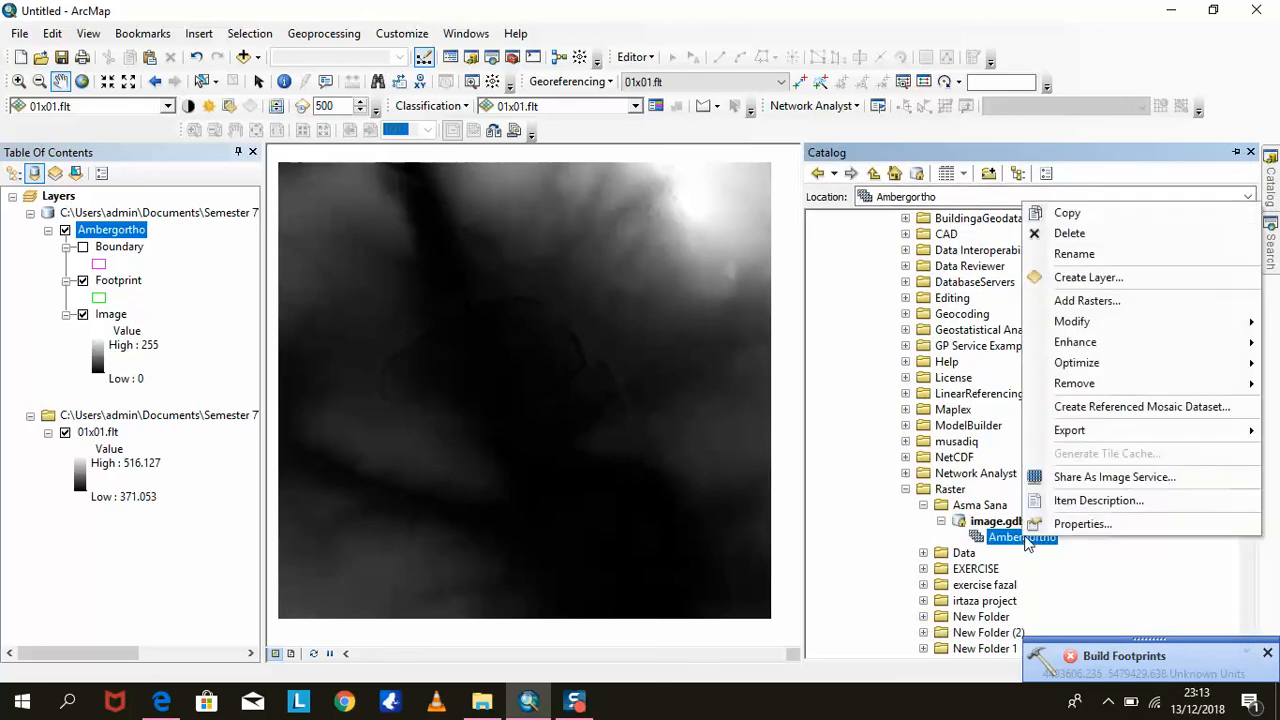
{"action": "mouse_move", "coordinate": [1083, 370]}
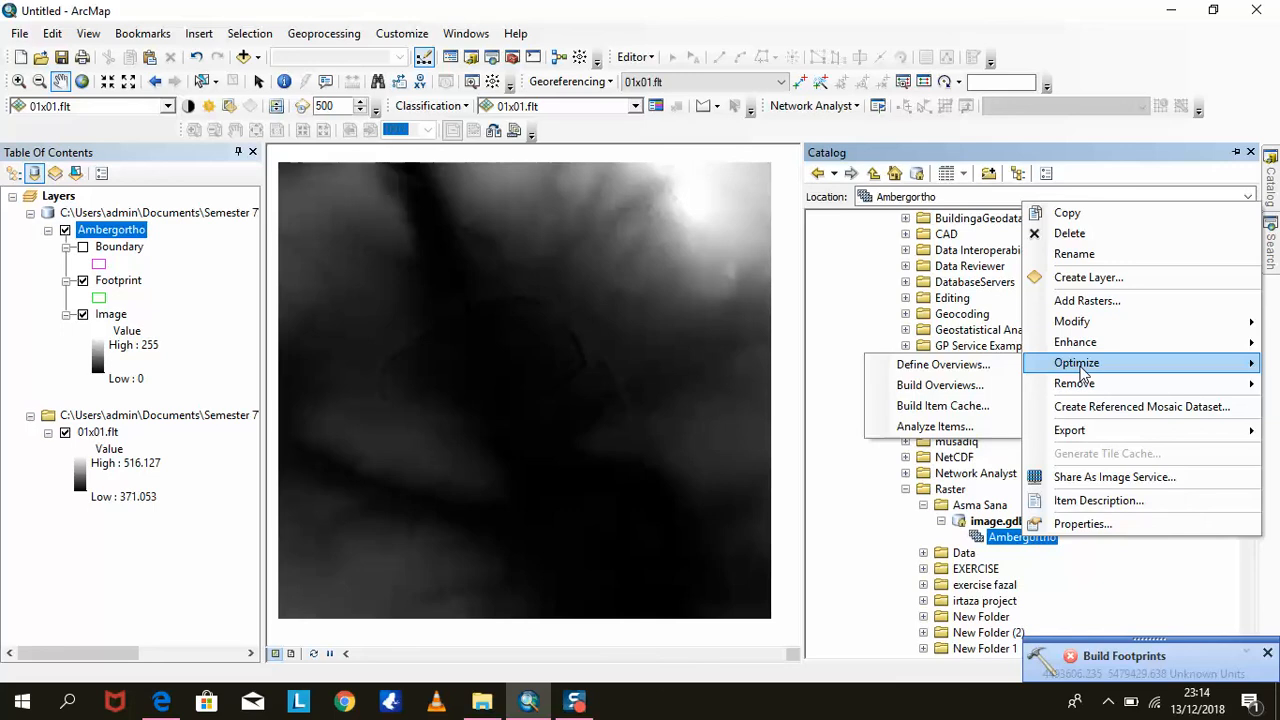
{"action": "left_click", "coordinate": [941, 386]}
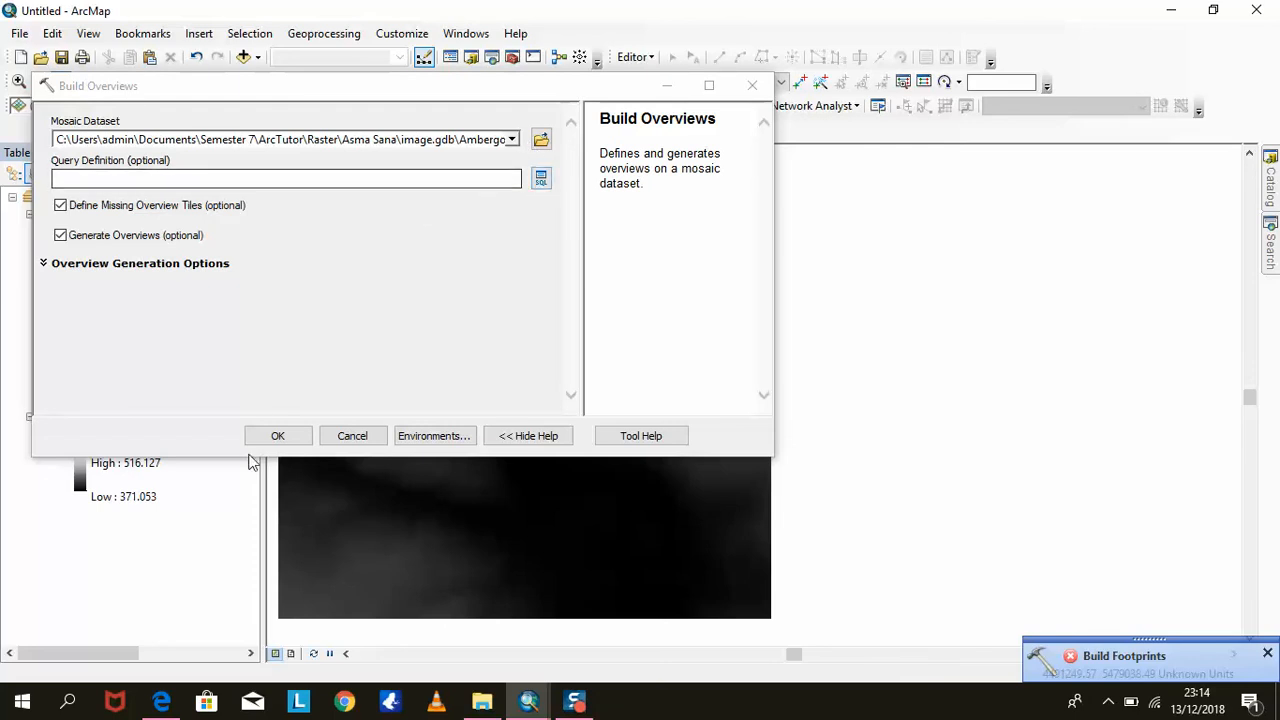
{"action": "left_click", "coordinate": [277, 436]}
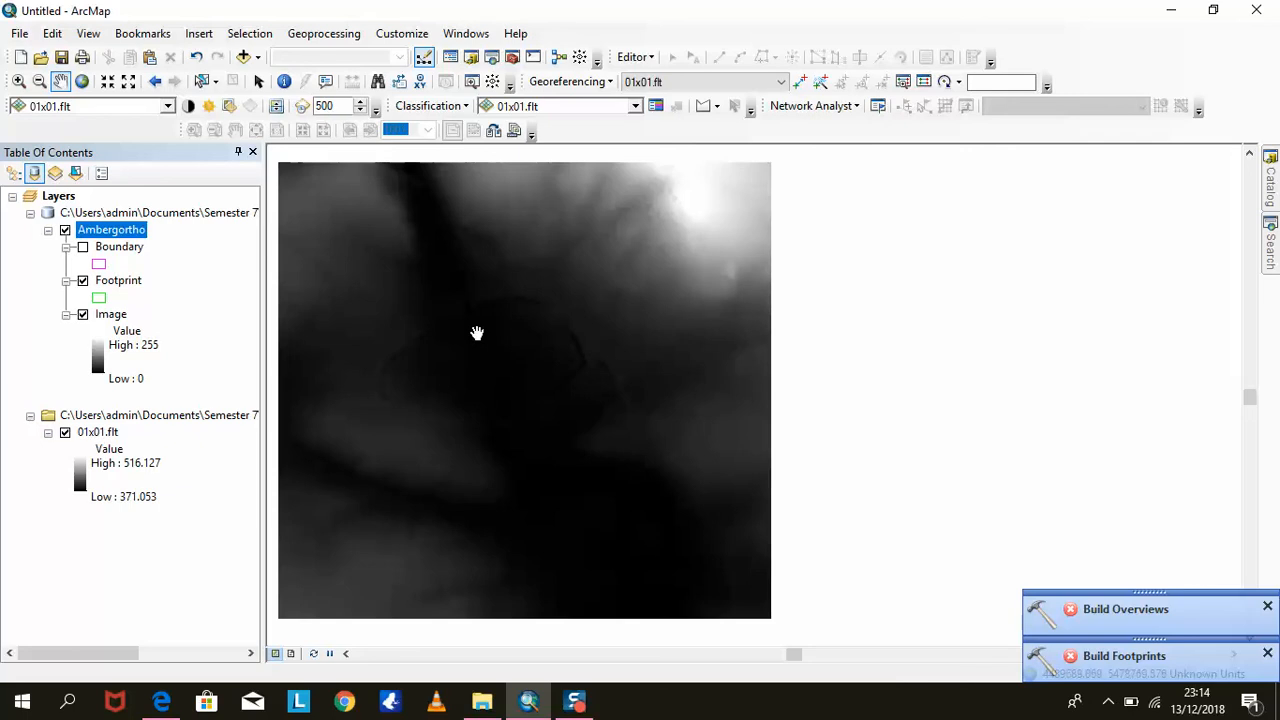
Save the map document to the Desktop, using the author's first name as the file name
{"action": "left_click", "coordinate": [61, 57]}
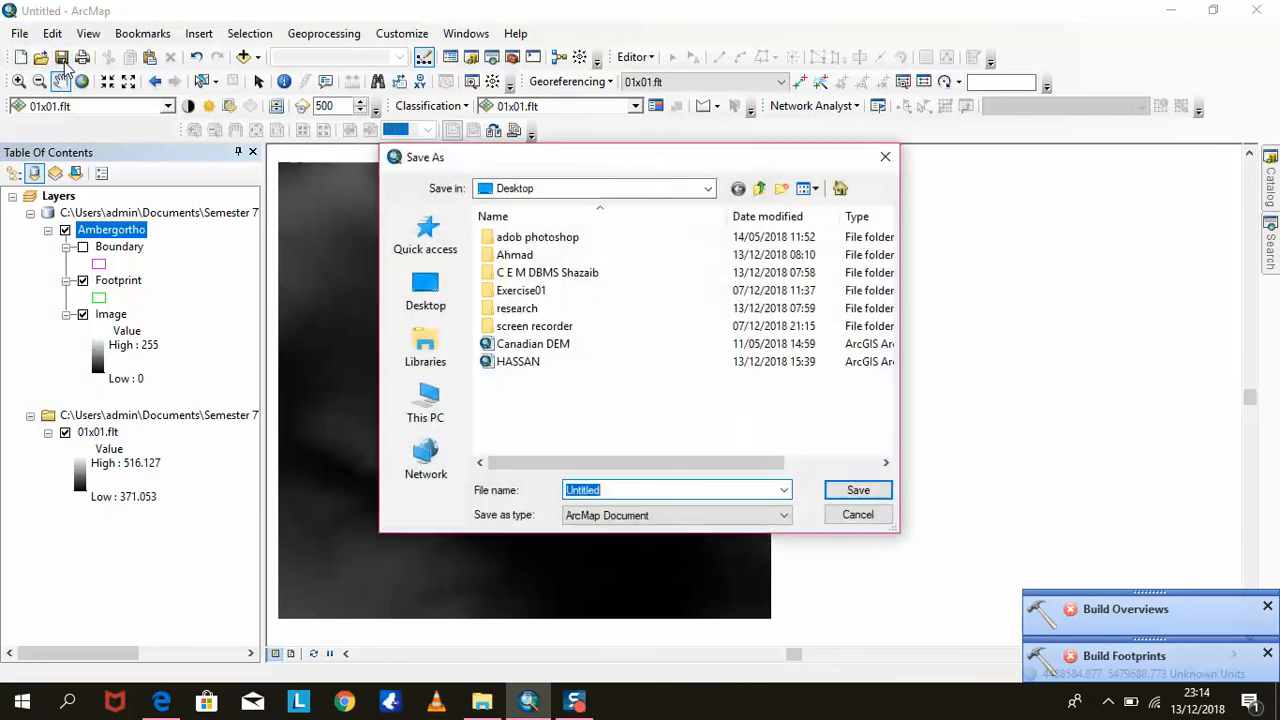
{"action": "left_click", "coordinate": [656, 490]}
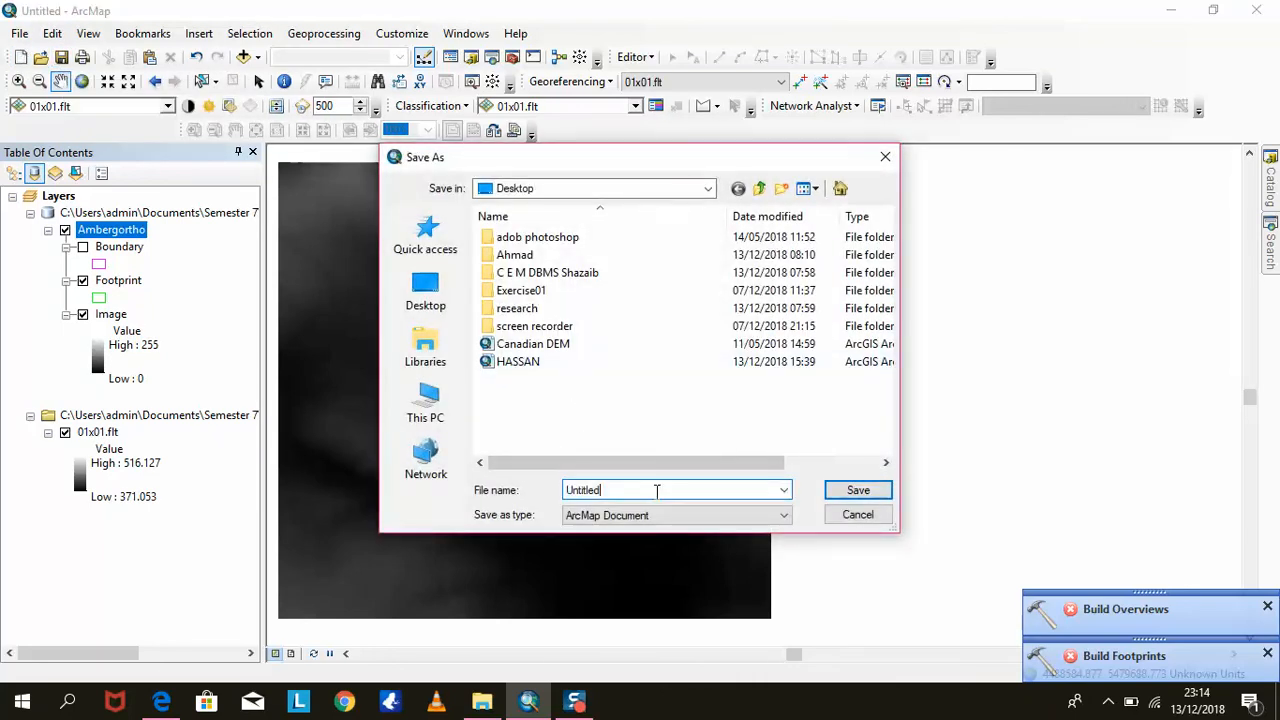
{"action": "key", "text": "BackSpace"}
{"action": "key", "text": "BackSpace"}
{"action": "key", "text": "BackSpace"}
{"action": "key", "text": "BackSpace"}
{"action": "key", "text": "BackSpace"}
{"action": "key", "text": "BackSpace"}
{"action": "key", "text": "BackSpace"}
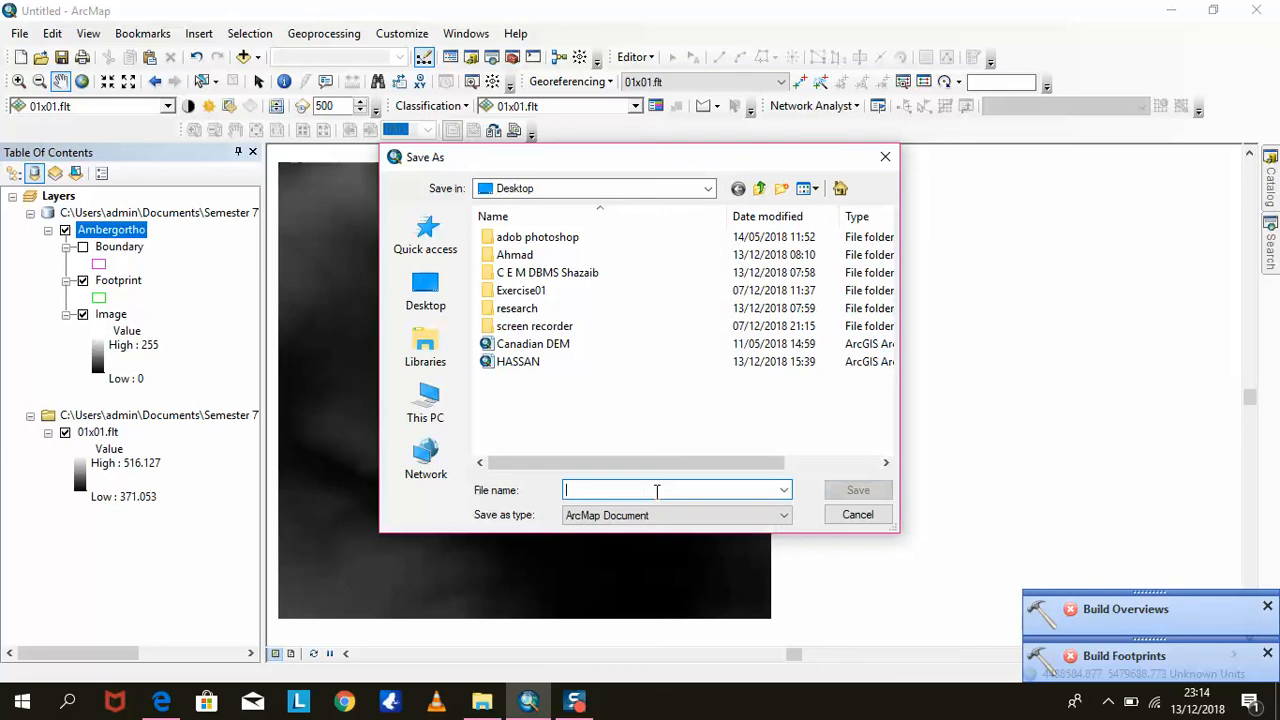
{"action": "type", "text": "Asma"}
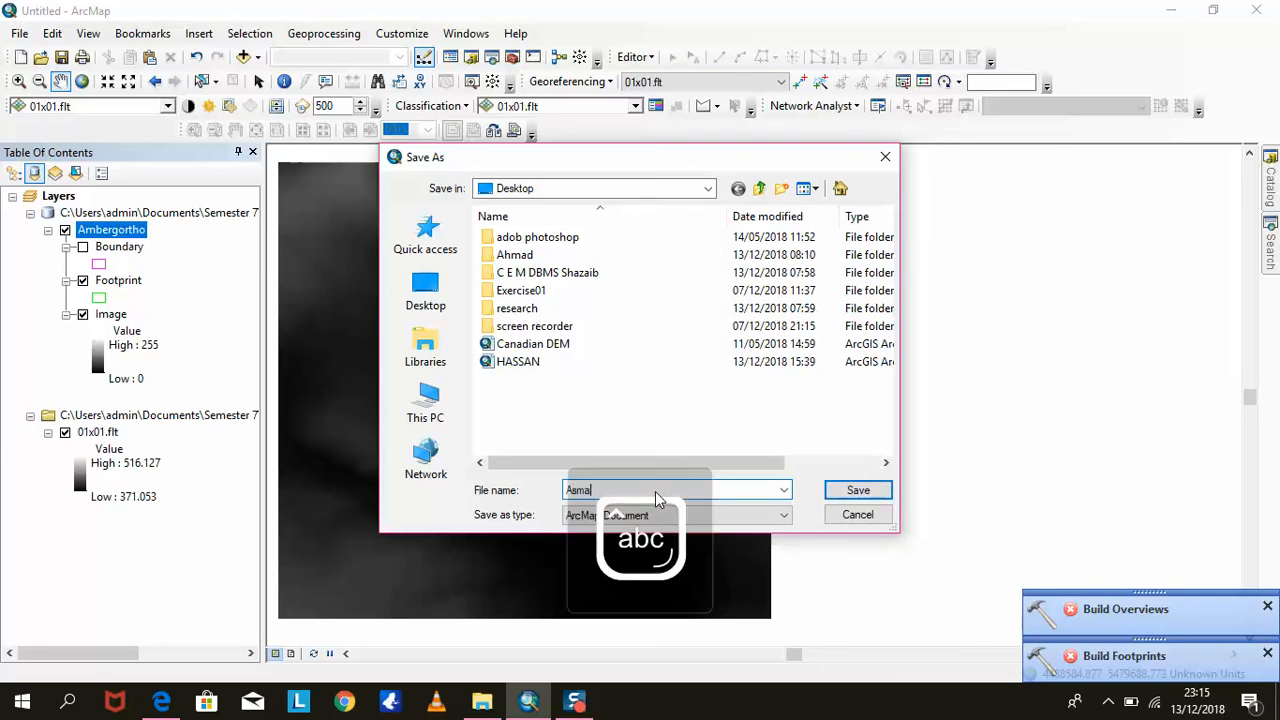
{"action": "key", "text": "Return"}
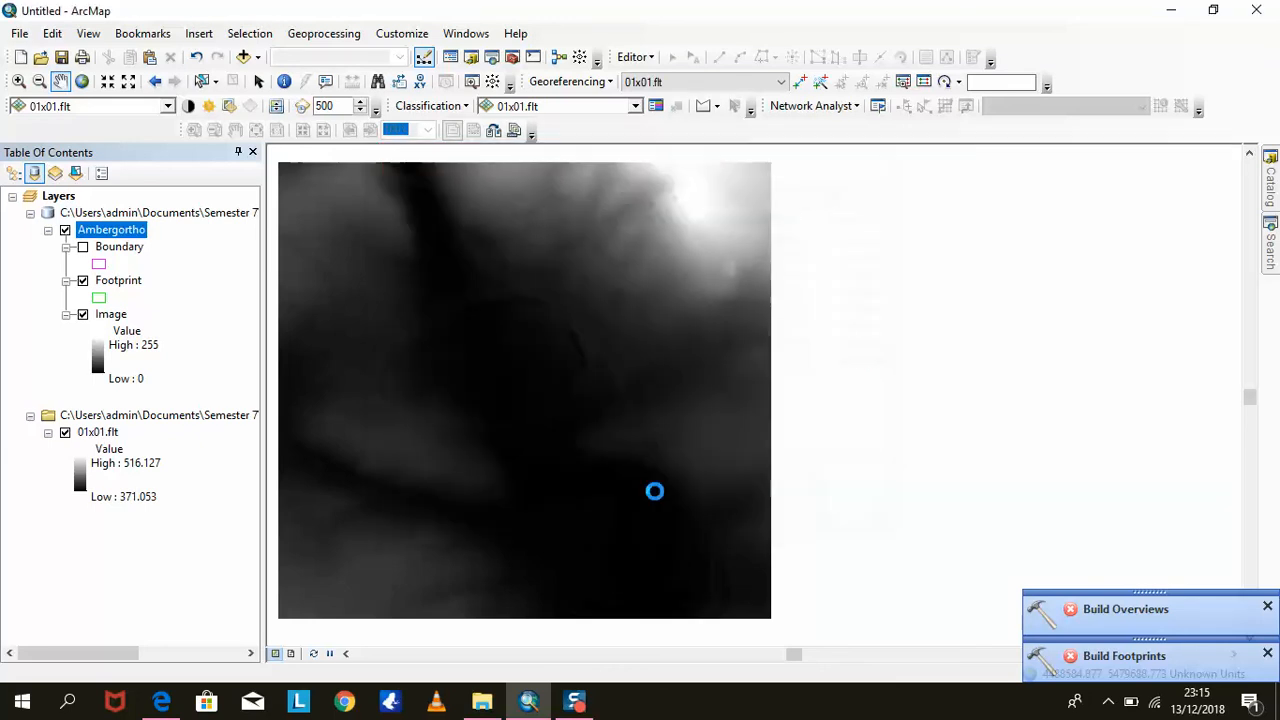